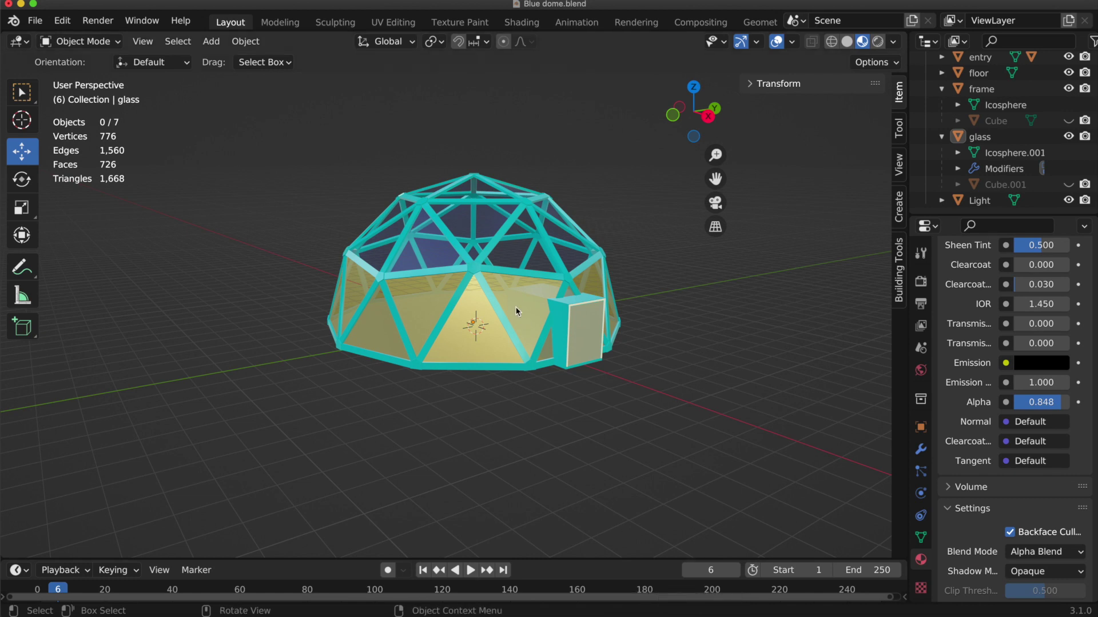
# Step: Examine the finished dome model from several sides and from above, including its entry and glass panels
pyautogui.scroll(5, 512, 257)
pyautogui.hscroll(10, 512, 258)
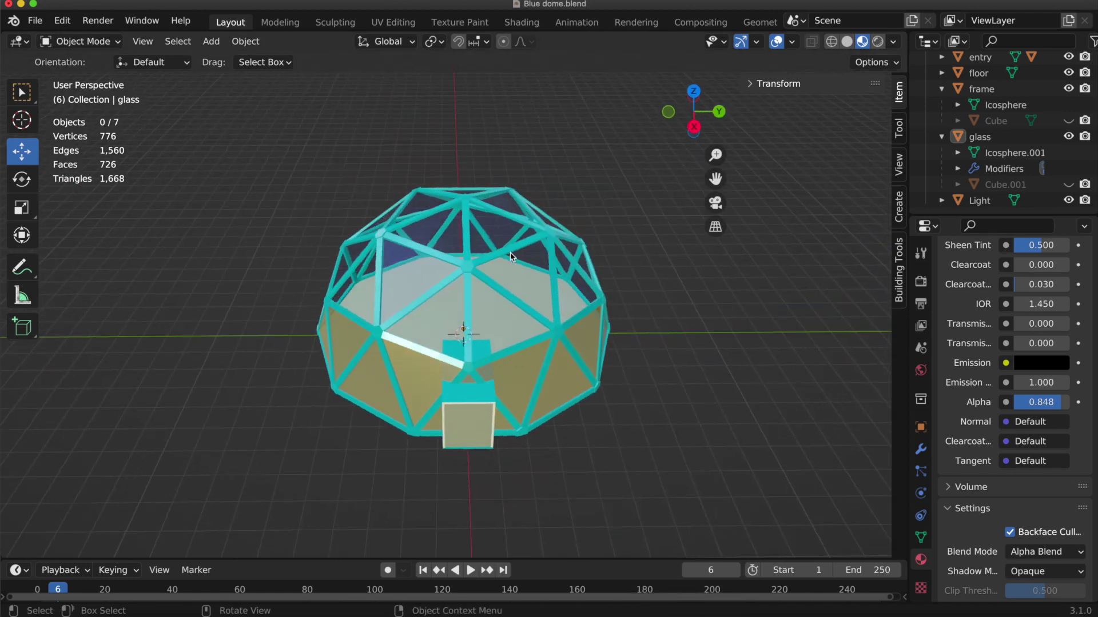
pyautogui.hscroll(-5, 512, 257)
pyautogui.hscroll(-10, 510, 253)
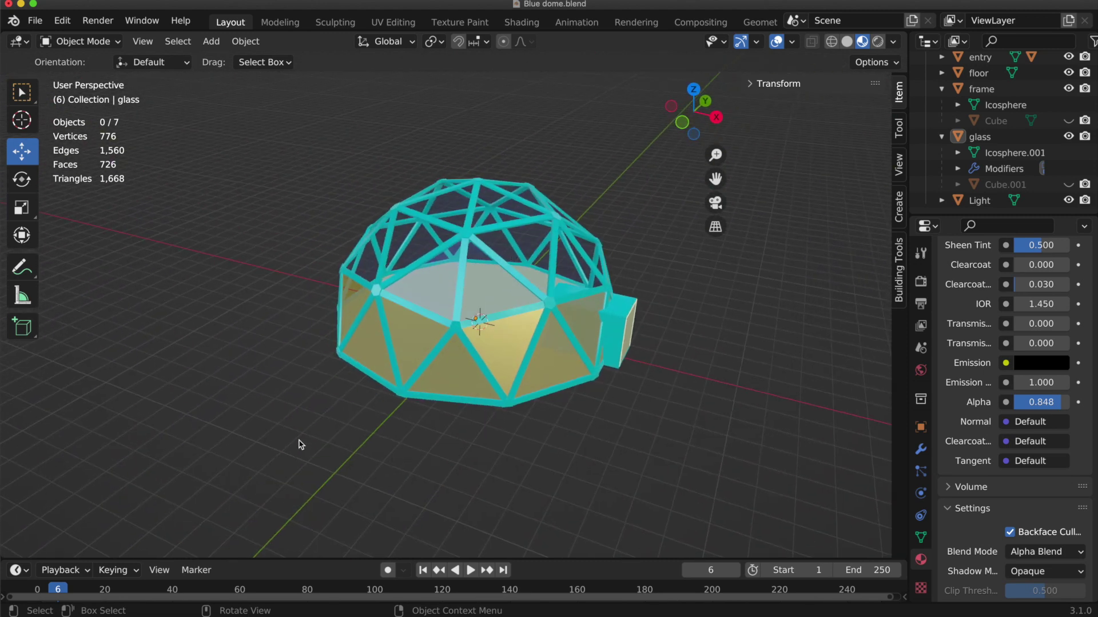
pyautogui.hscroll(-10, 301, 446)
pyautogui.scroll(5, 302, 445)
pyautogui.hscroll(10, 301, 445)
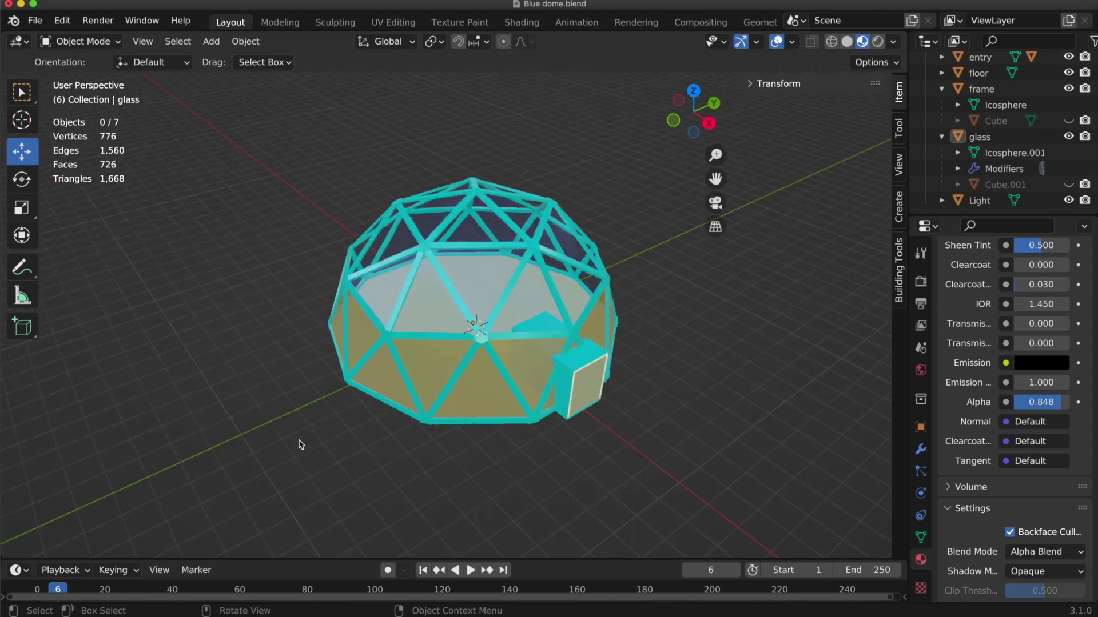
pyautogui.hscroll(10, 302, 444)
pyautogui.hscroll(-10, 301, 445)
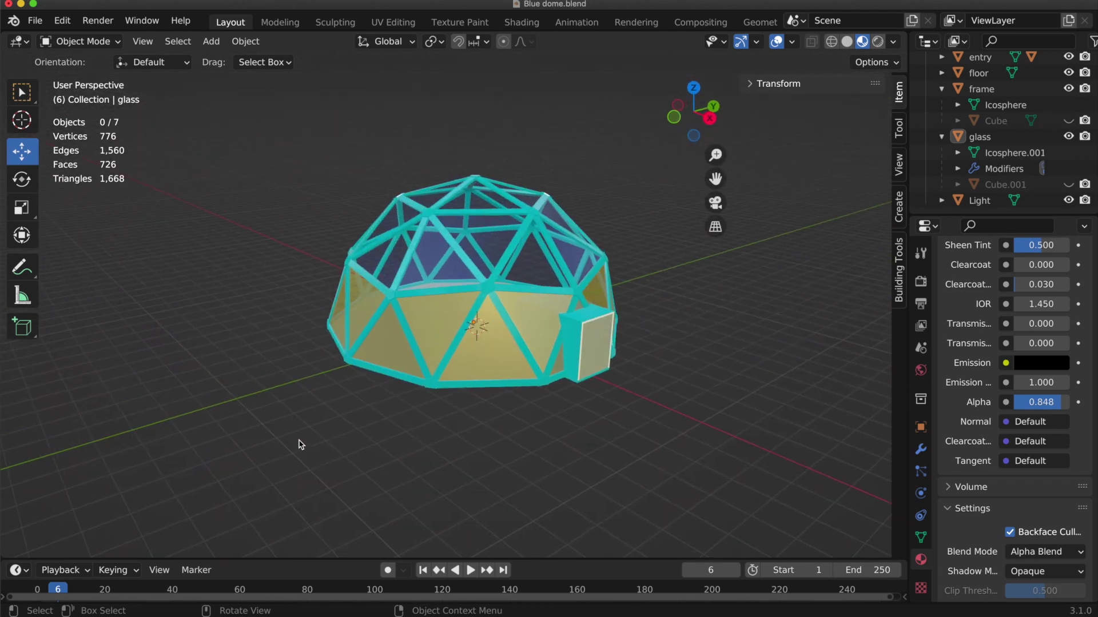
pyautogui.hscroll(-5, 302, 444)
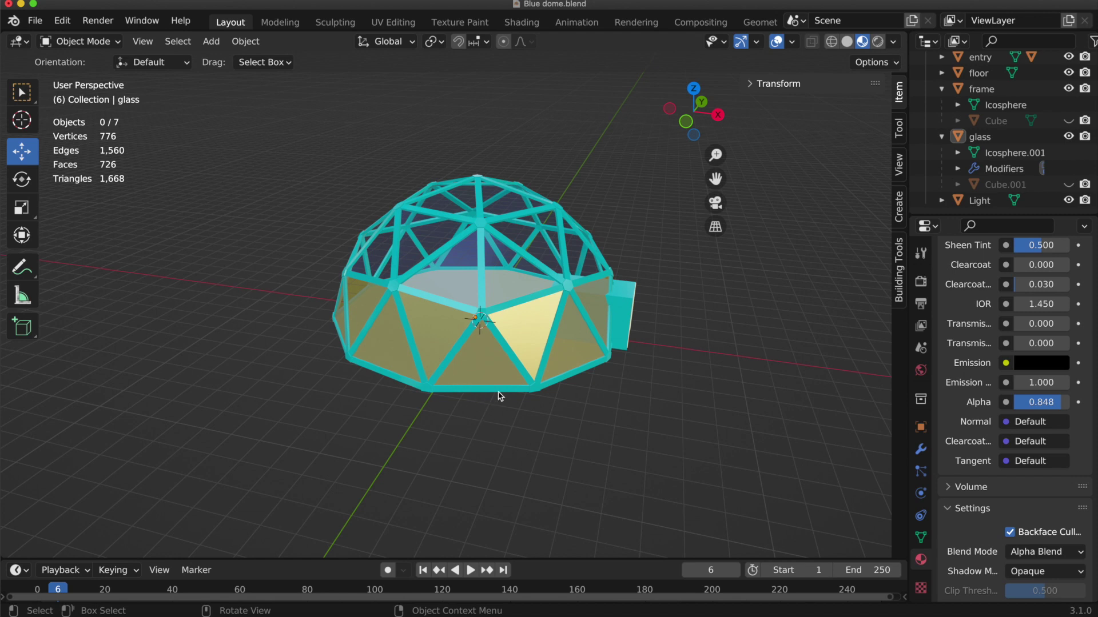
pyautogui.hscroll(10, 510, 348)
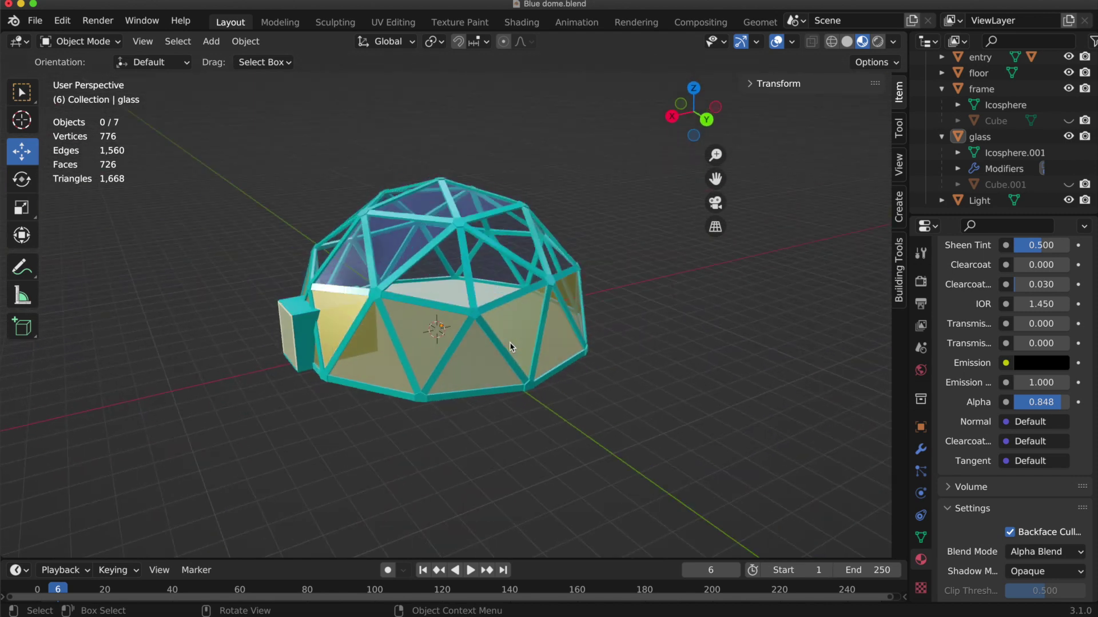
pyautogui.hscroll(8, 510, 347)
pyautogui.hscroll(-10, 573, 406)
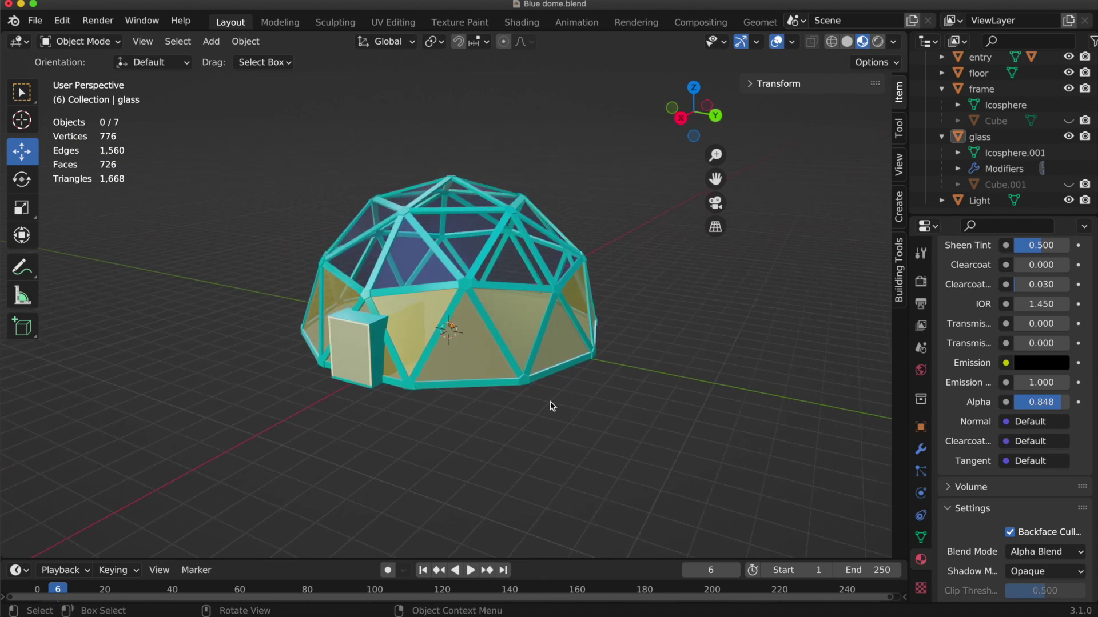
pyautogui.hscroll(-10, 529, 408)
pyautogui.hscroll(-2, 529, 407)
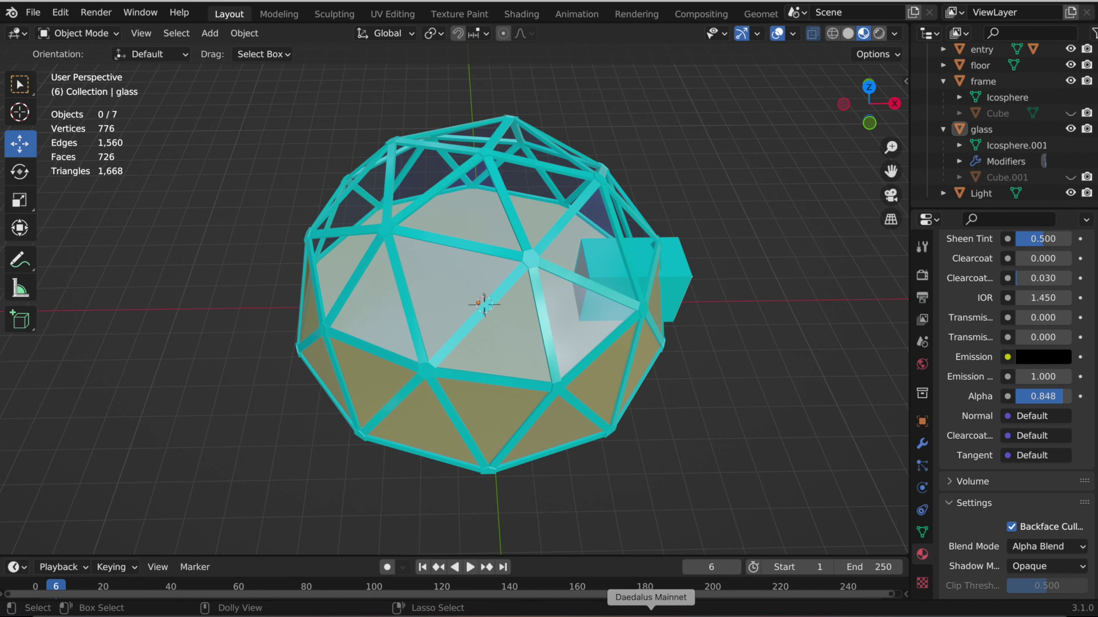
pyautogui.scroll(-1, 744, 462)
pyautogui.scroll(-1, 745, 466)
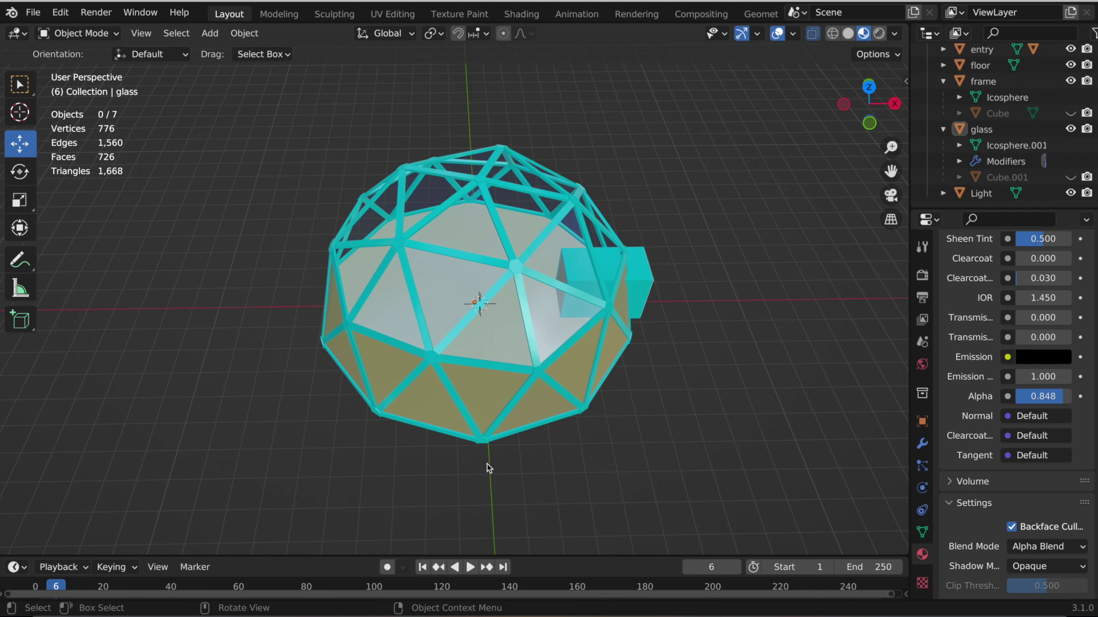
pyautogui.scroll(-1, 506, 462)
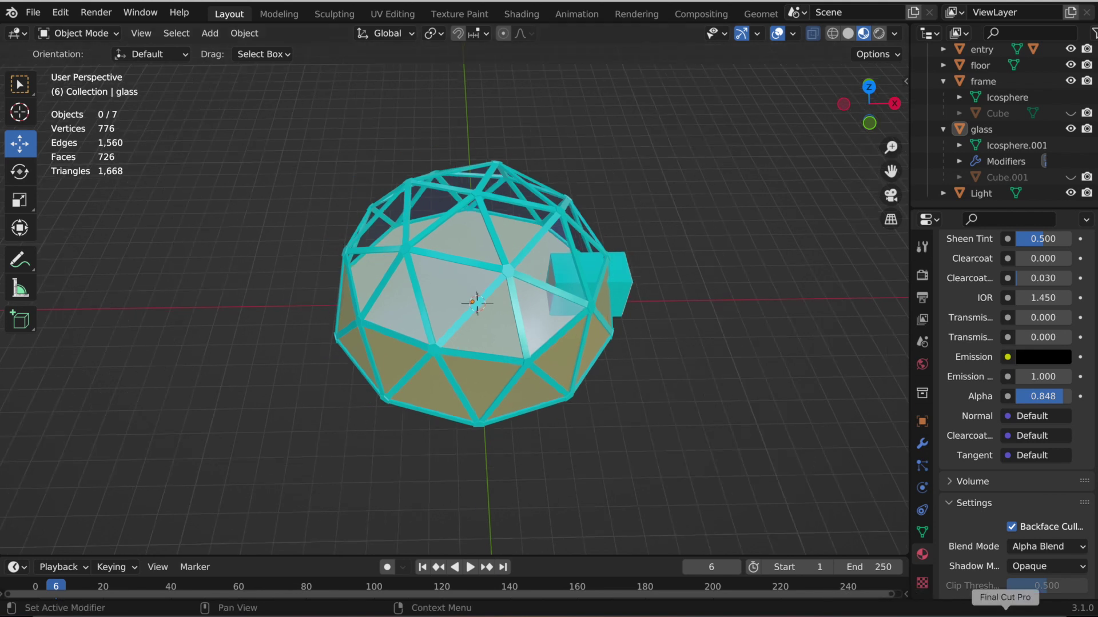
# Step: Open the map image, read how its X and Y coordinate directions are laid out, and close it
pyautogui.click(962, 615)
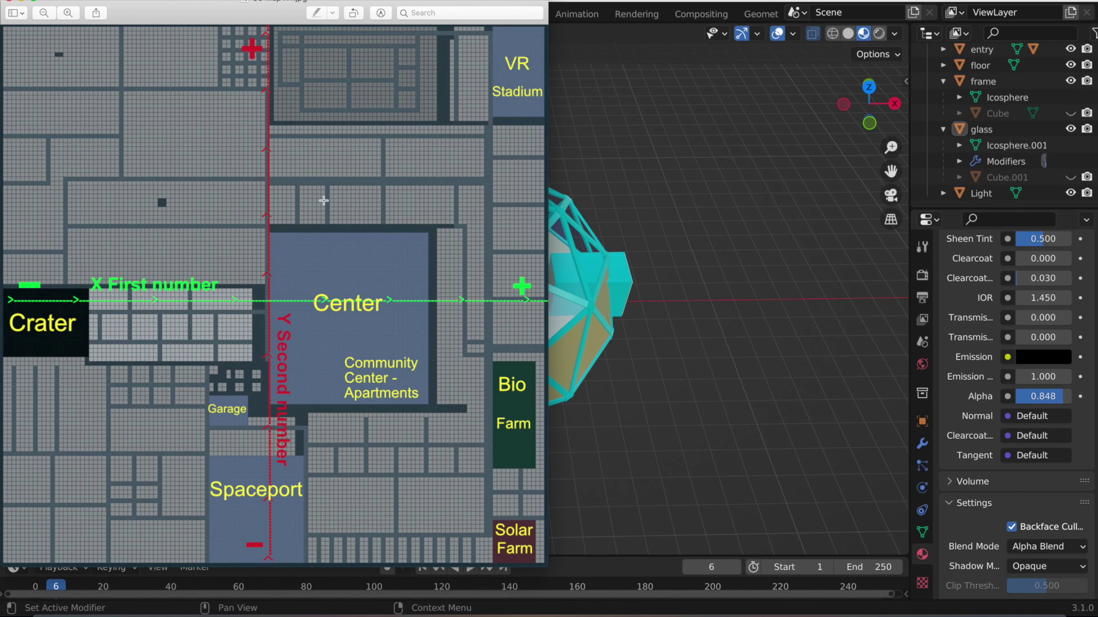
pyautogui.moveTo(240, 15); pyautogui.dragTo(427, 14)
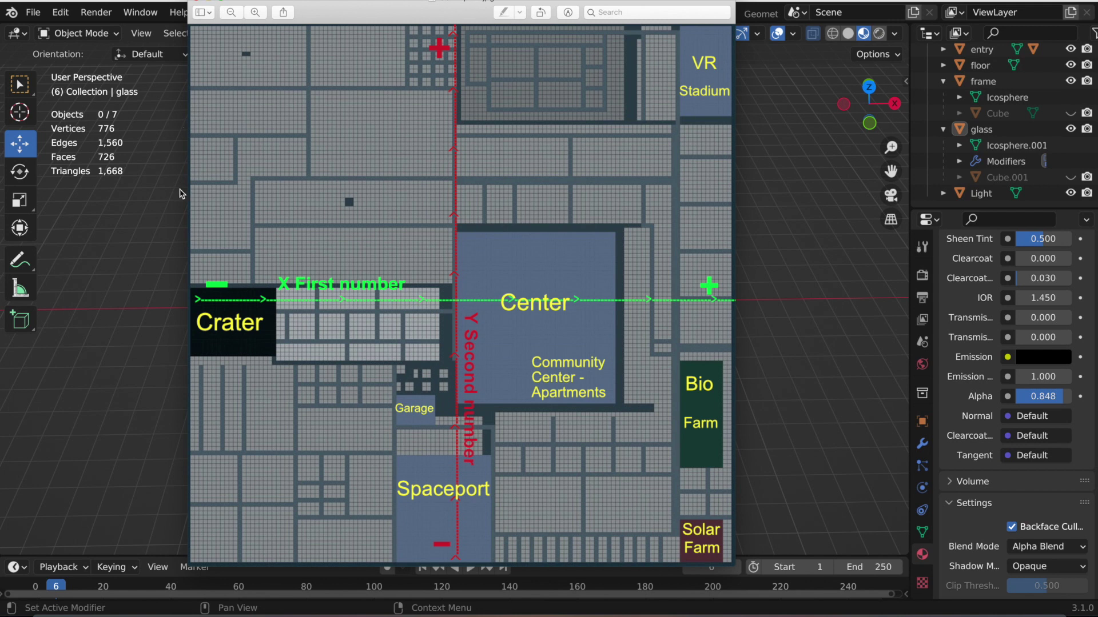
pyautogui.click(210, 2)
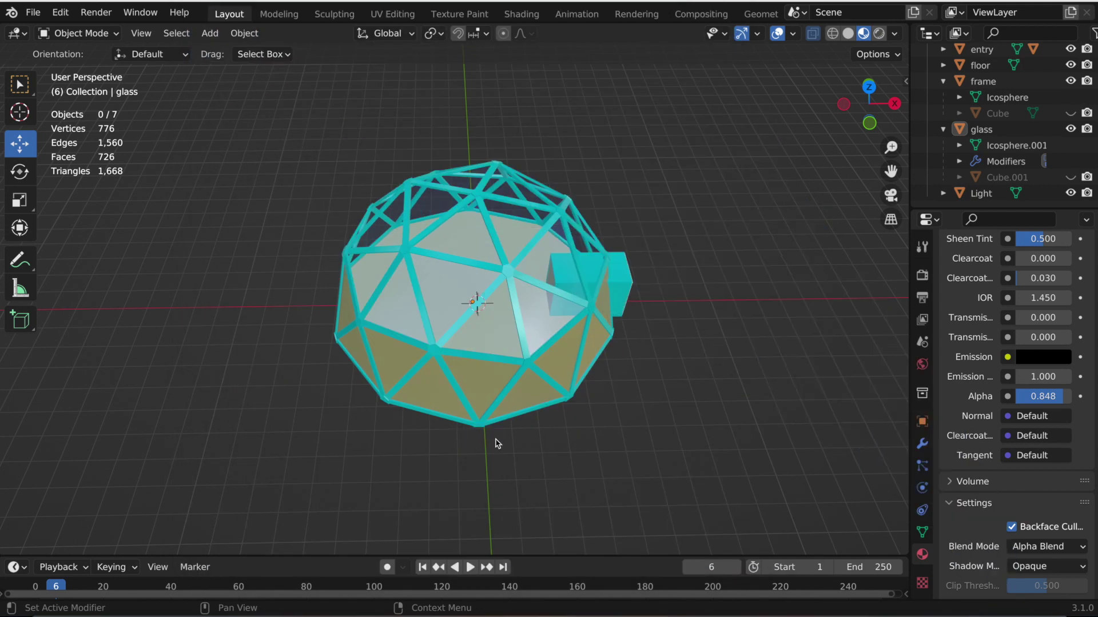
# Step: Examine the dome's orientation and its centring on the X and Y axes, including from directly above
pyautogui.scroll(3, 498, 444)
pyautogui.moveTo(496, 443); pyautogui.dragTo(446, 446, button='middle')
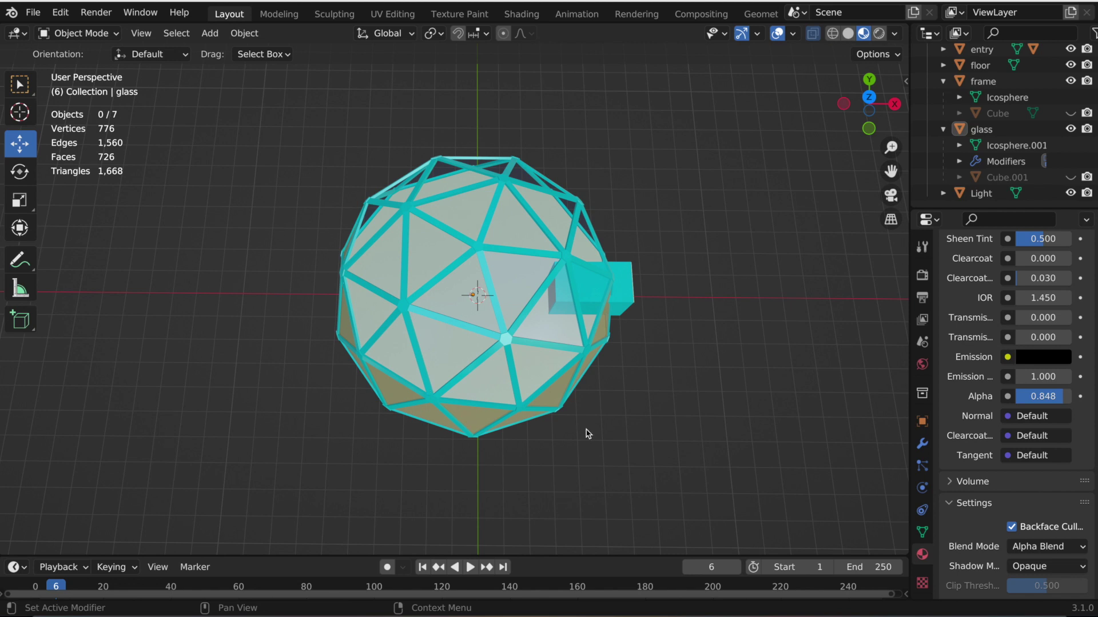
pyautogui.moveTo(777, 298); pyautogui.dragTo(776, 298, button='middle')
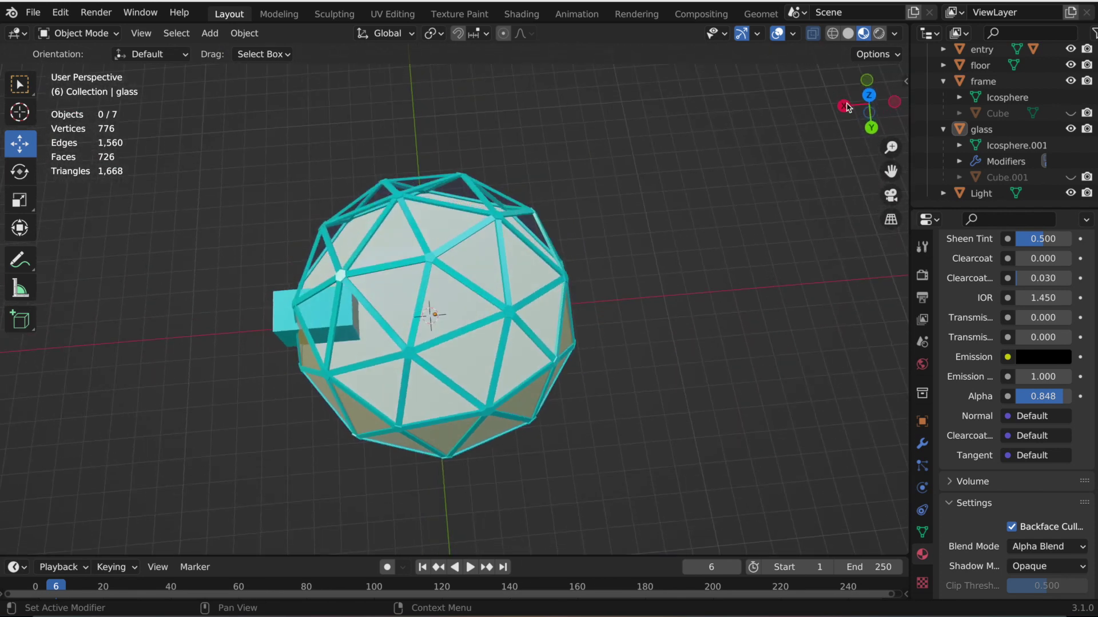
pyautogui.moveTo(833, 143); pyautogui.dragTo(833, 143, button='middle')
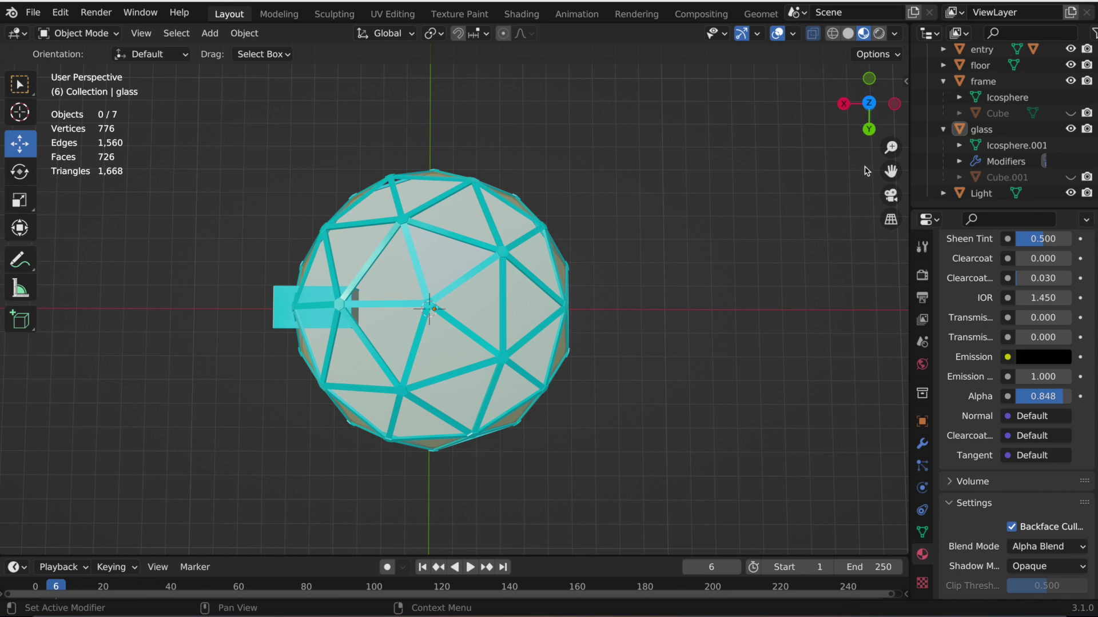
pyautogui.moveTo(870, 135); pyautogui.dragTo(680, 421)
pyautogui.hscroll(-3, 681, 422)
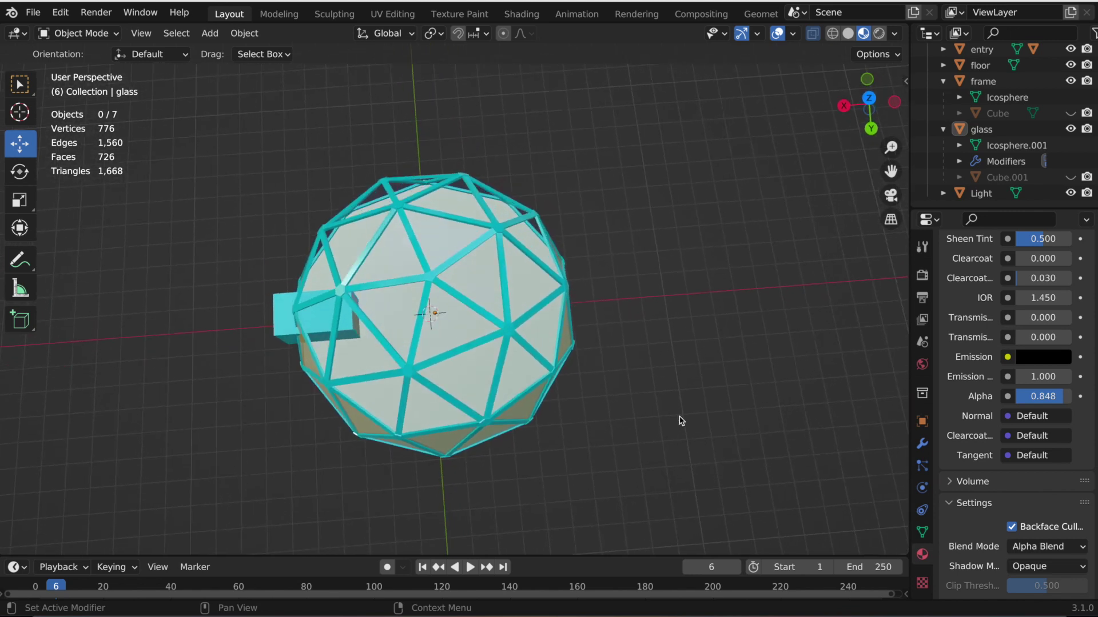
pyautogui.scroll(2, 680, 421)
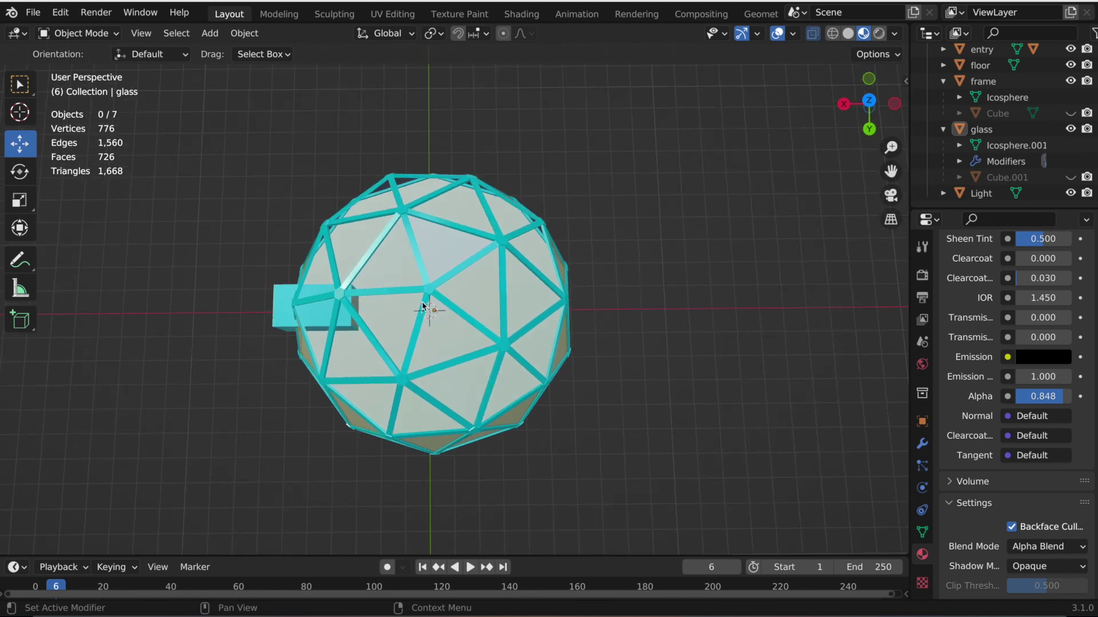
pyautogui.click(869, 102)
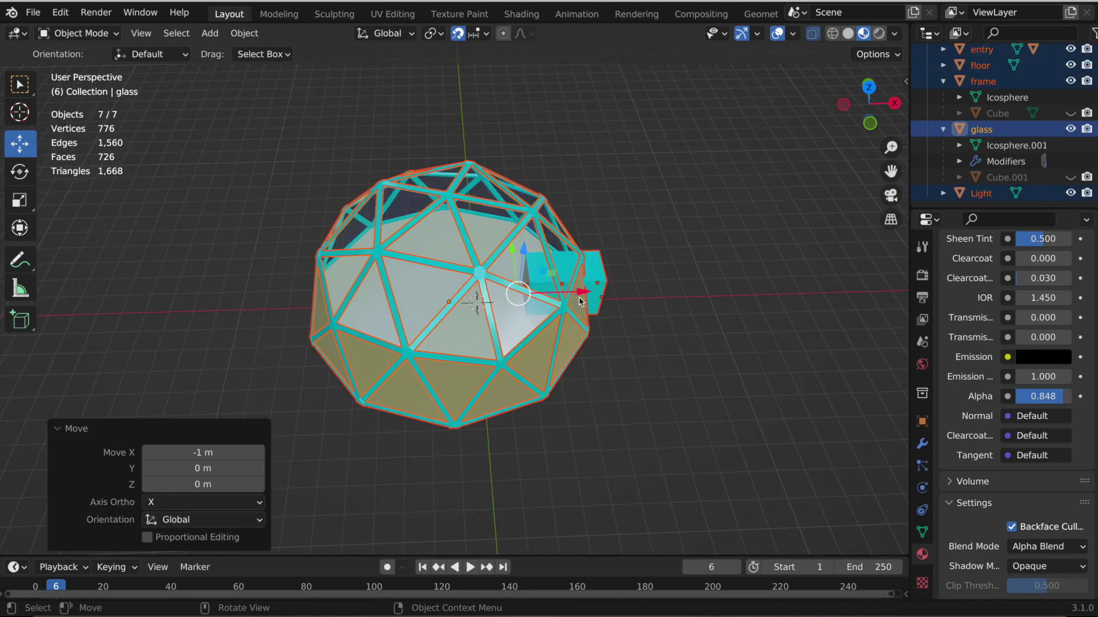
# Step: Move all selected dome objects -1 m along the global X axis with snapping on
pyautogui.moveTo(584, 295); pyautogui.dragTo(559, 291)
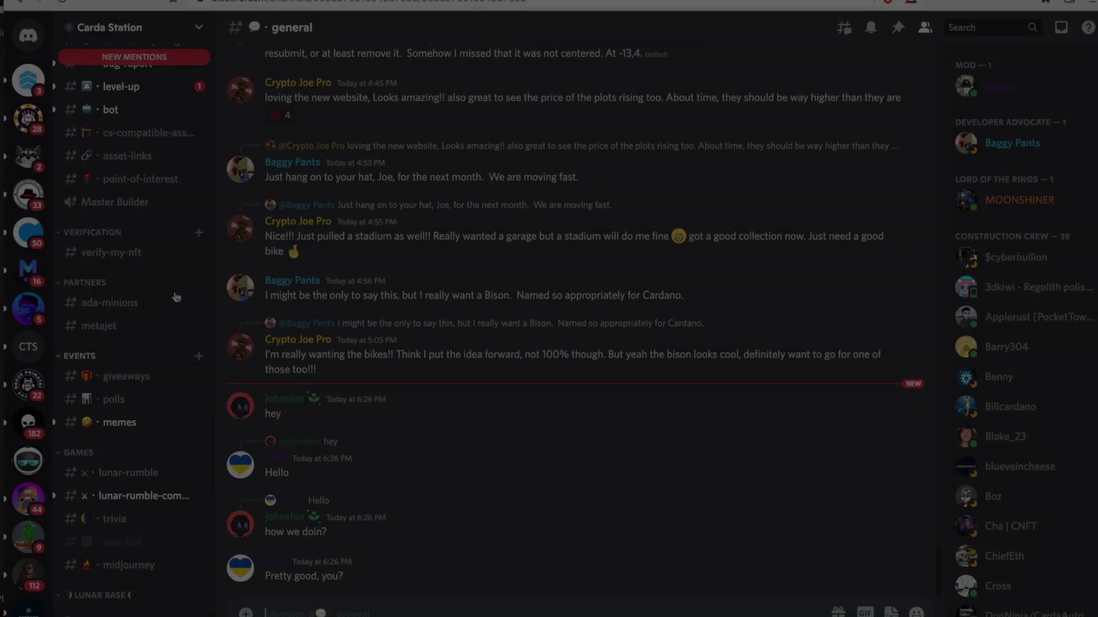
# Step: Switch to Discord and open the Carda Station channel for compatible assets under Hangout
pyautogui.scroll(5, 174, 291)
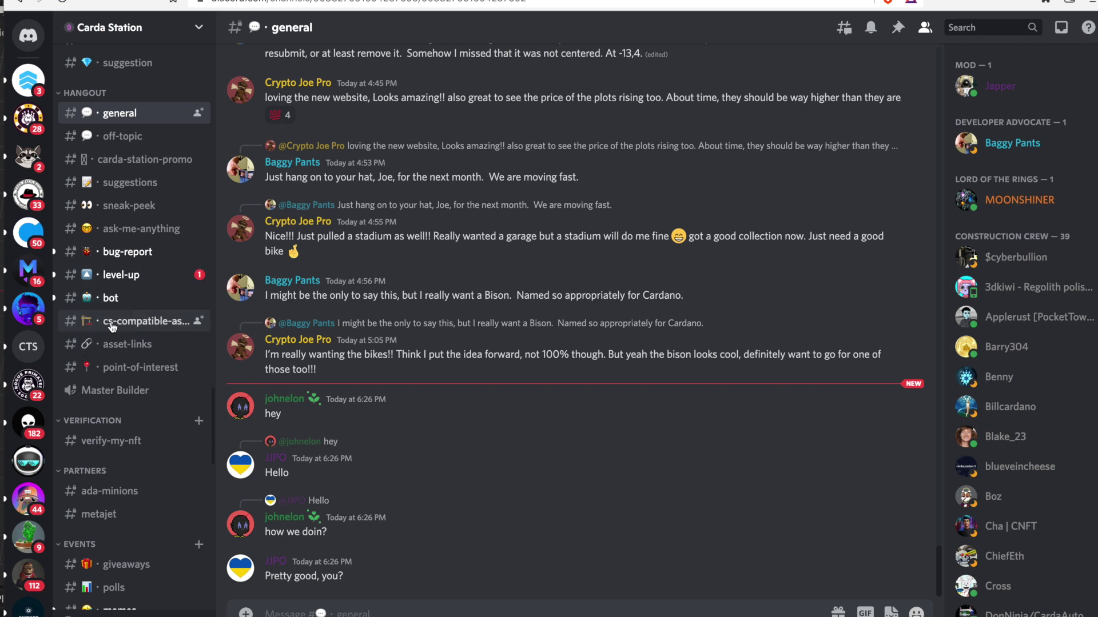
pyautogui.click(151, 325)
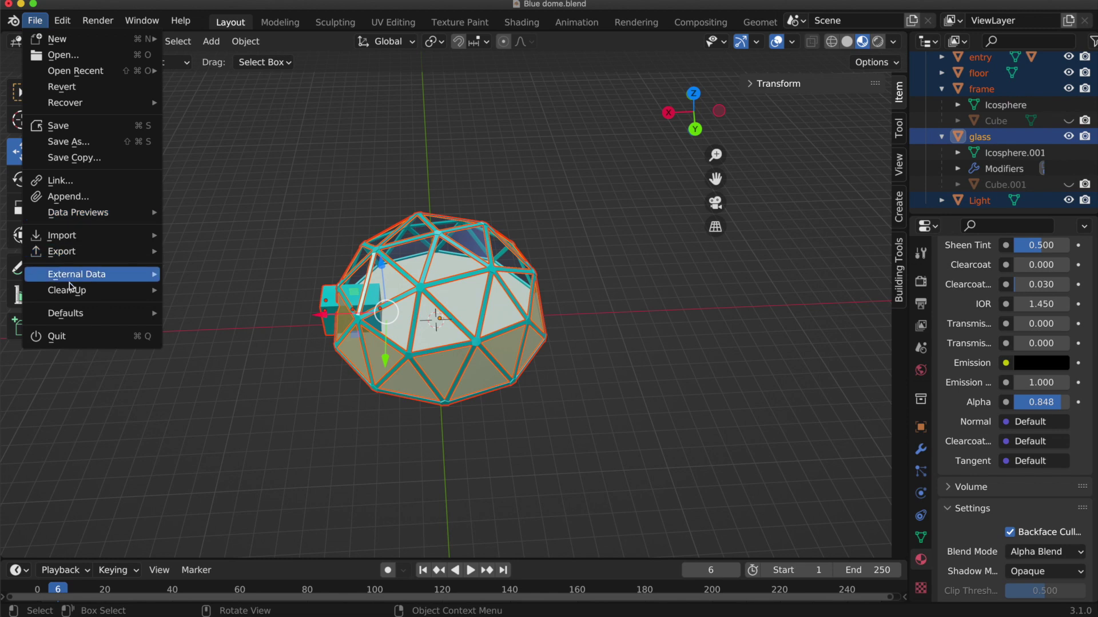
# Step: Switch back to Blender and purge the unused data-blocks from the dome file
pyautogui.moveTo(84, 295)
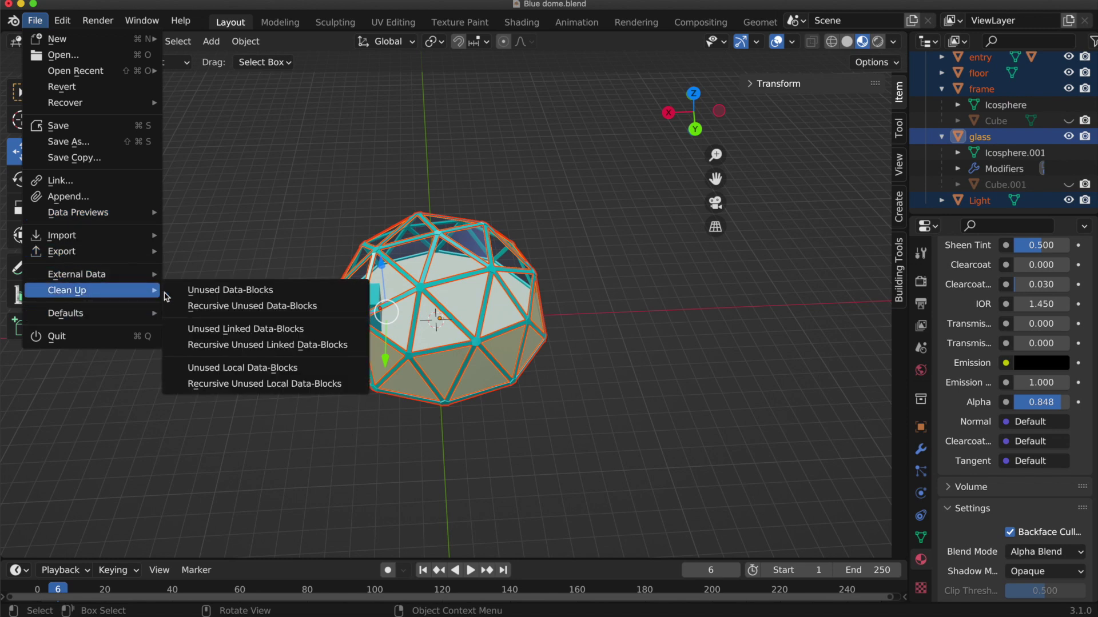
pyautogui.click(246, 291)
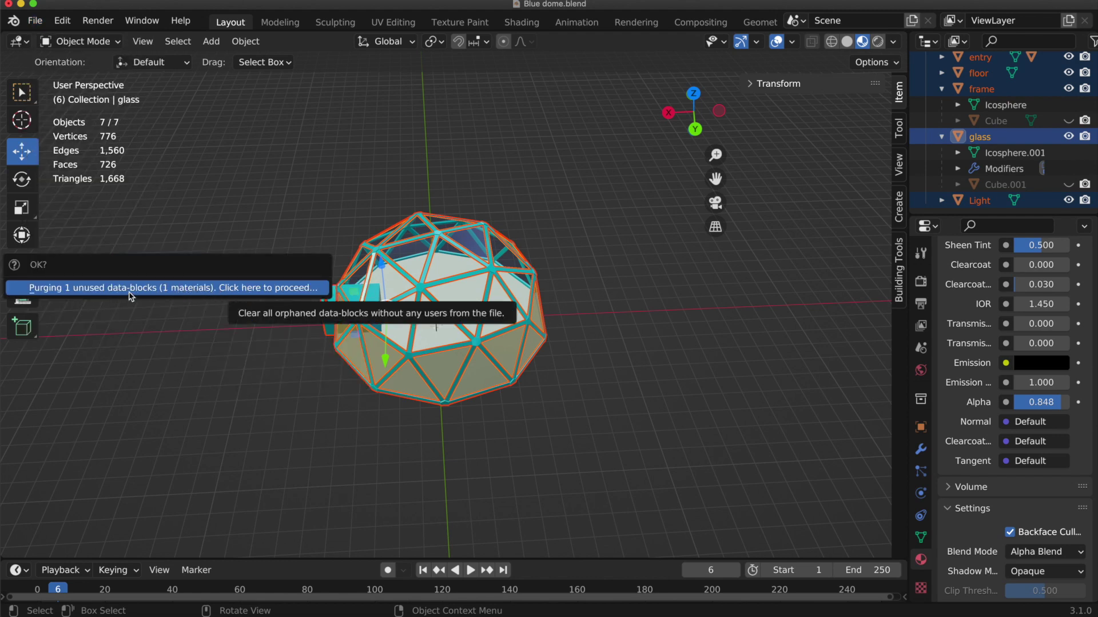
pyautogui.click(136, 291)
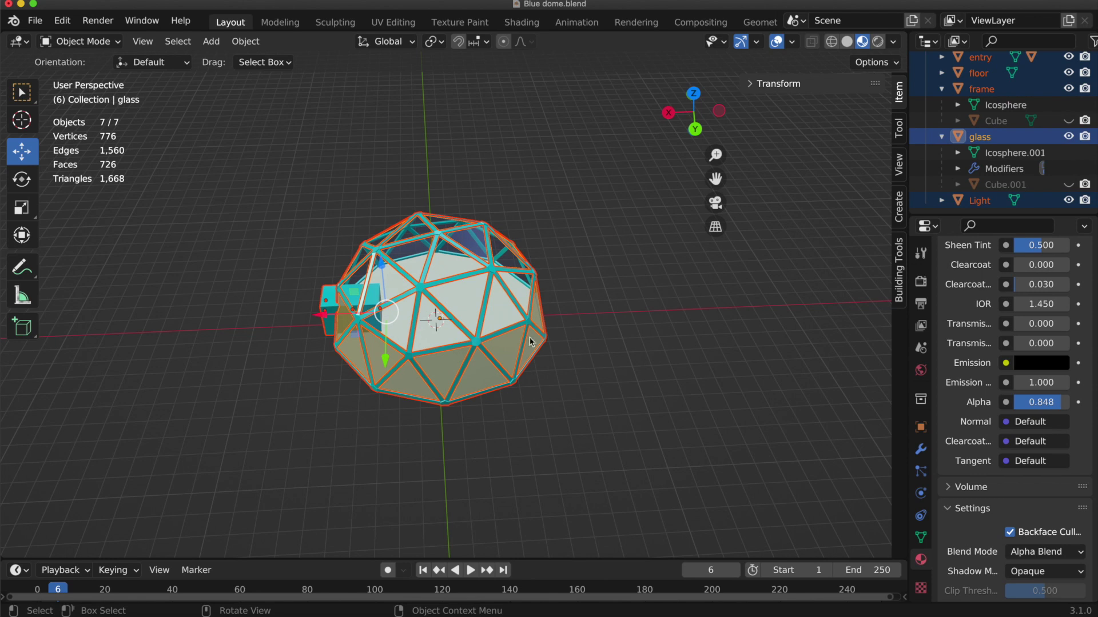
# Step: Select only the dome's frame to check it as a separate object
pyautogui.scroll(-5, 548, 401)
pyautogui.hscroll(5, 547, 401)
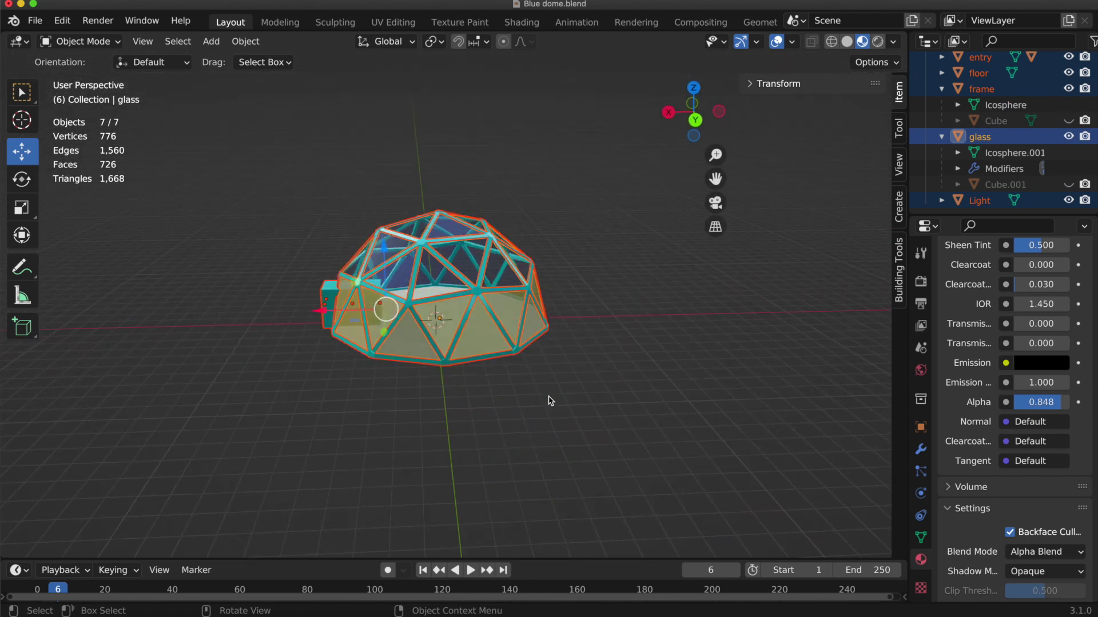
pyautogui.hscroll(-5, 469, 431)
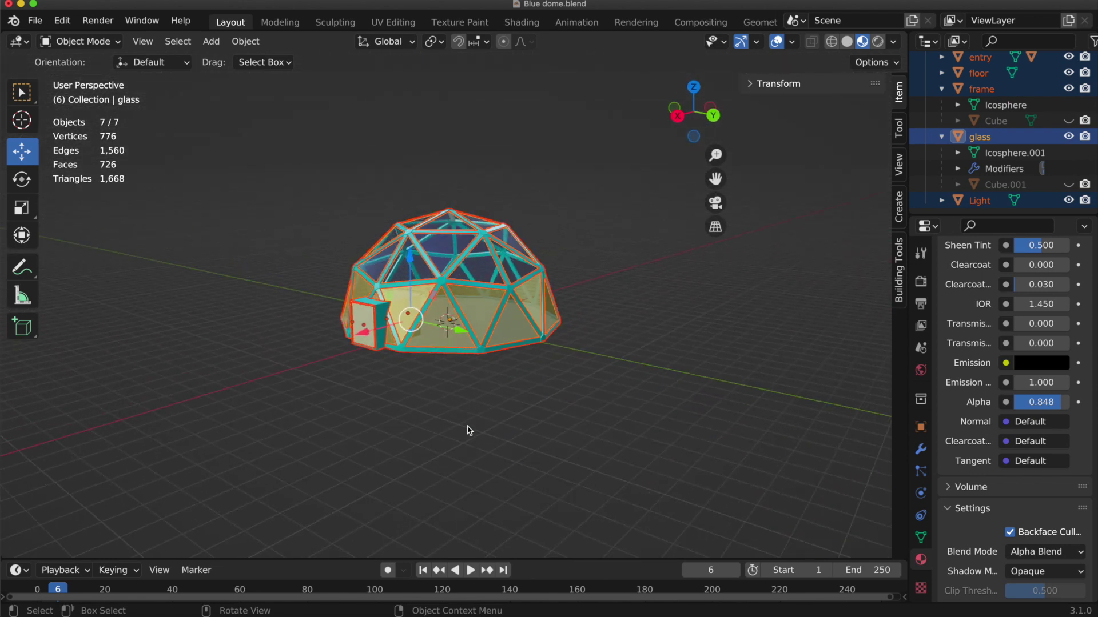
pyautogui.scroll(3, 469, 430)
pyautogui.hscroll(10, 468, 430)
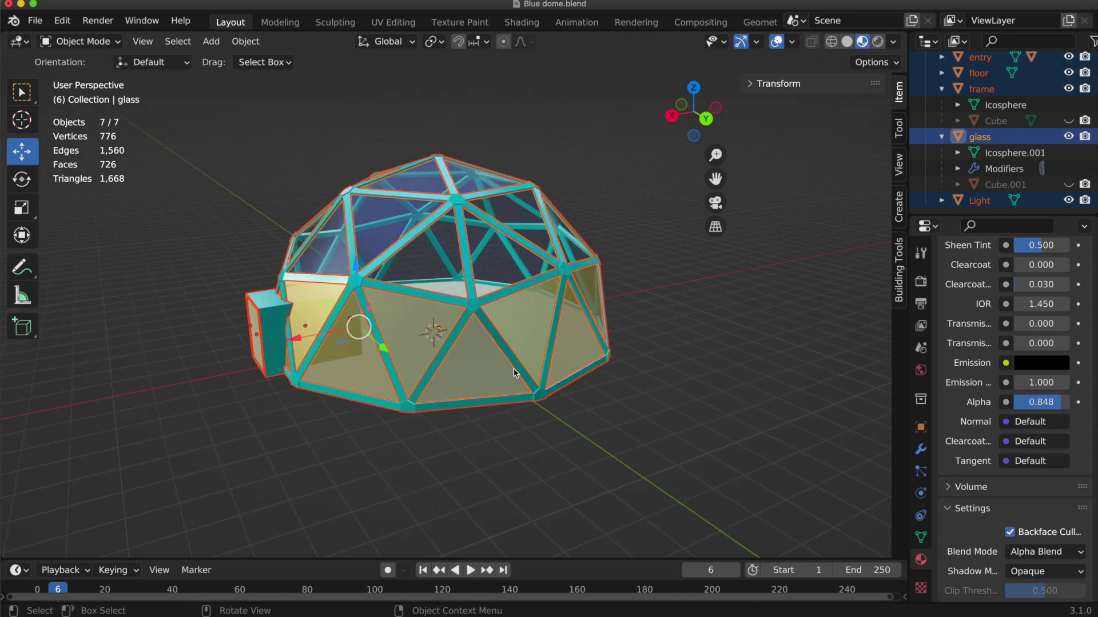
pyautogui.scroll(10, 500, 410)
pyautogui.scroll(-10, 499, 410)
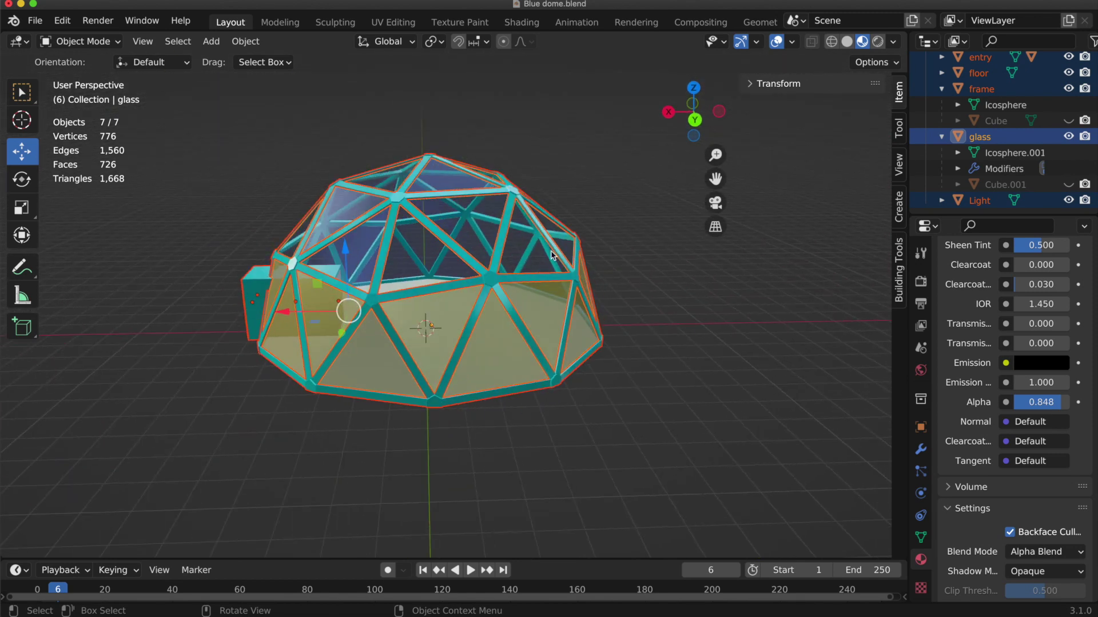
pyautogui.click(491, 282)
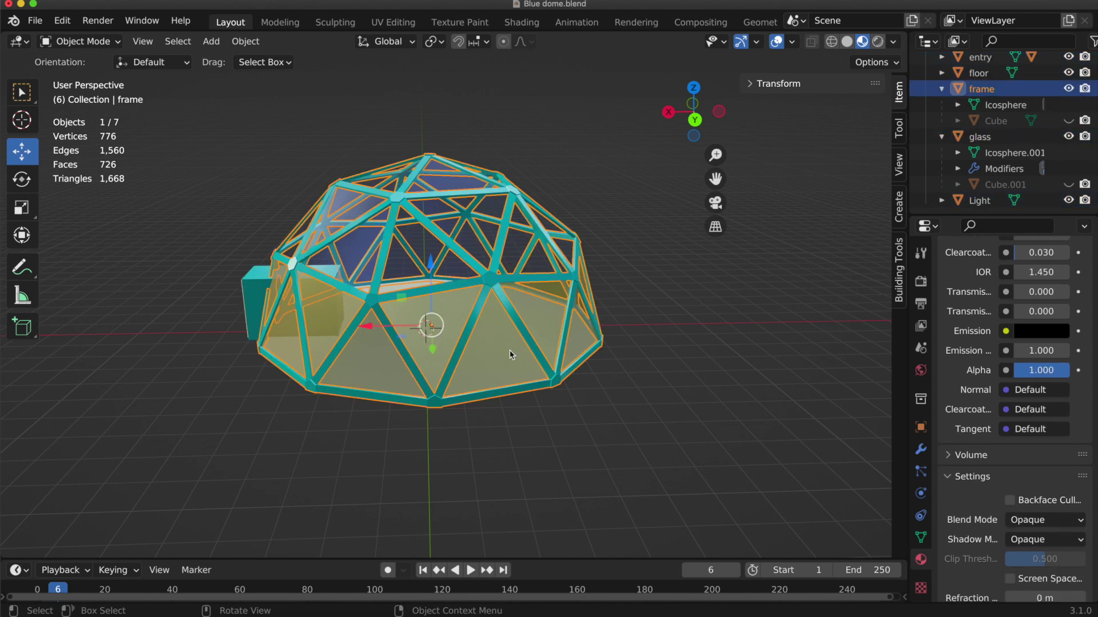
pyautogui.click(403, 262)
pyautogui.click(512, 283)
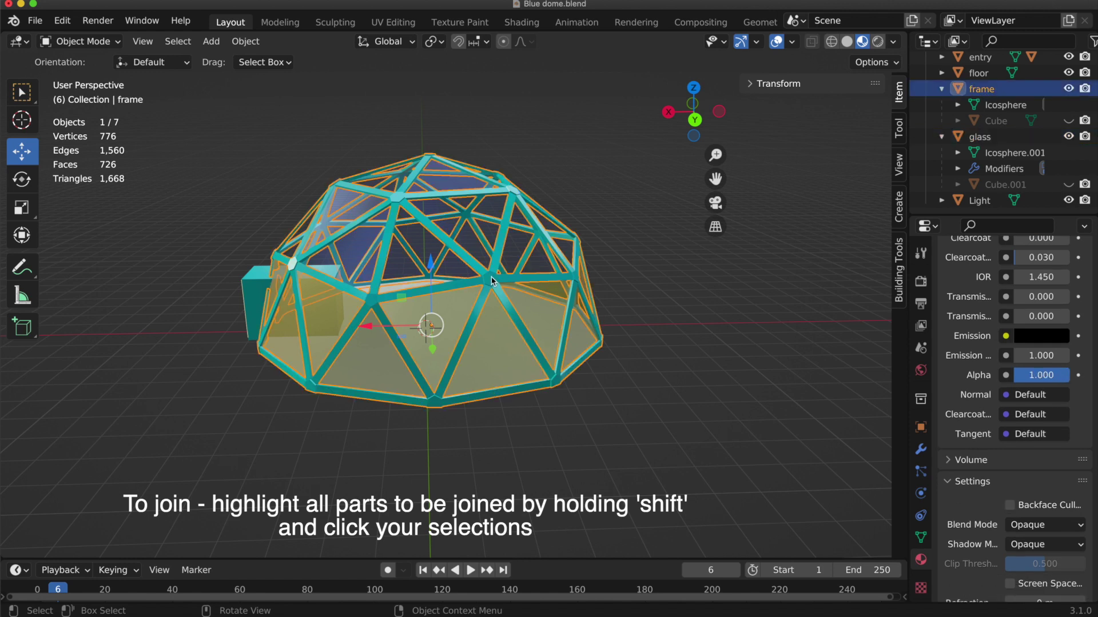
# Step: Select the floor object from beneath the dome to inspect it separately from the frame
pyautogui.moveTo(513, 283); pyautogui.dragTo(483, 277, button='middle')
pyautogui.click(476, 274)
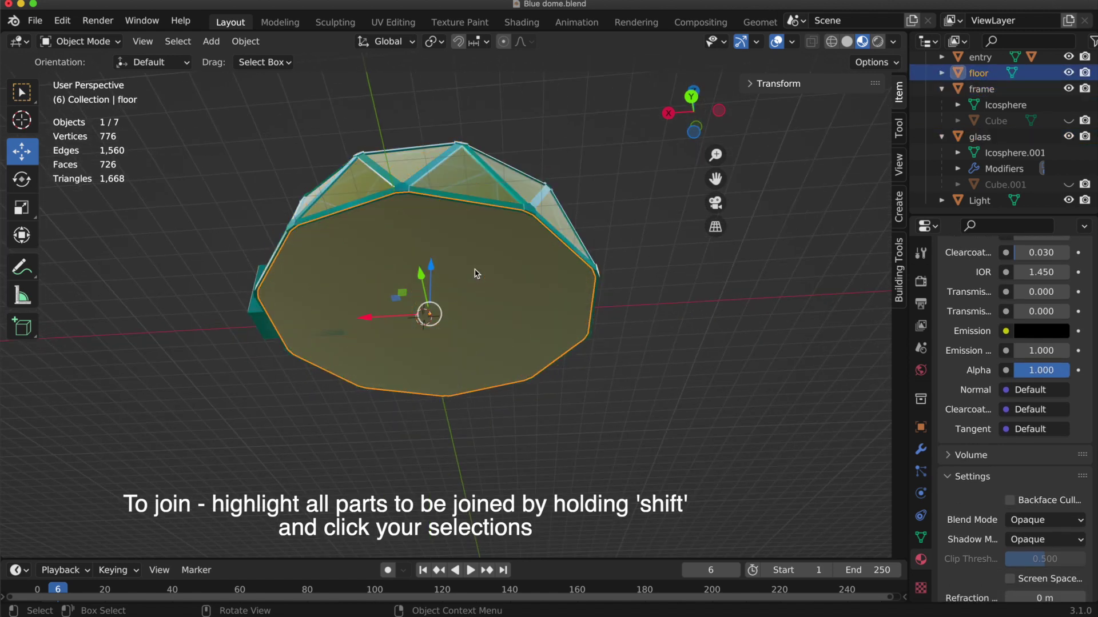
pyautogui.moveTo(613, 399); pyautogui.dragTo(613, 399, button='middle')
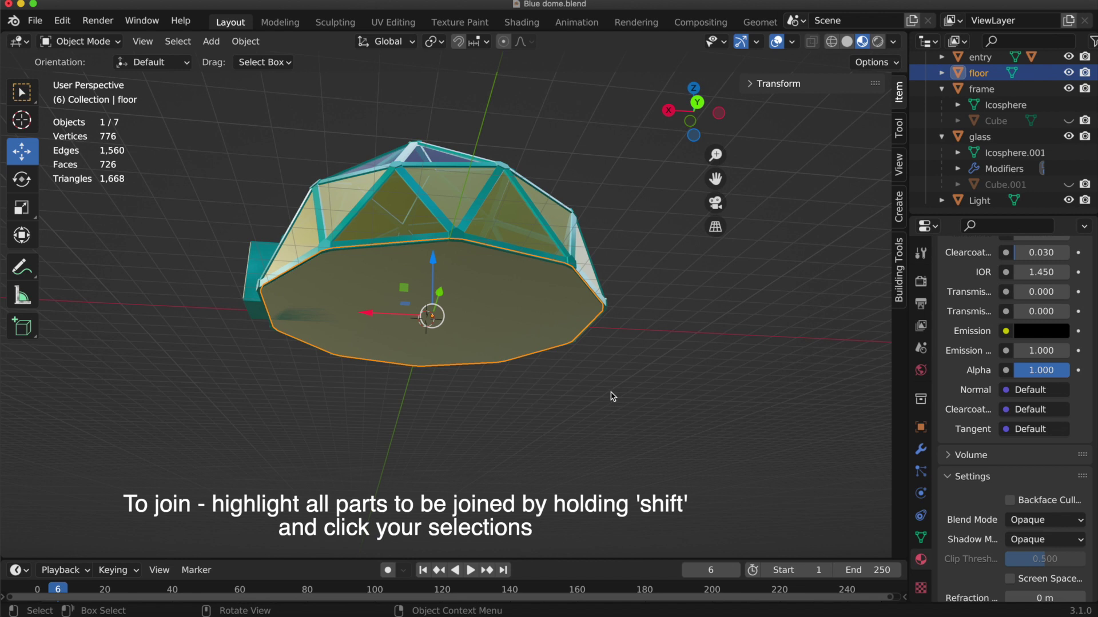
pyautogui.click(489, 309)
# Step: Select the frame again from below, and select the entry box at the dome's side
pyautogui.click(462, 237)
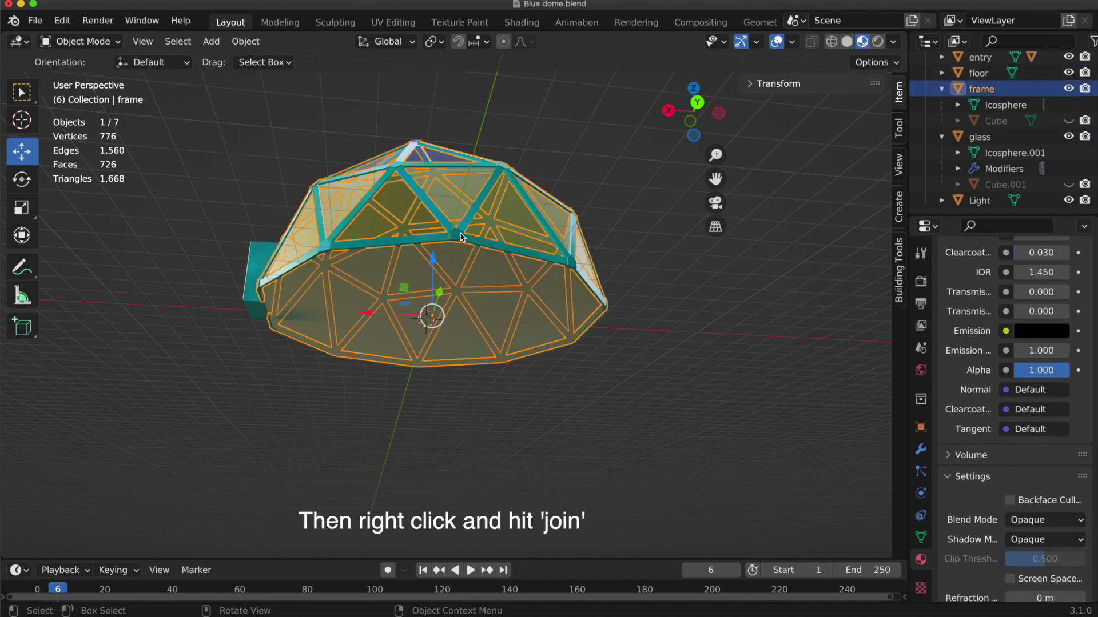
pyautogui.moveTo(462, 237); pyautogui.dragTo(460, 238, button='middle')
pyautogui.click(309, 347)
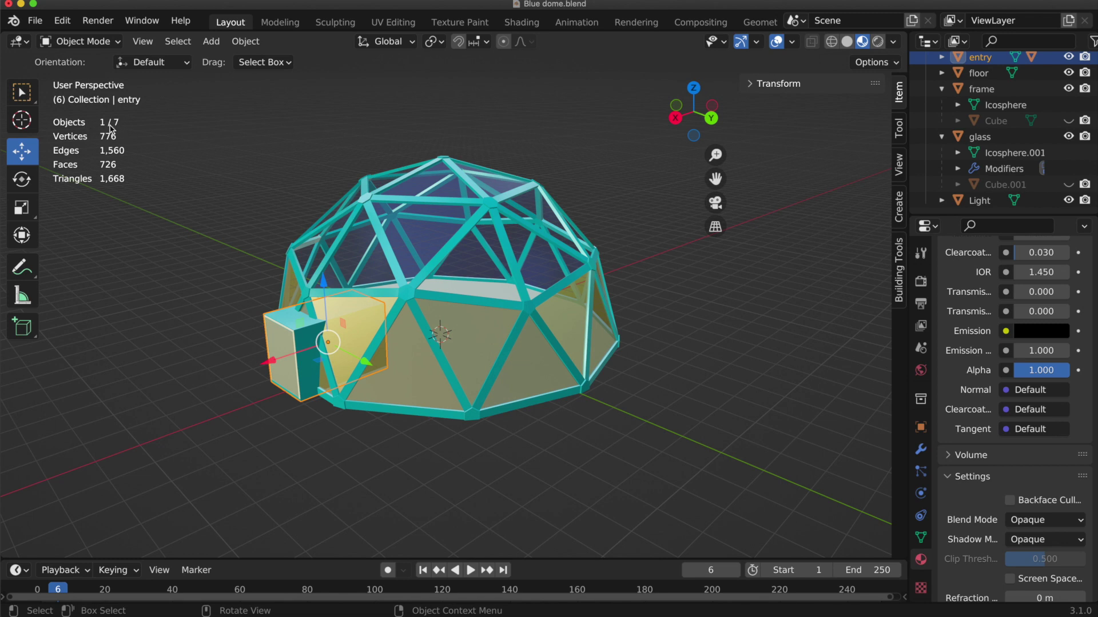
pyautogui.moveTo(109, 128); pyautogui.dragTo(74, 80, button='middle')
pyautogui.click(36, 22)
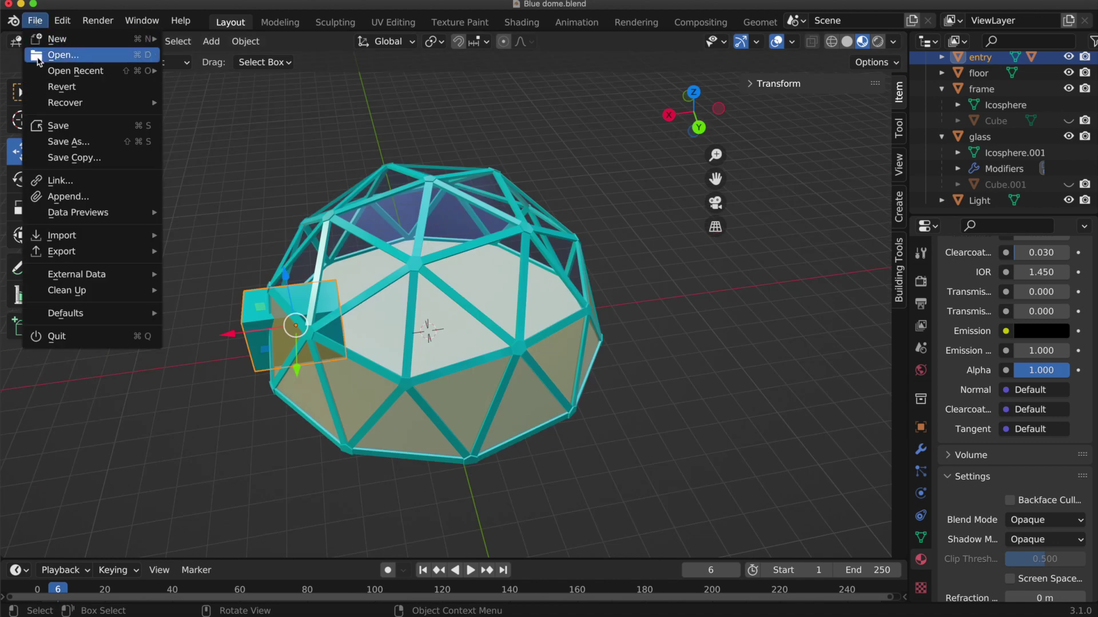
pyautogui.moveTo(67, 254)
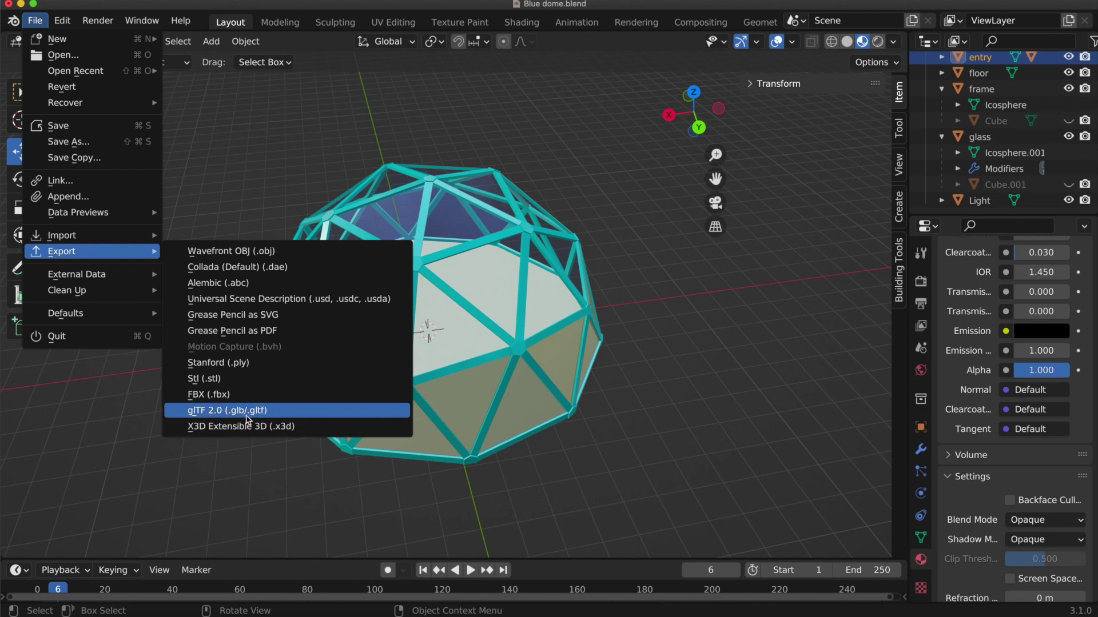
pyautogui.click(268, 412)
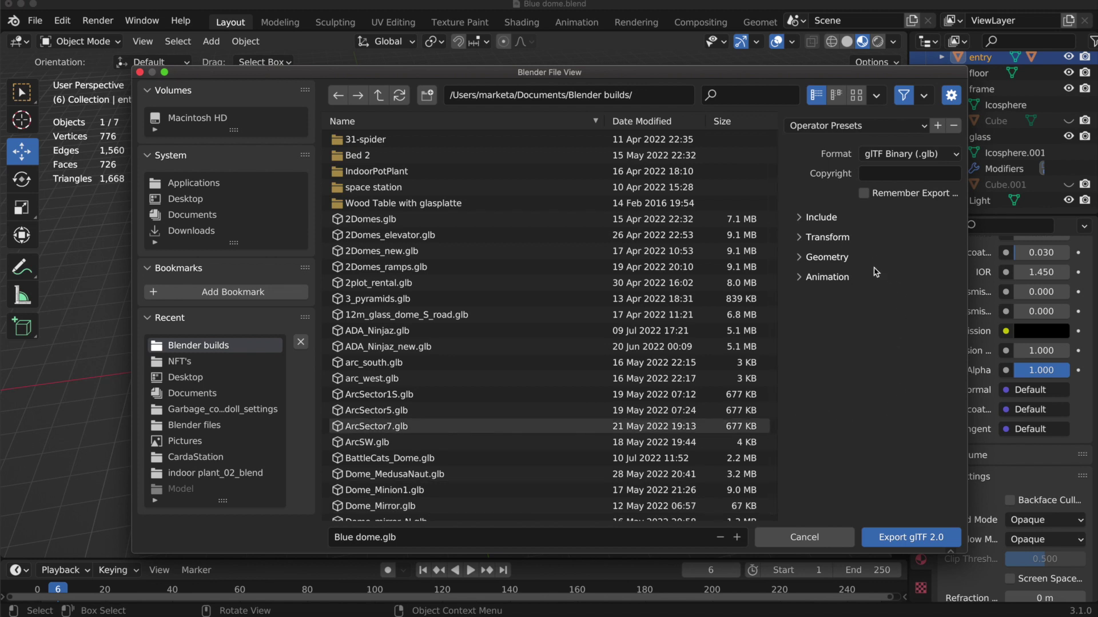
pyautogui.click(821, 219)
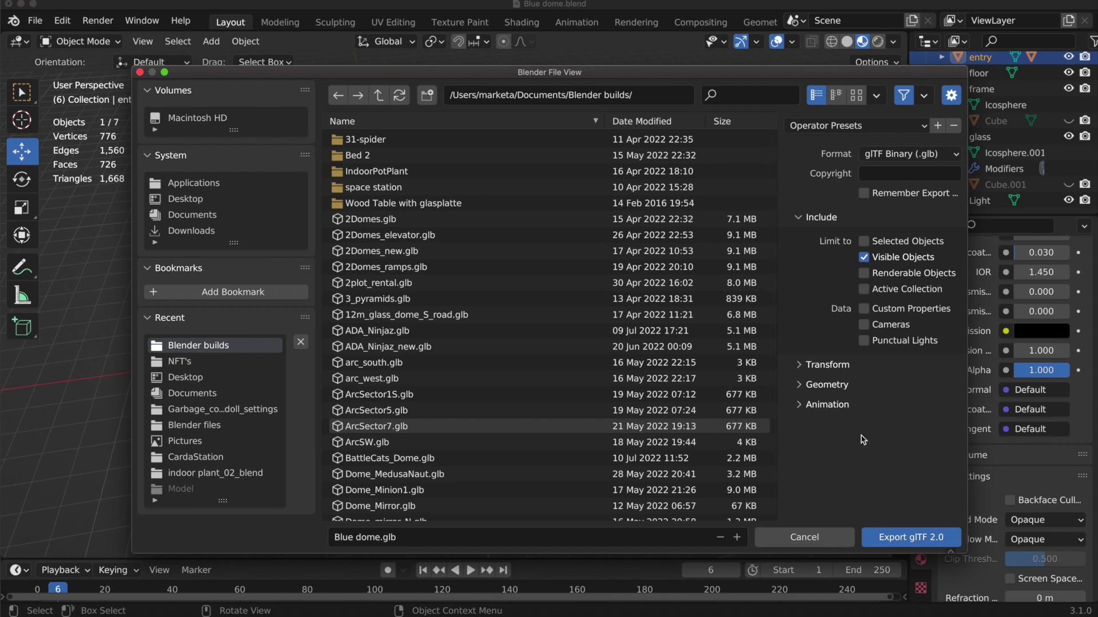
pyautogui.scroll(-2, 514, 286)
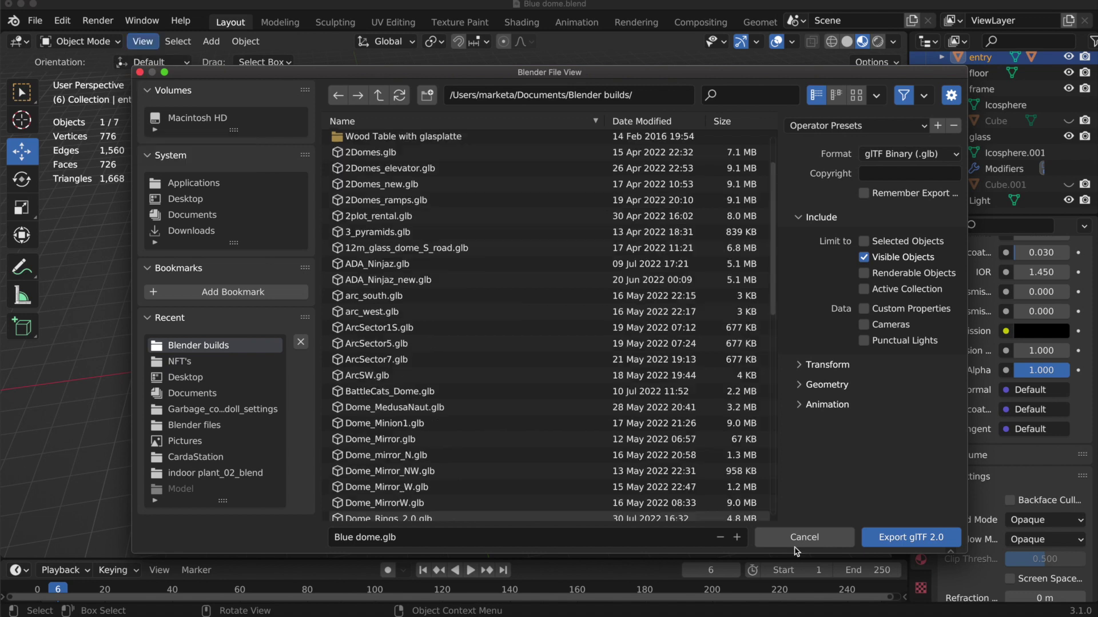
pyautogui.click(800, 536)
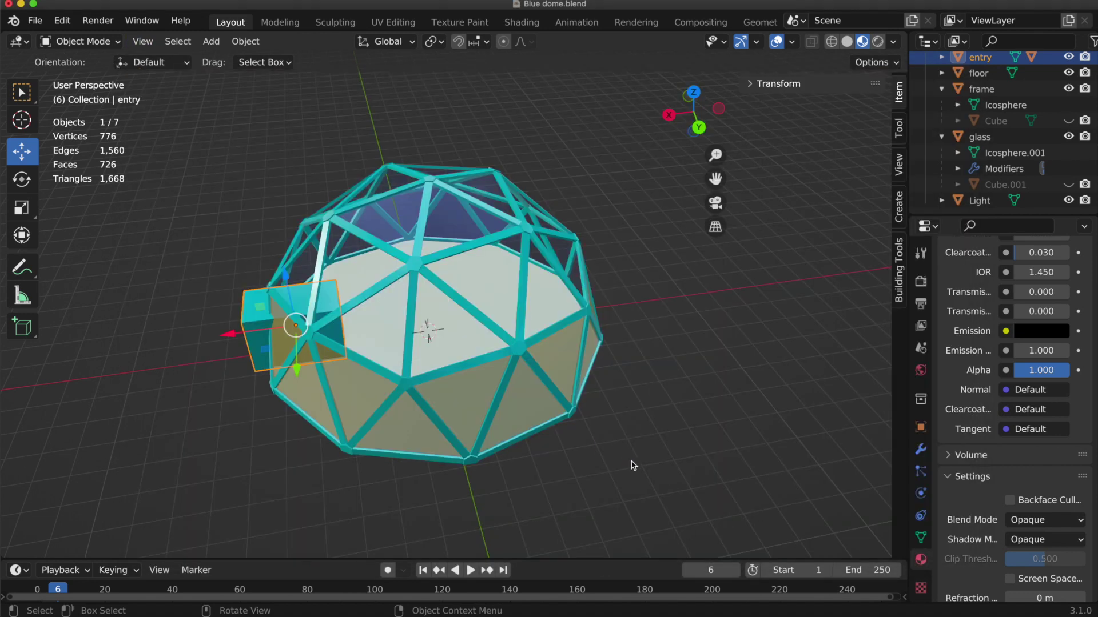
# Step: Unhide the frame's Cube and the entry's cube1 to inspect the dome with these hidden parts shown
pyautogui.hscroll(-10, 463, 466)
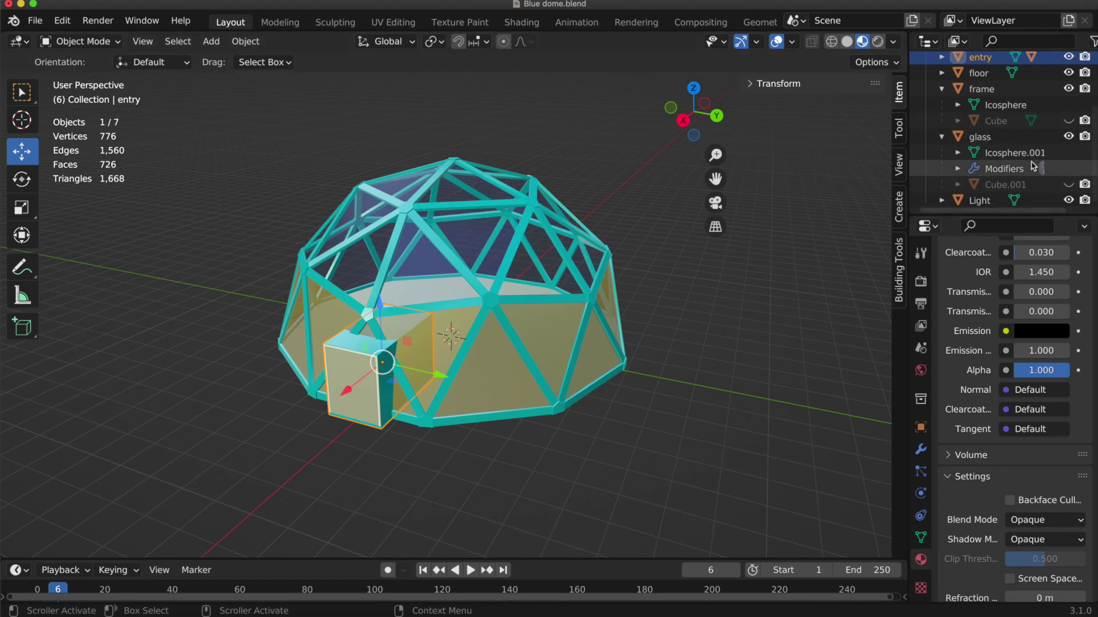
pyautogui.click(1068, 121)
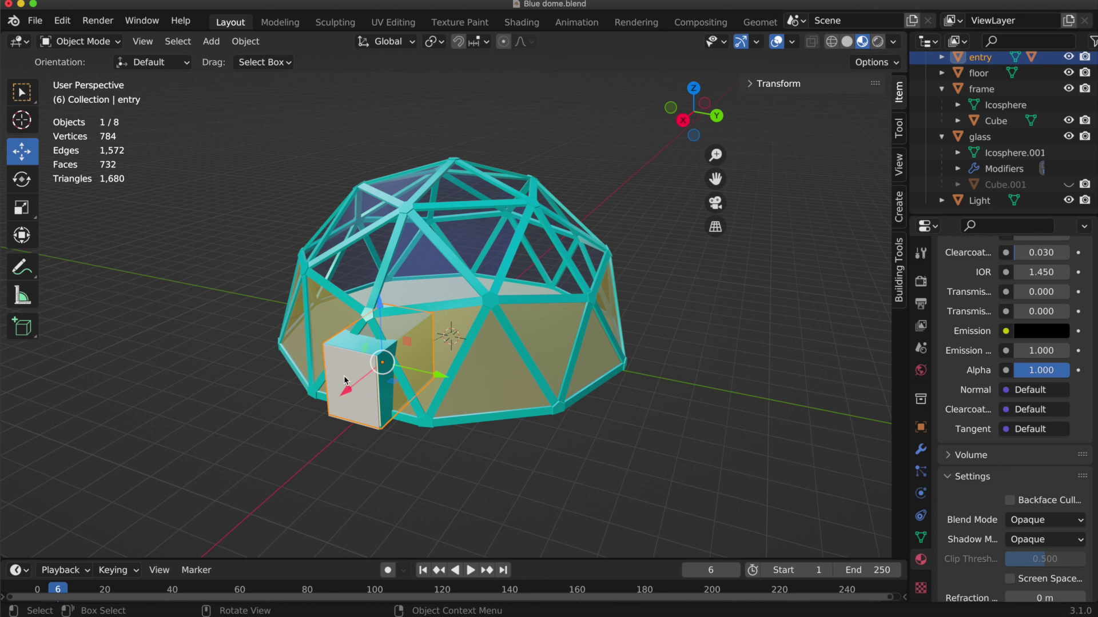
pyautogui.doubleClick(942, 89)
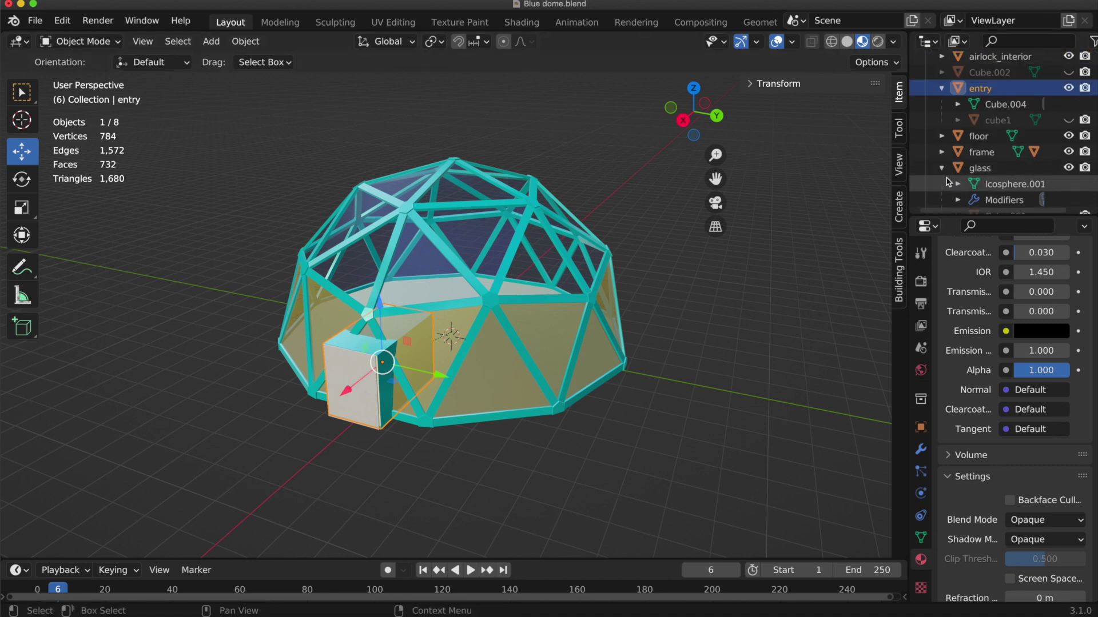
pyautogui.click(941, 168)
pyautogui.scroll(1, 943, 172)
pyautogui.click(942, 168)
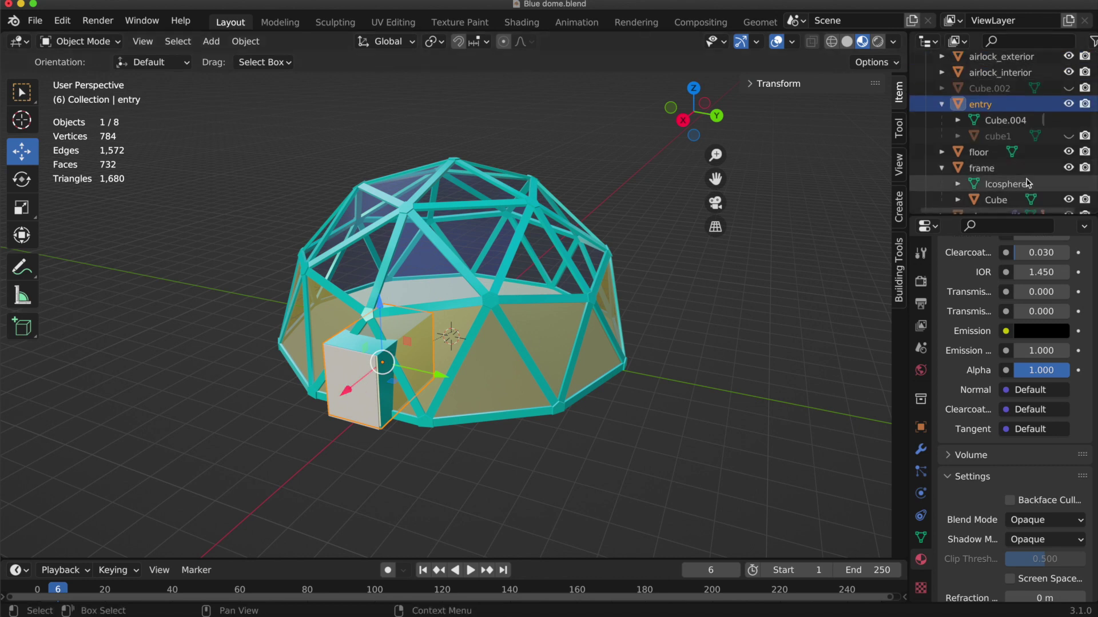
pyautogui.scroll(-2, 1028, 183)
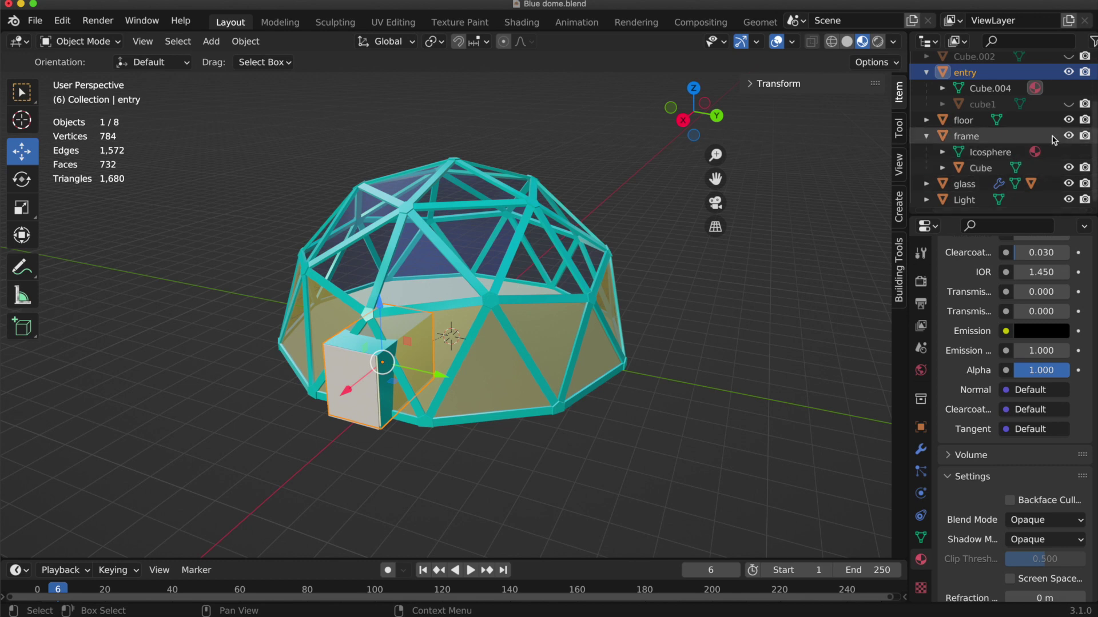
pyautogui.click(1069, 105)
pyautogui.hscroll(3, 552, 442)
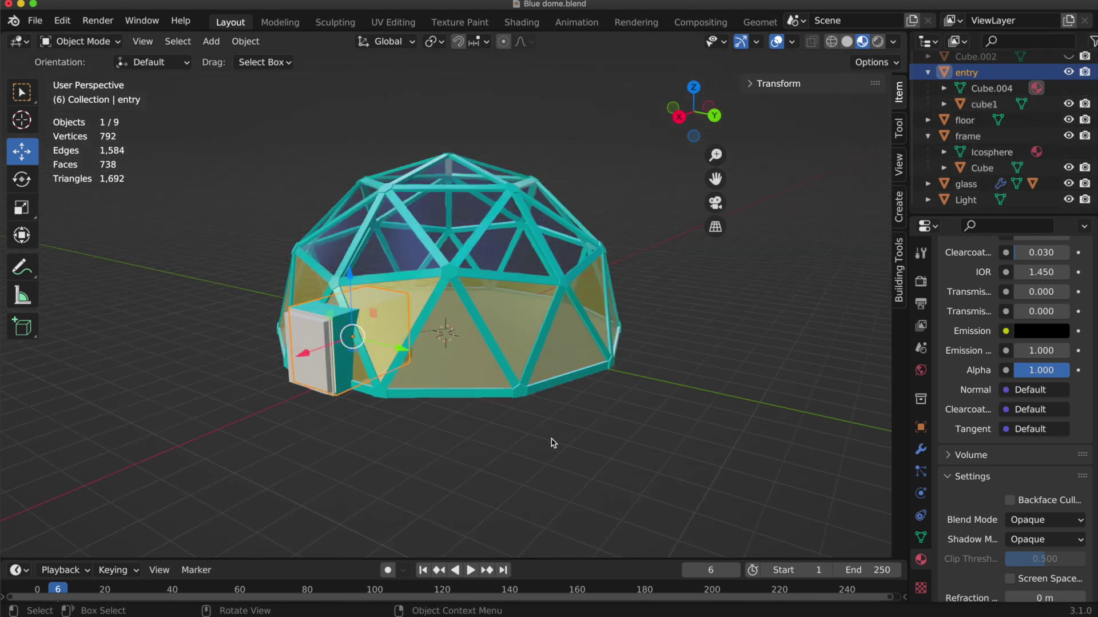
pyautogui.scroll(-3, 552, 444)
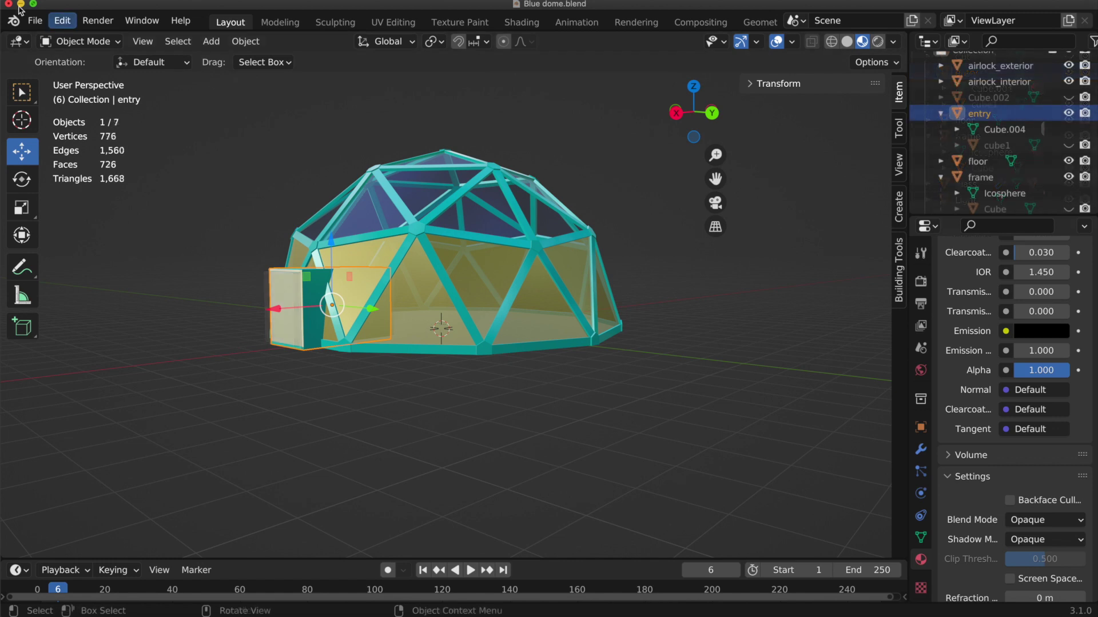
# Step: Export the dome as glTF Binary file Blue dome.glb, limited to visible objects, with modifiers applied and export settings remembered
pyautogui.click(32, 25)
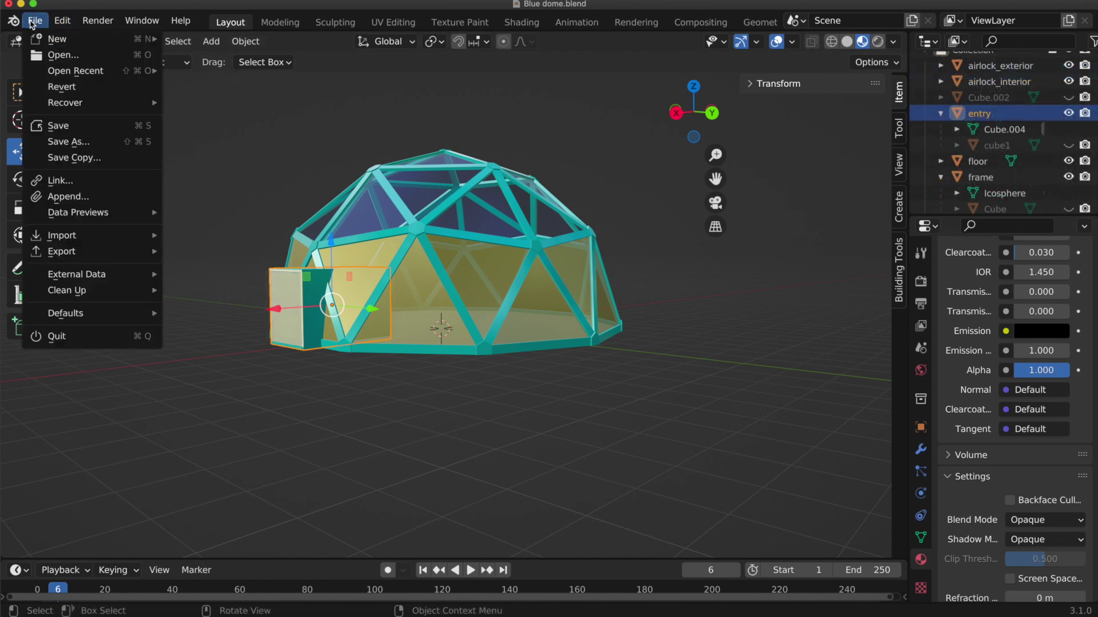
pyautogui.moveTo(79, 252)
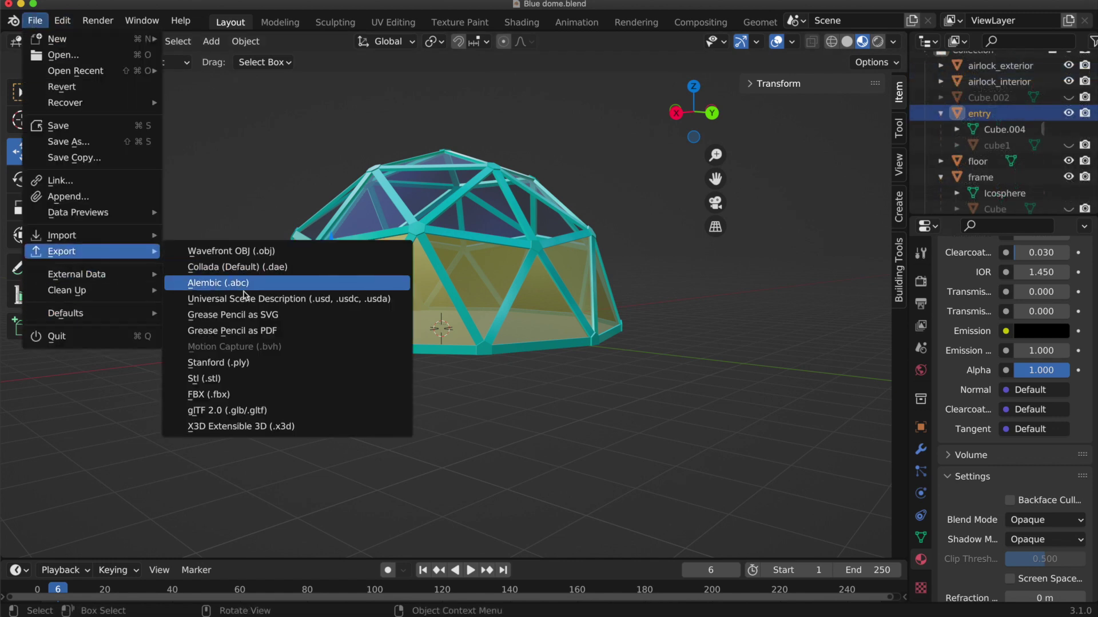
pyautogui.click(255, 413)
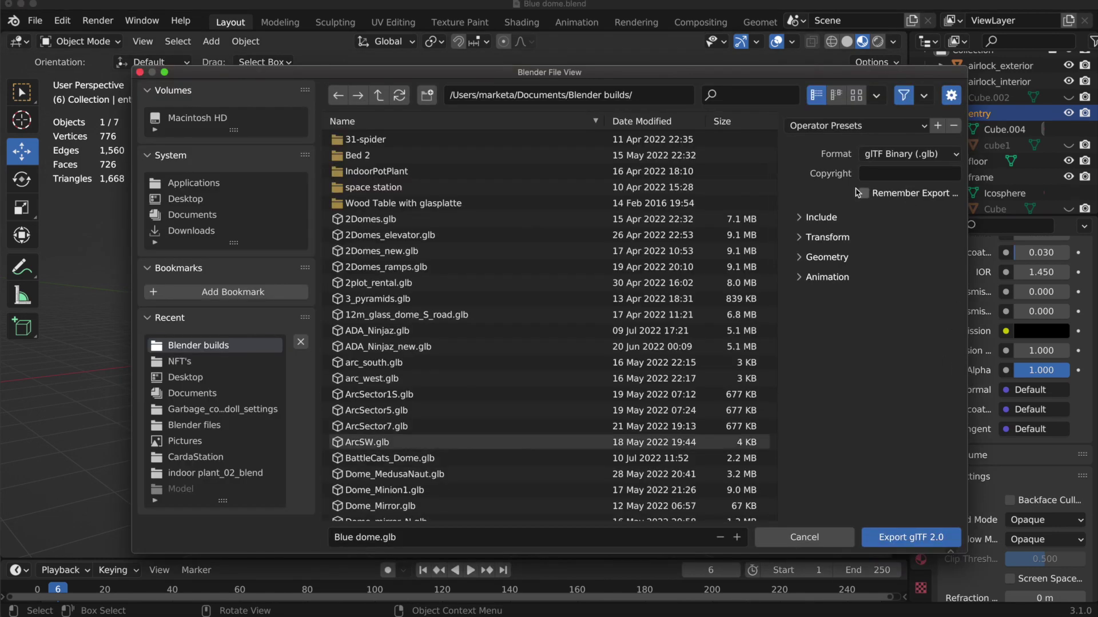
pyautogui.click(808, 221)
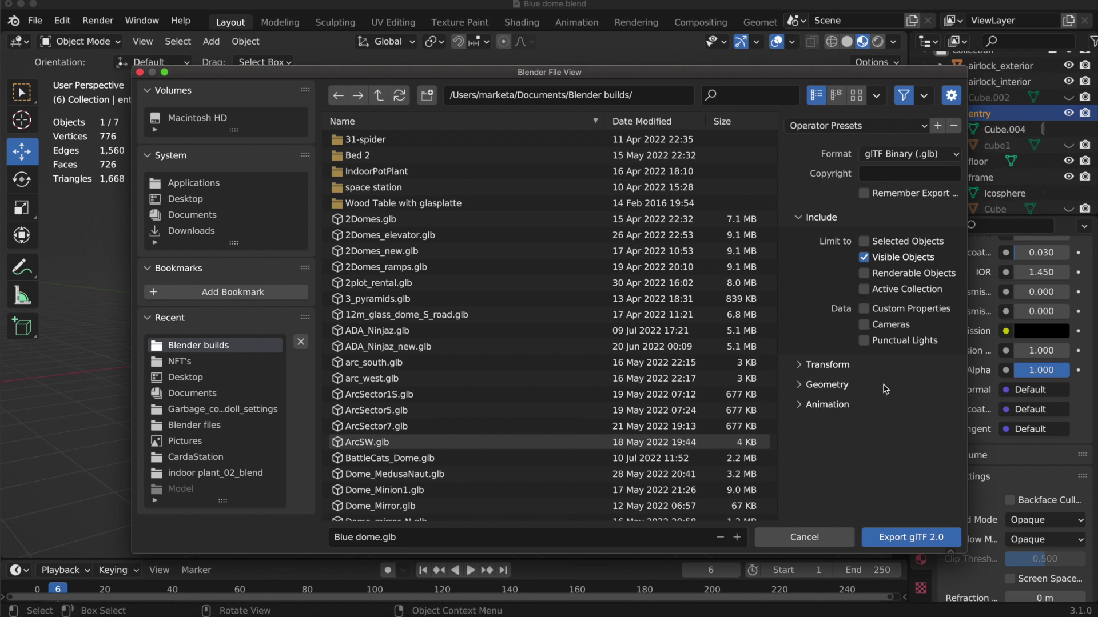
pyautogui.click(810, 389)
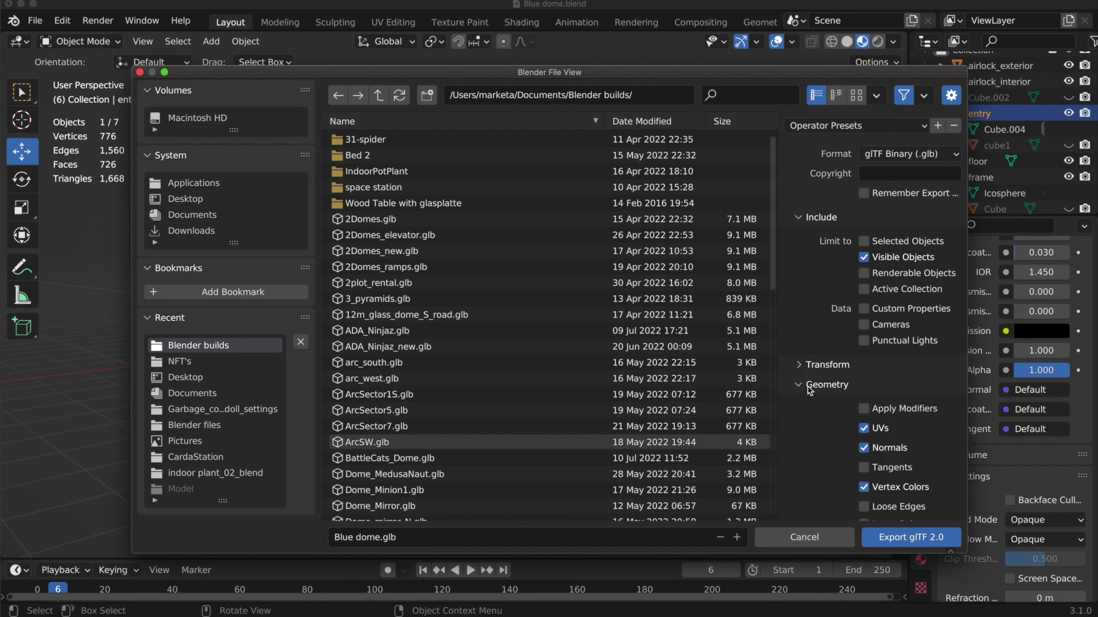
pyautogui.click(864, 409)
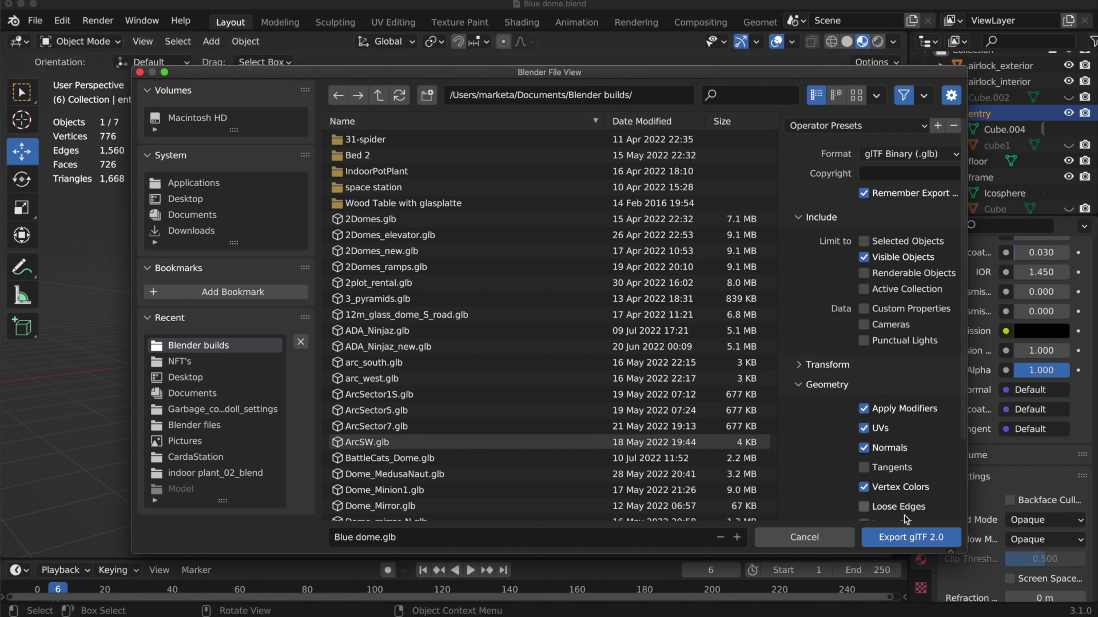
pyautogui.click(913, 538)
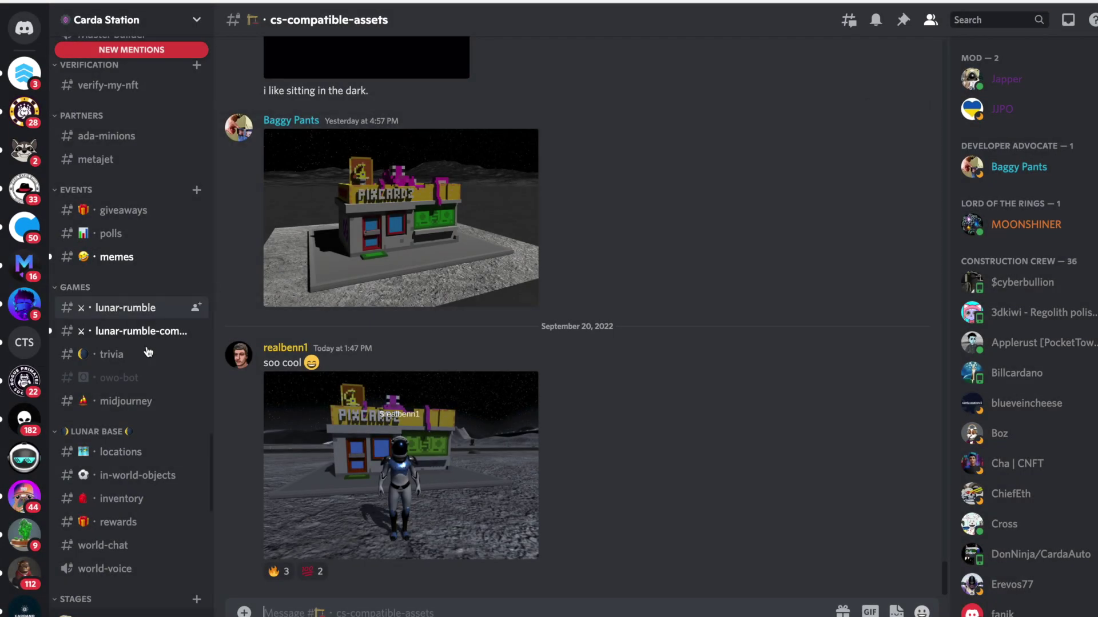
# Step: Switch to the Carda Station server in Discord and open the Scene Viewer link from the information channel
pyautogui.scroll(5, 147, 353)
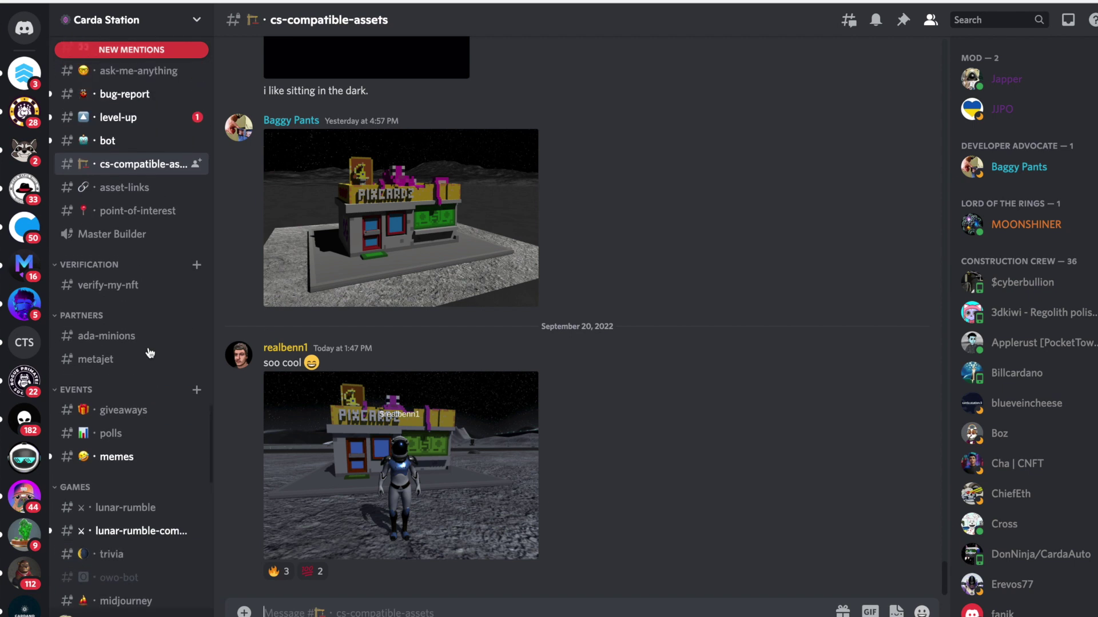
pyautogui.scroll(7, 149, 353)
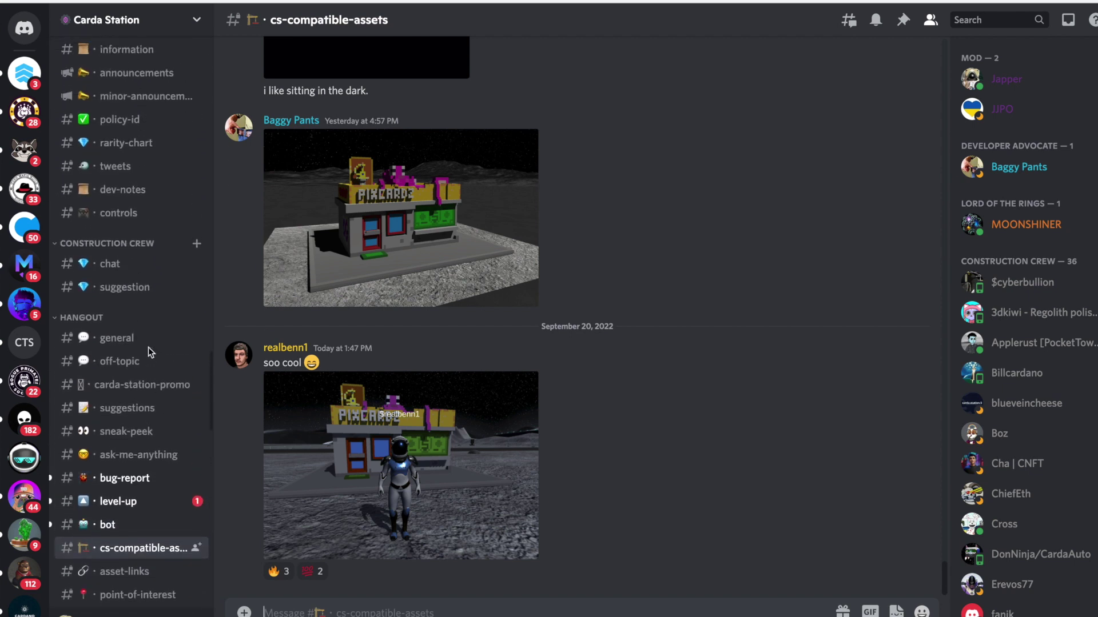
pyautogui.scroll(3, 143, 210)
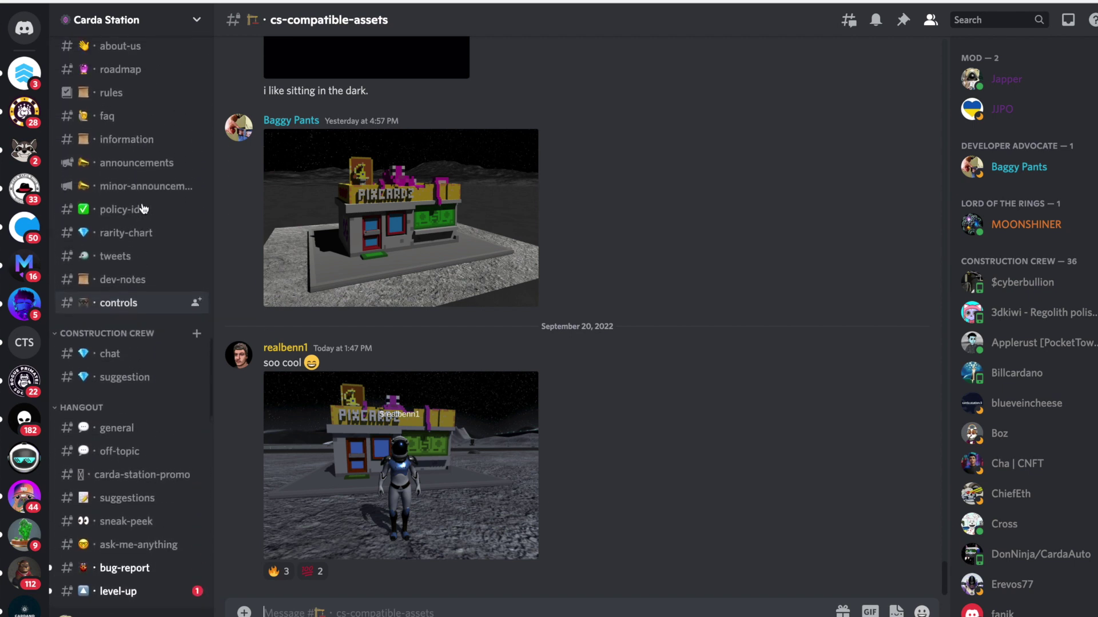
pyautogui.scroll(2, 143, 209)
pyautogui.click(125, 179)
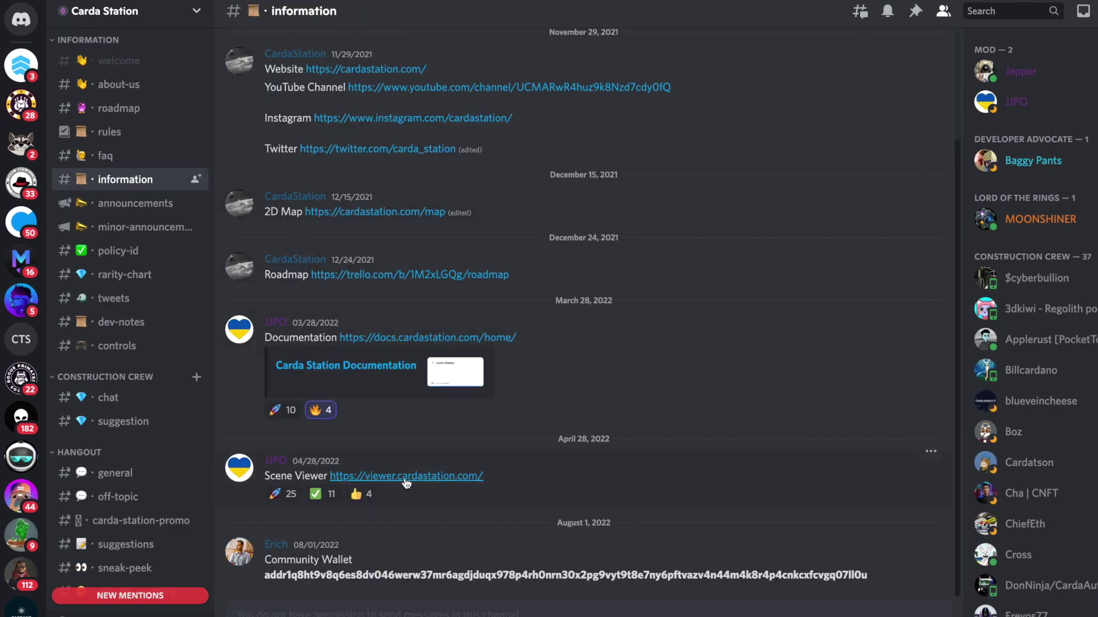
pyautogui.click(430, 478)
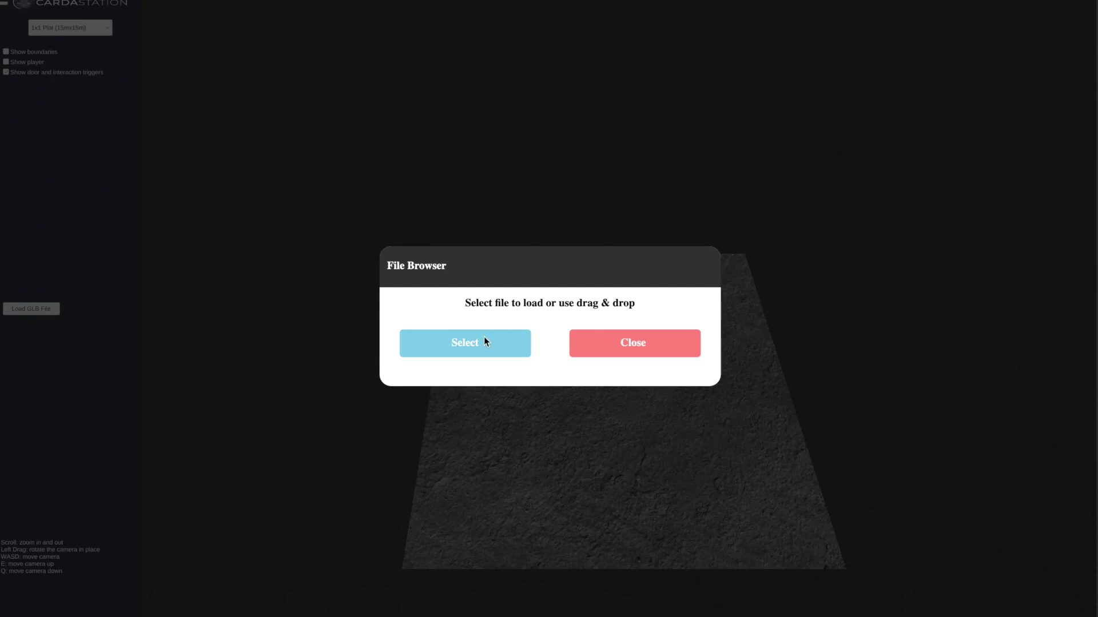
# Step: Load Blue dome.glb from the Blender builds folder into the Carda Station scene viewer
pyautogui.click(482, 343)
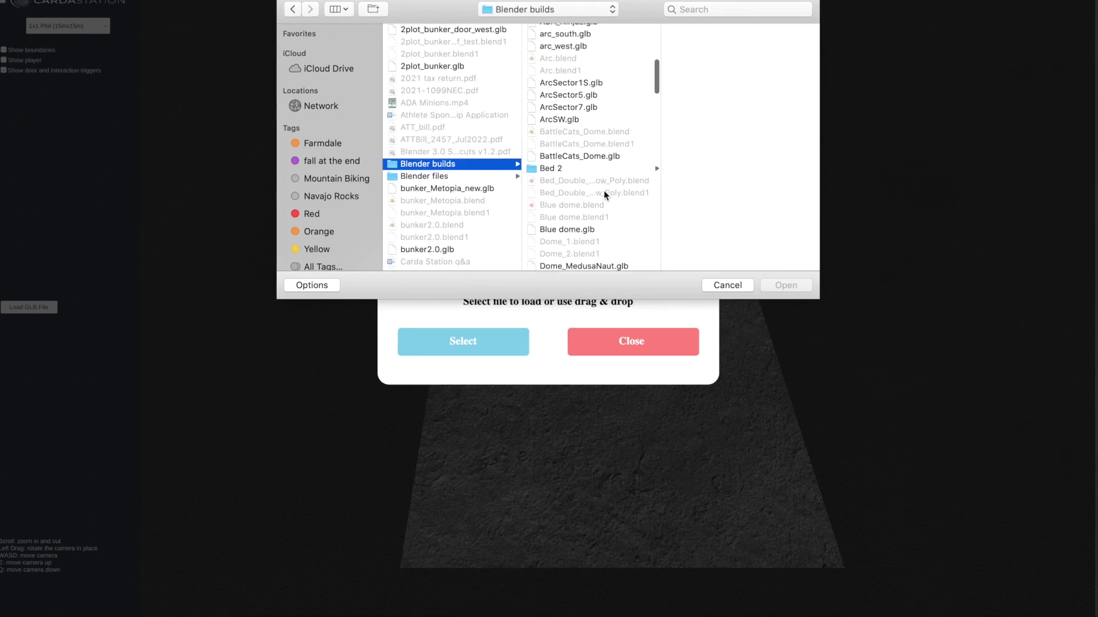
pyautogui.scroll(-3, 602, 190)
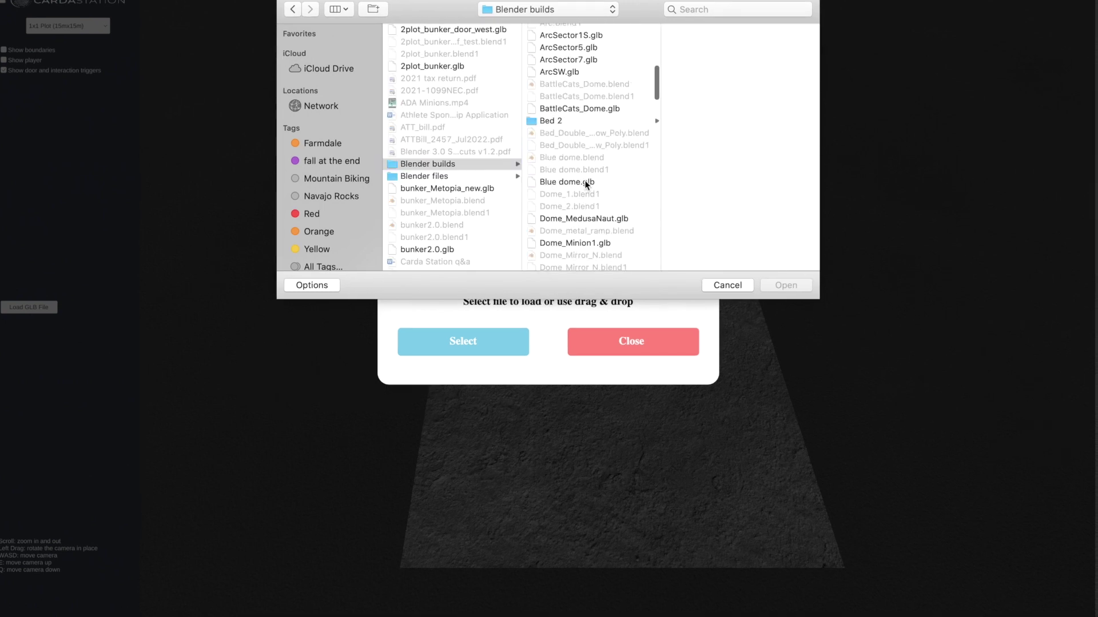
pyautogui.click(592, 181)
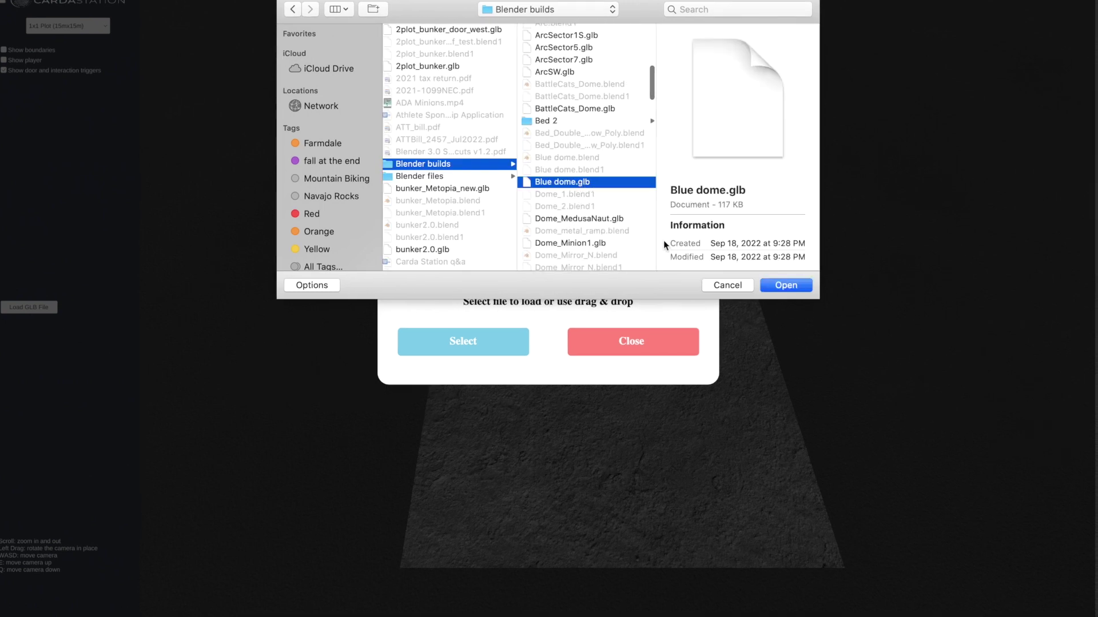
pyautogui.click(781, 287)
# Step: Show the player on the 1x1 plot and examine the dome's scale against it from an angle
pyautogui.scroll(2, 783, 285)
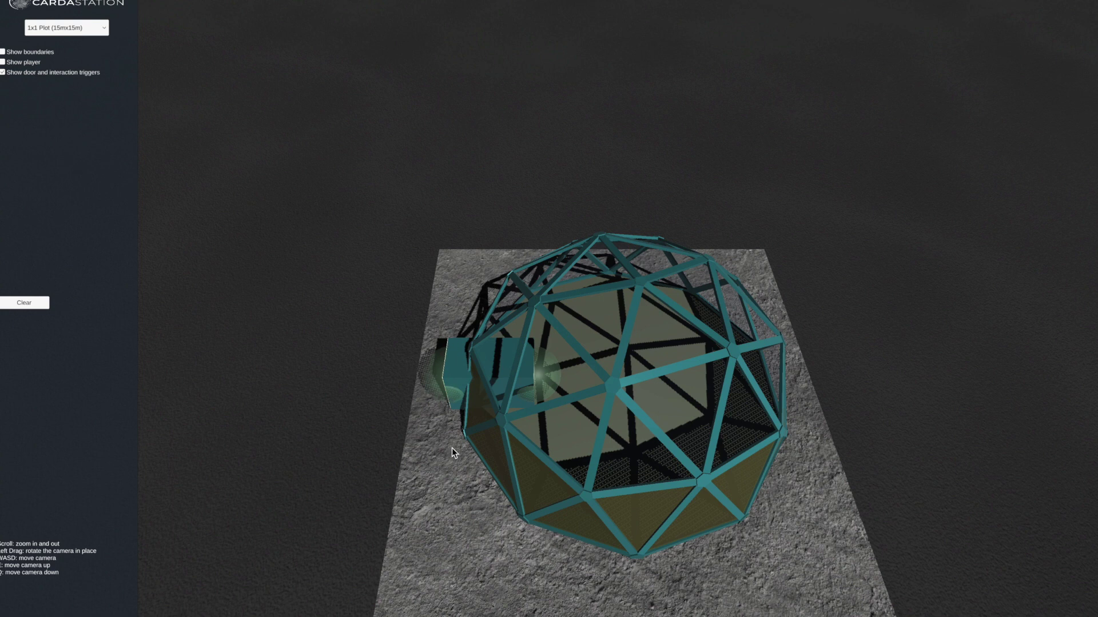
pyautogui.click(3, 61)
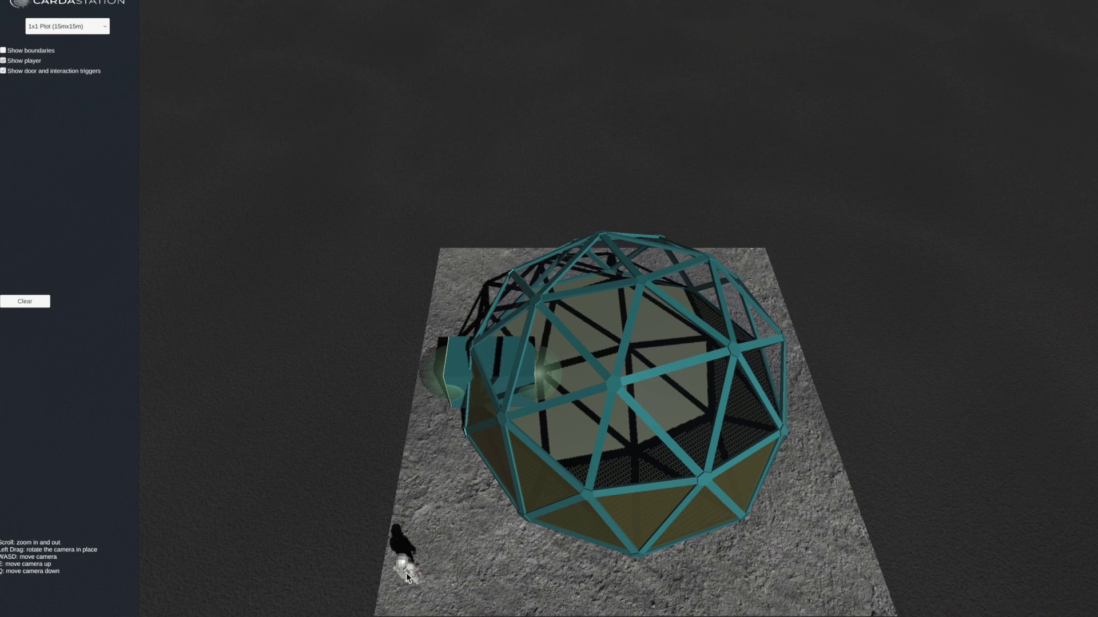
pyautogui.scroll(-3, 475, 541)
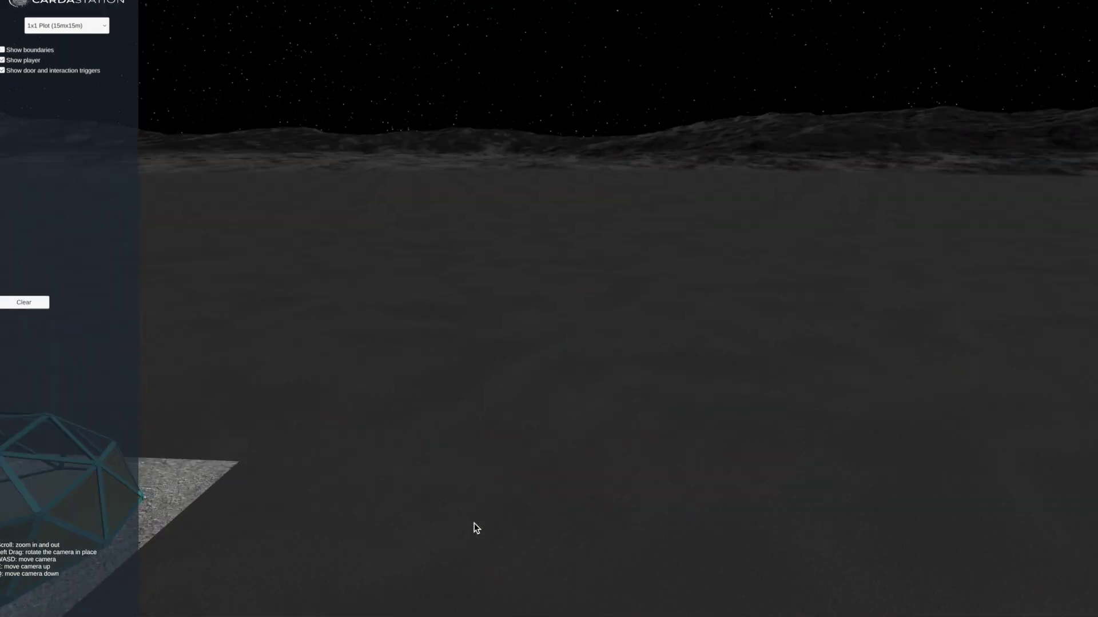
pyautogui.moveTo(474, 523); pyautogui.dragTo(366, 565)
pyautogui.scroll(3, 408, 524)
pyautogui.scroll(3, 366, 564)
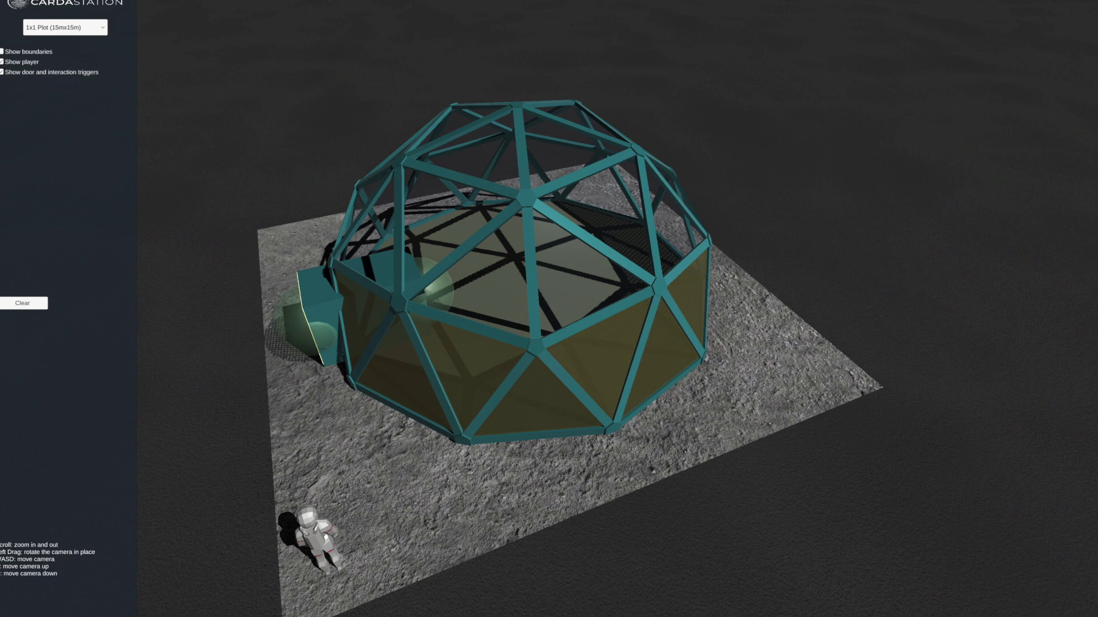
# Step: Toggle the door and interaction triggers off and on, and show the plot boundaries to check the dome's fit
pyautogui.click(2, 72)
pyautogui.click(1, 73)
pyautogui.click(1, 52)
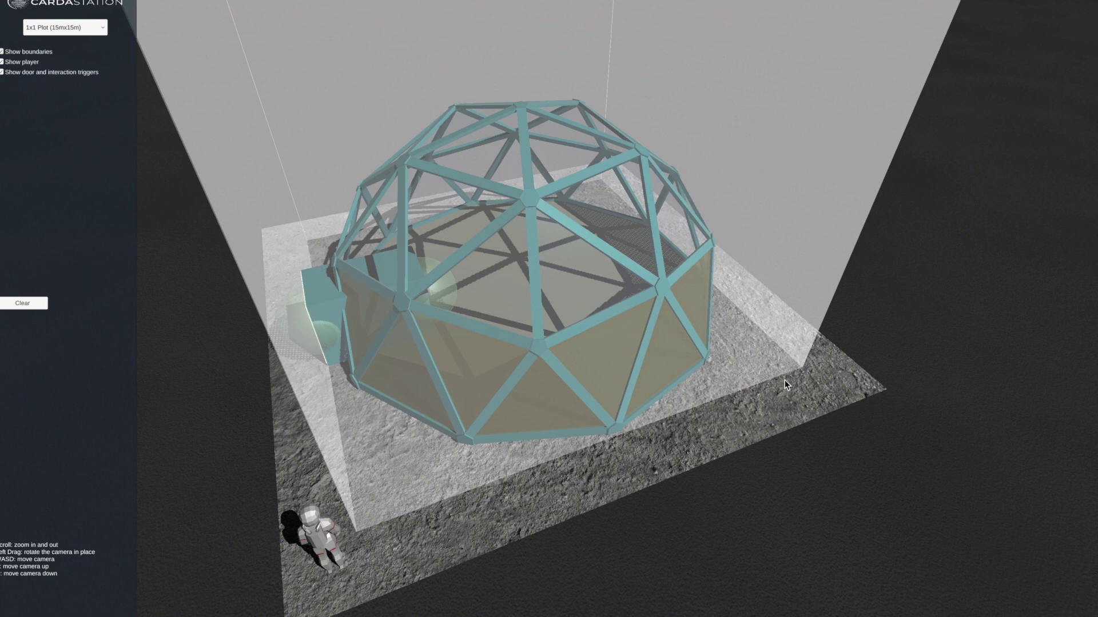
pyautogui.scroll(-10, 645, 455)
pyautogui.scroll(10, 644, 455)
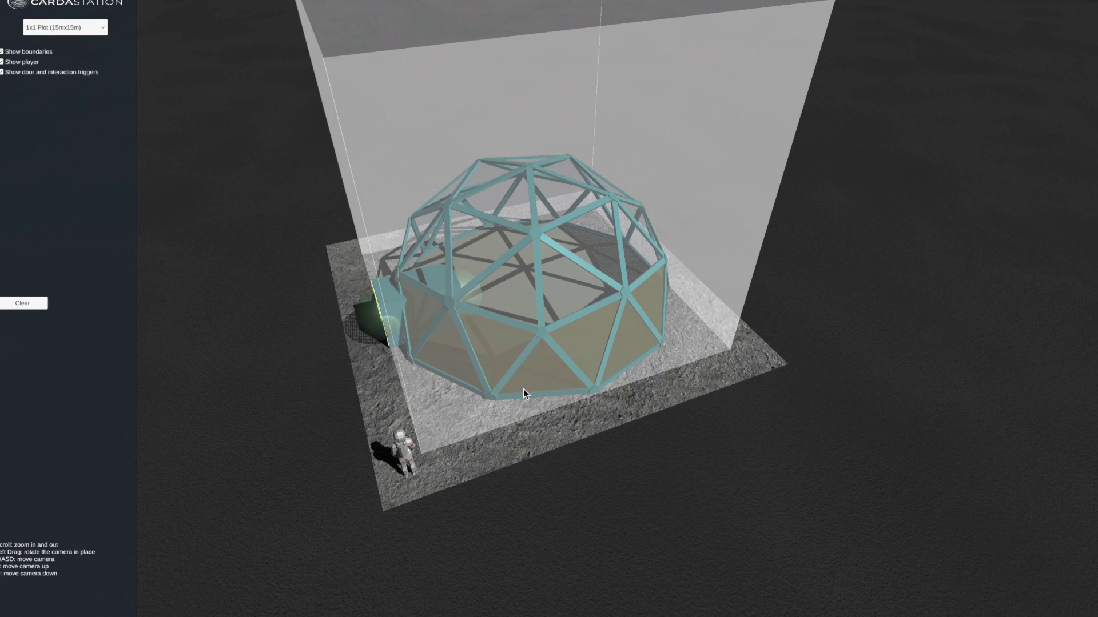
pyautogui.scroll(-2, 382, 347)
pyautogui.scroll(8, 382, 346)
pyautogui.scroll(-8, 383, 346)
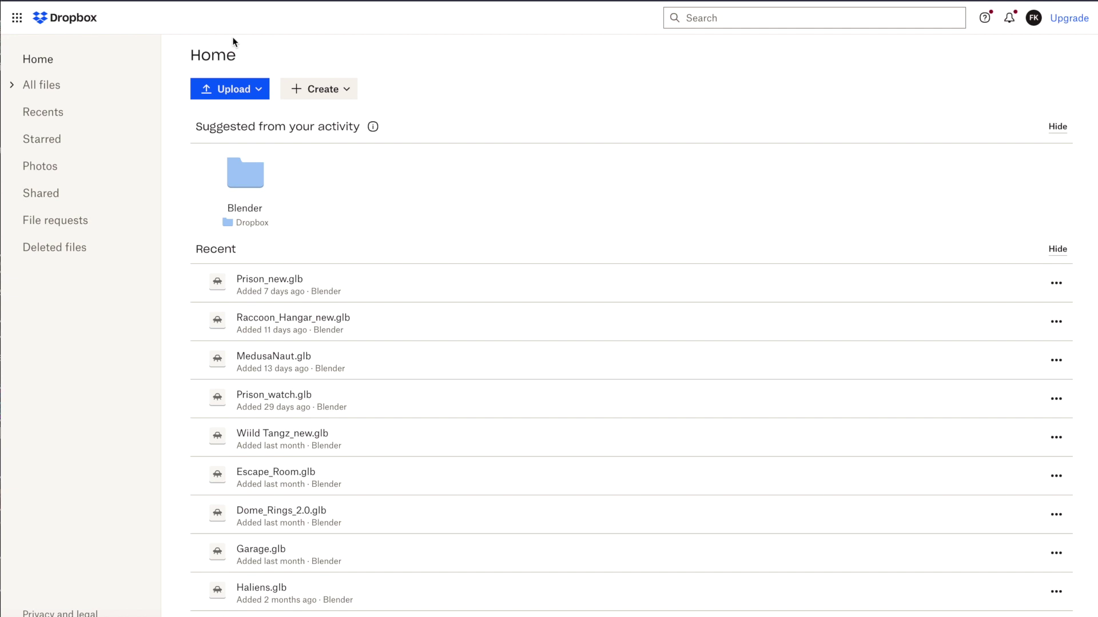
# Step: Upload Blue dome.glb from the Blender builds folder into the Blender folder in Dropbox and dismiss the upload notice
pyautogui.click(239, 90)
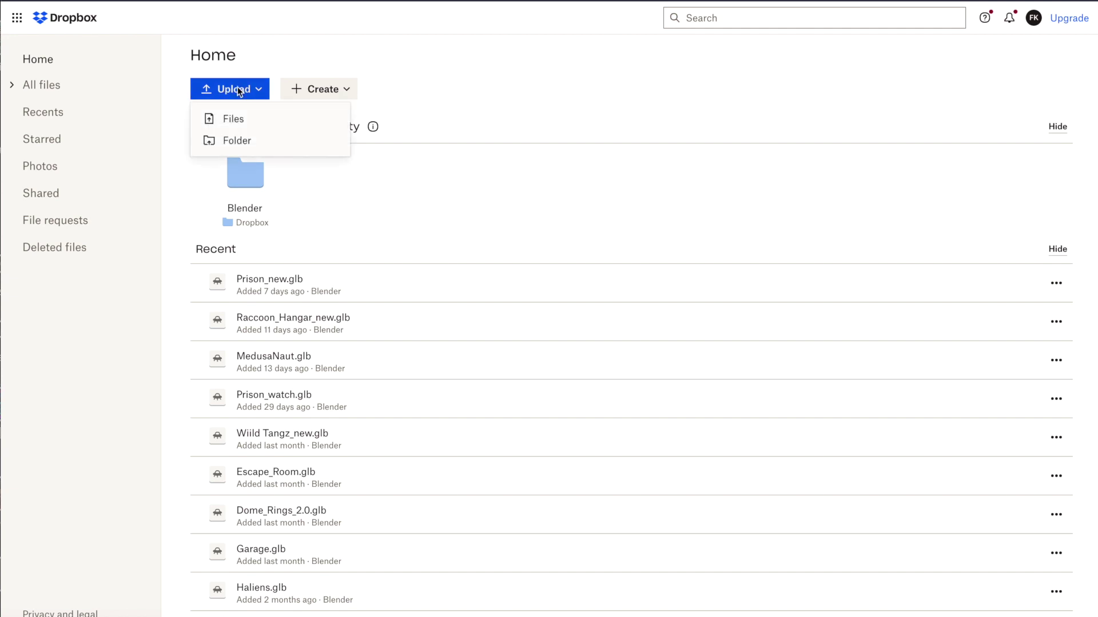
pyautogui.click(241, 120)
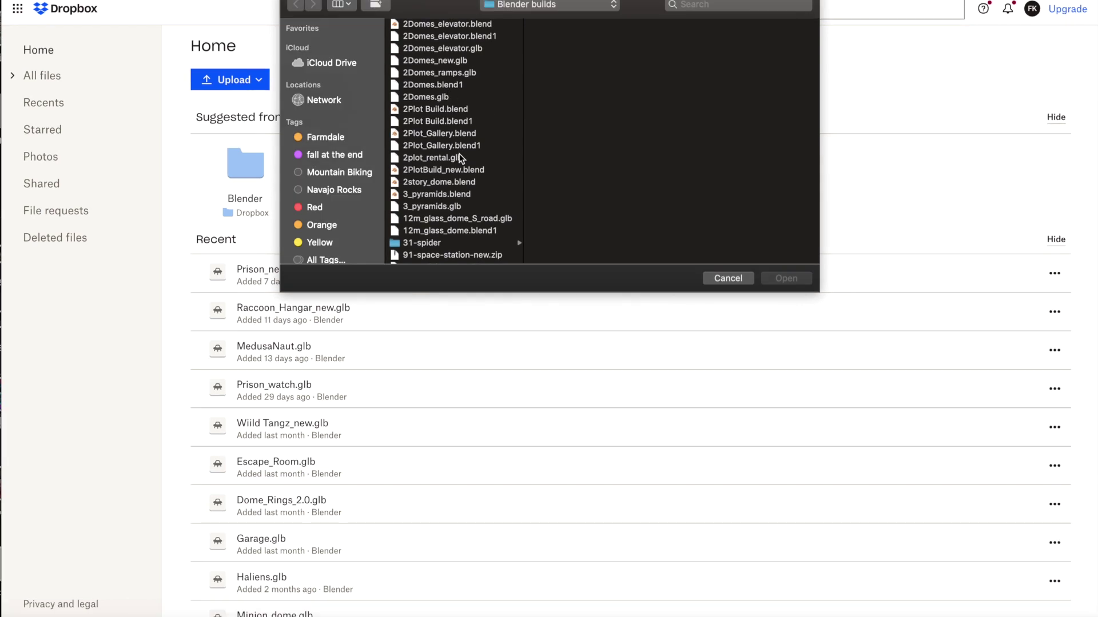
pyautogui.scroll(-10, 451, 163)
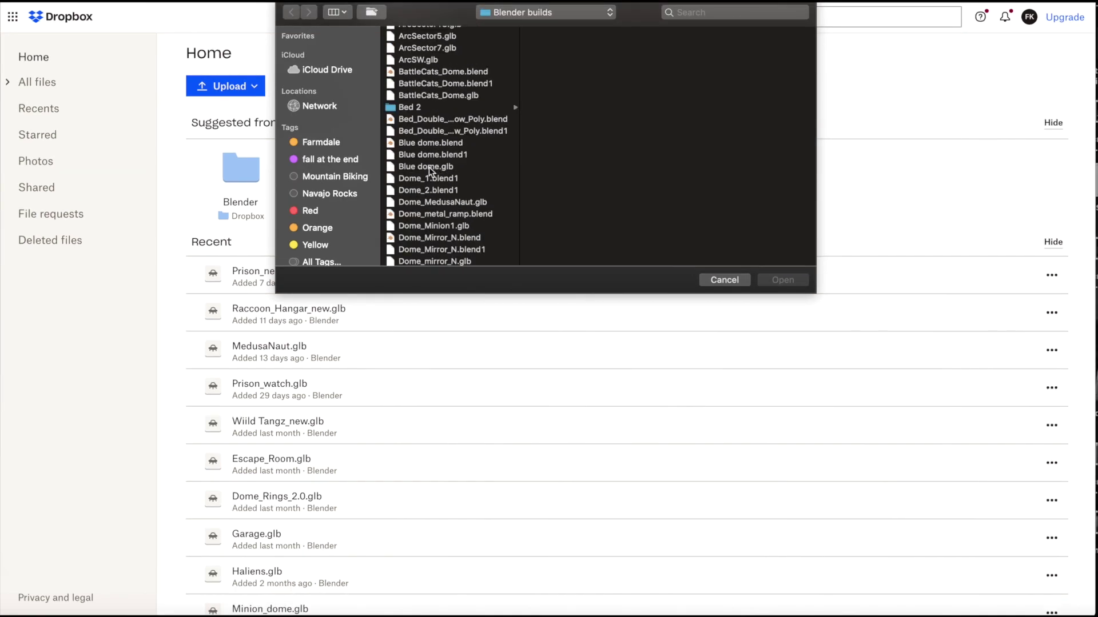
pyautogui.click(430, 167)
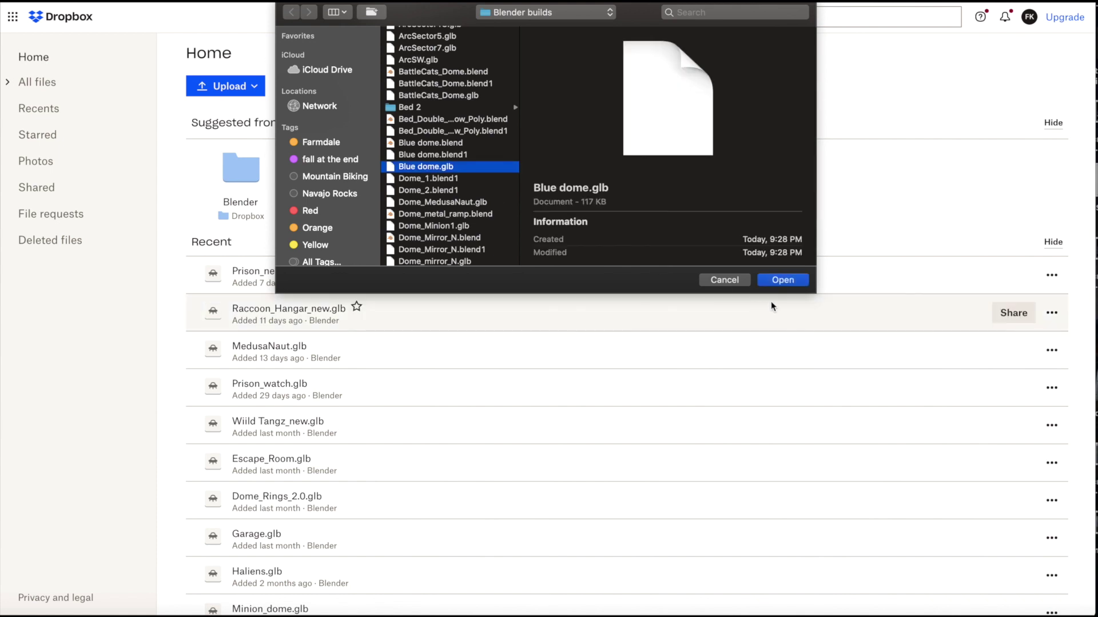
pyautogui.click(781, 282)
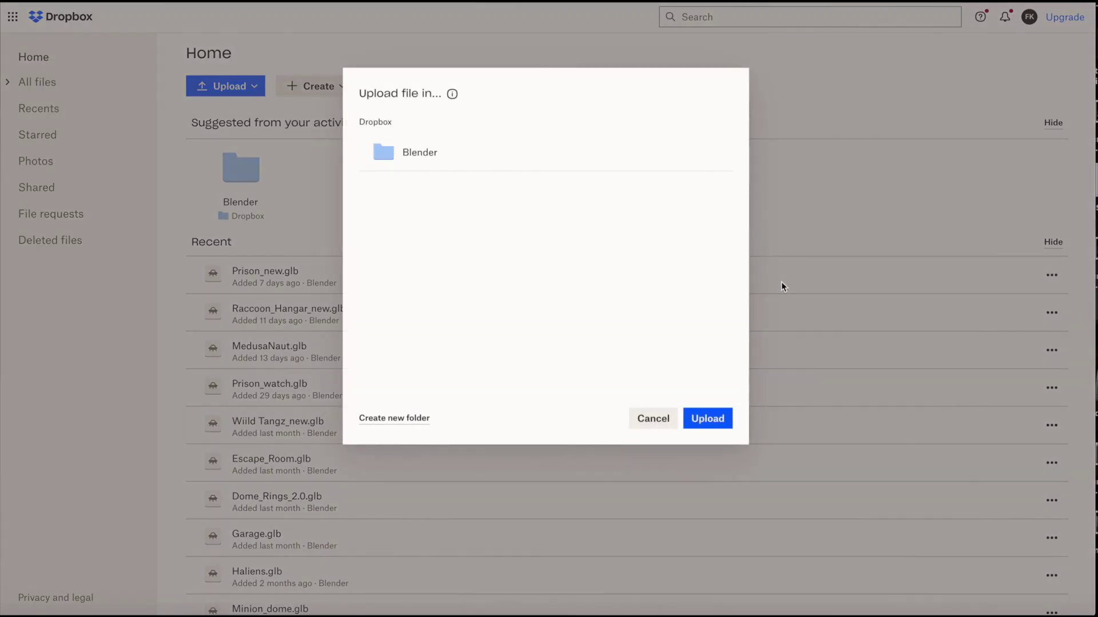
pyautogui.click(428, 153)
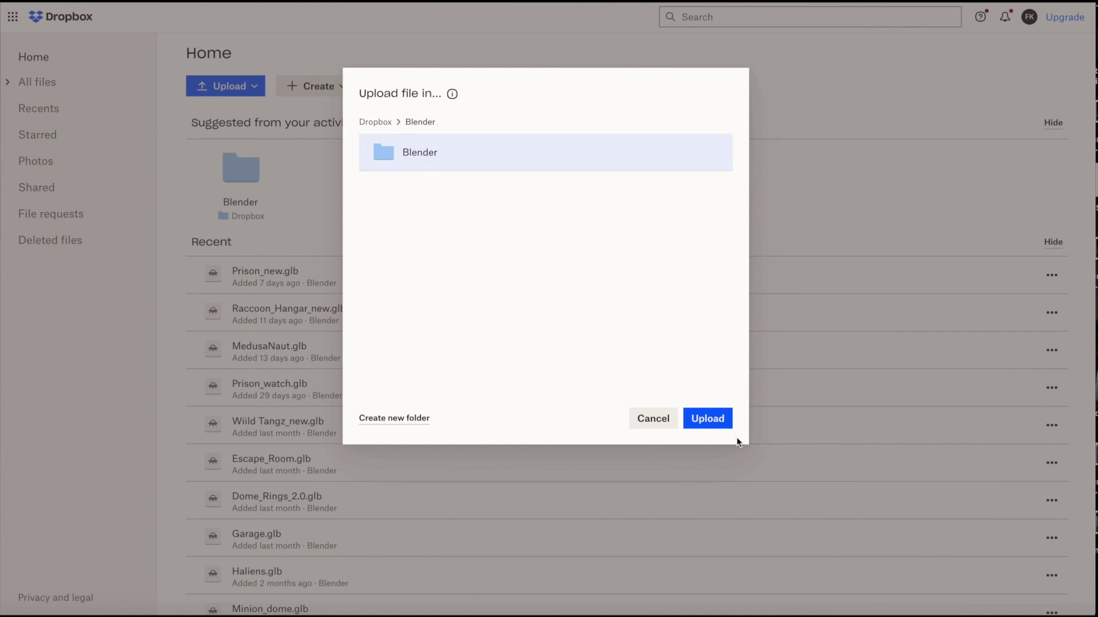
pyautogui.click(712, 418)
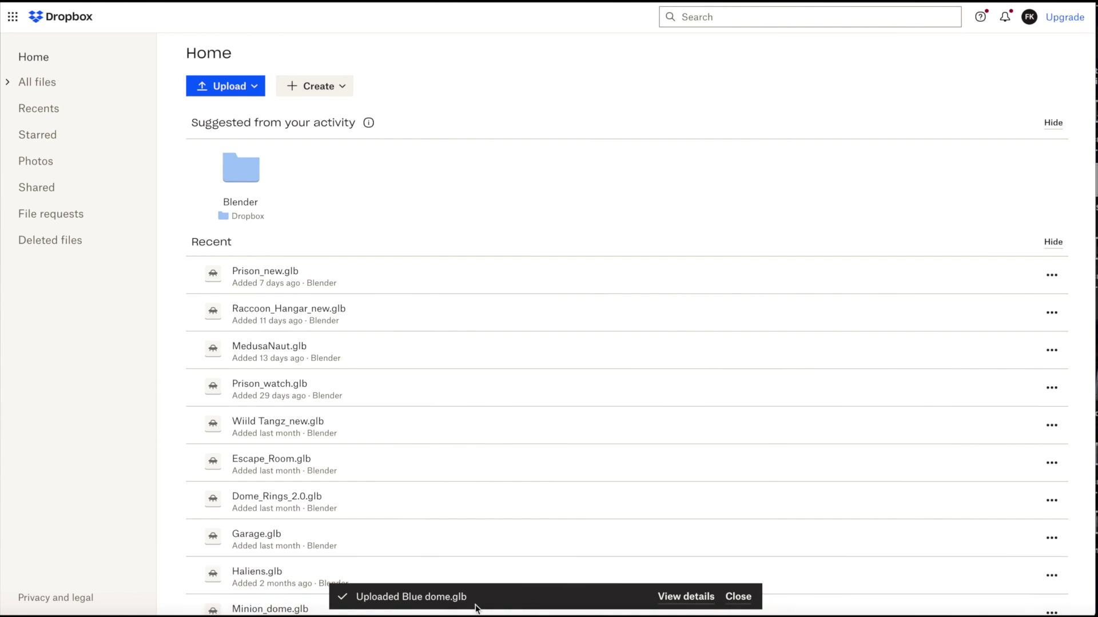
pyautogui.click(745, 600)
# Step: Open the Blender folder in Dropbox and copy the sharing link of Blue dome.glb
pyautogui.click(243, 172)
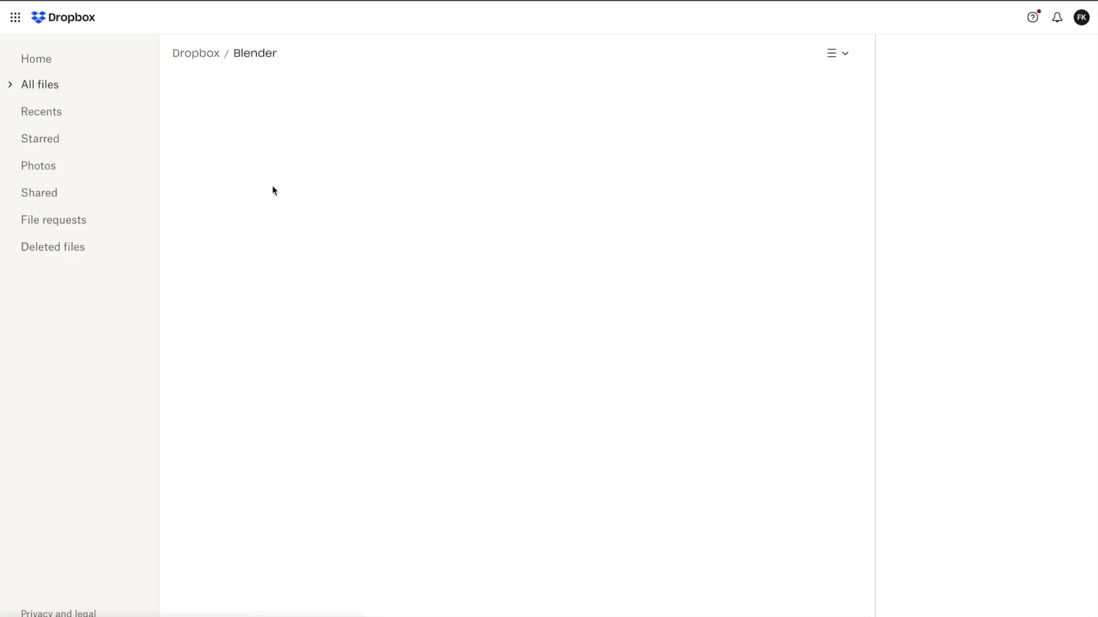
pyautogui.scroll(-1, 376, 386)
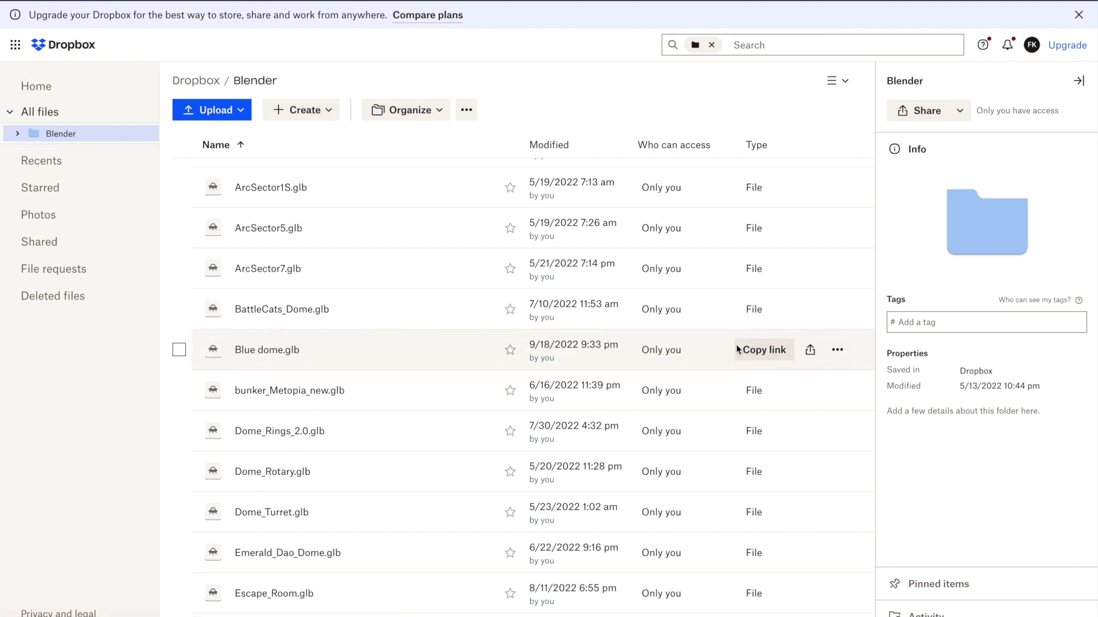
pyautogui.click(764, 351)
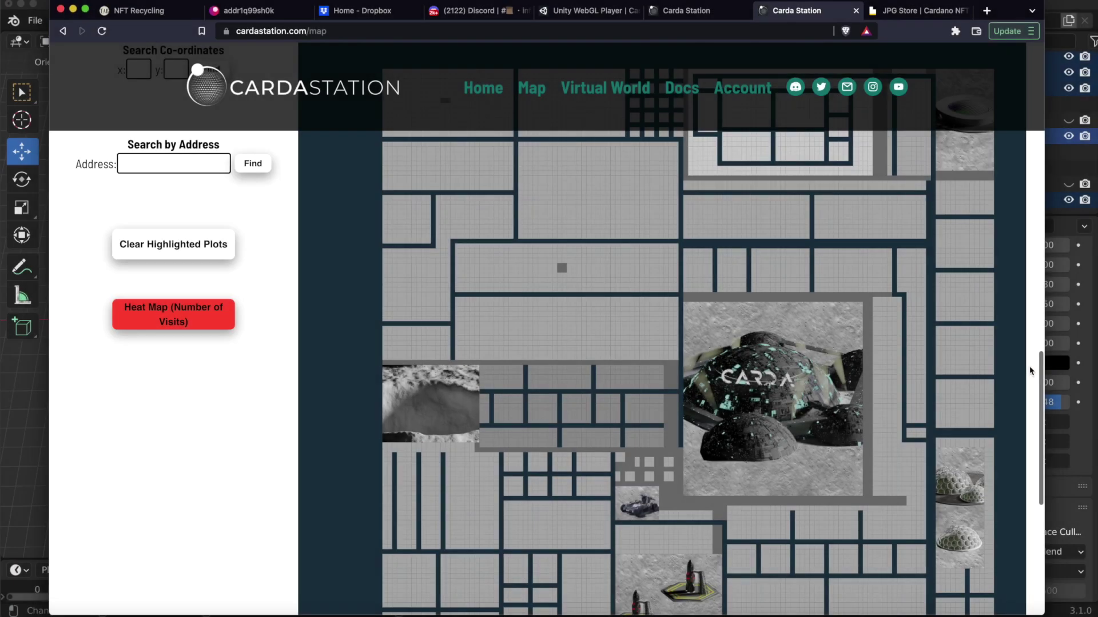
pyautogui.scroll(2, 1031, 371)
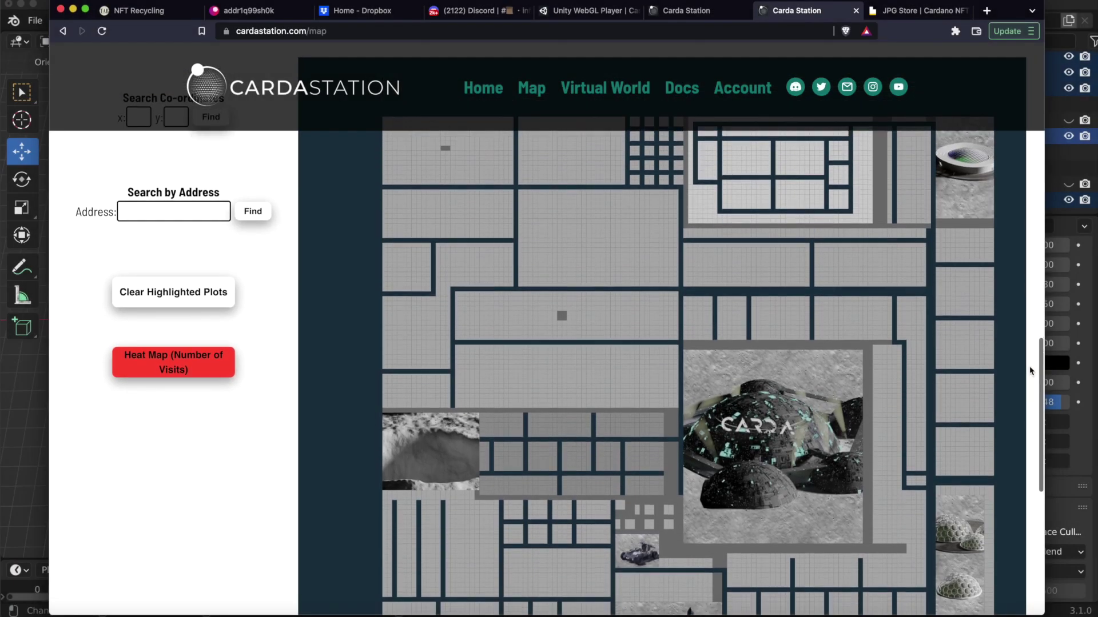
pyautogui.scroll(-3, 1031, 371)
pyautogui.scroll(2, 1030, 370)
pyautogui.scroll(-2, 1029, 368)
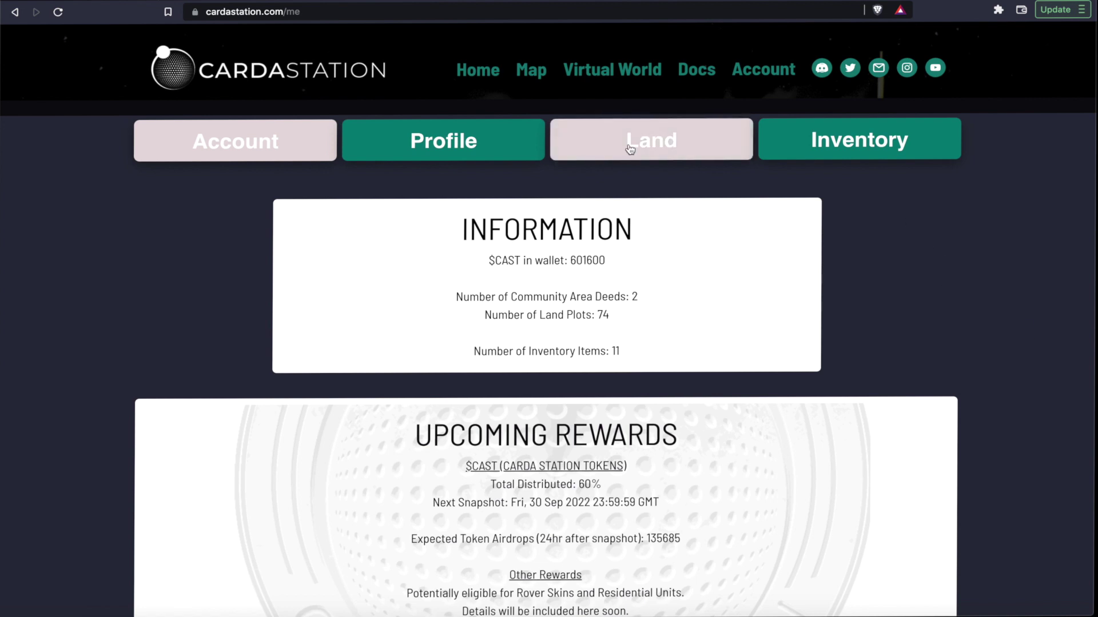
# Step: Open the management page of the single land parcel (59, -42) from the account's land list
pyautogui.click(655, 143)
pyautogui.scroll(-5, 955, 421)
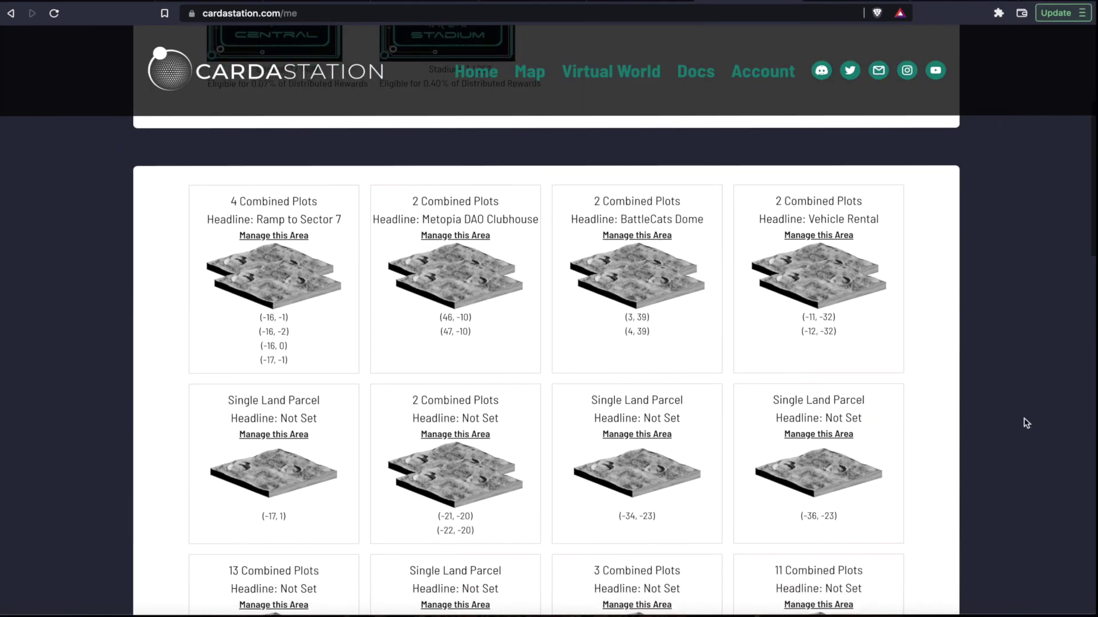
pyautogui.scroll(-2, 1026, 423)
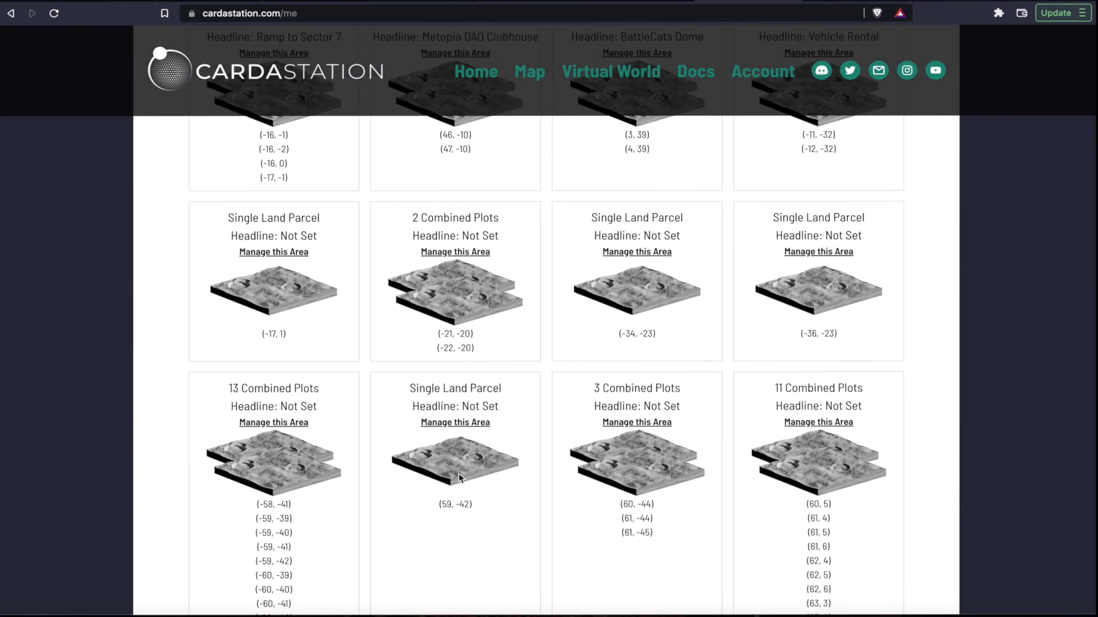
pyautogui.click(461, 485)
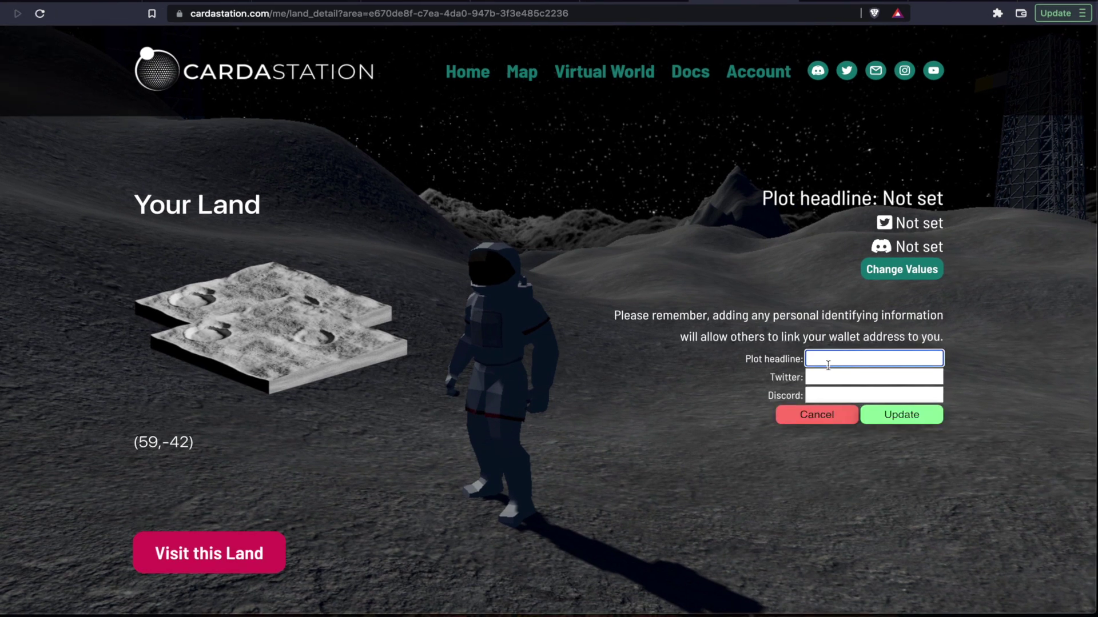
# Step: Set the plot headline to "Blue Dome" and save the update
pyautogui.write('Blue Dome')
pyautogui.click(896, 420)
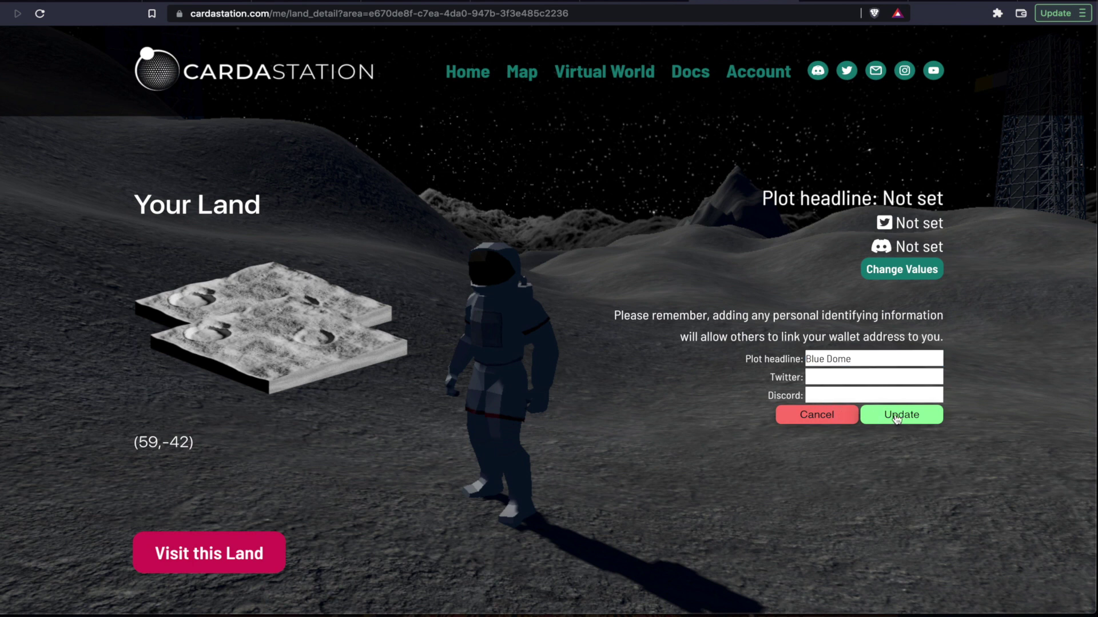
# Step: Show the Prebuilt Scenes category for building on this land and look over its options
pyautogui.scroll(-6, 669, 594)
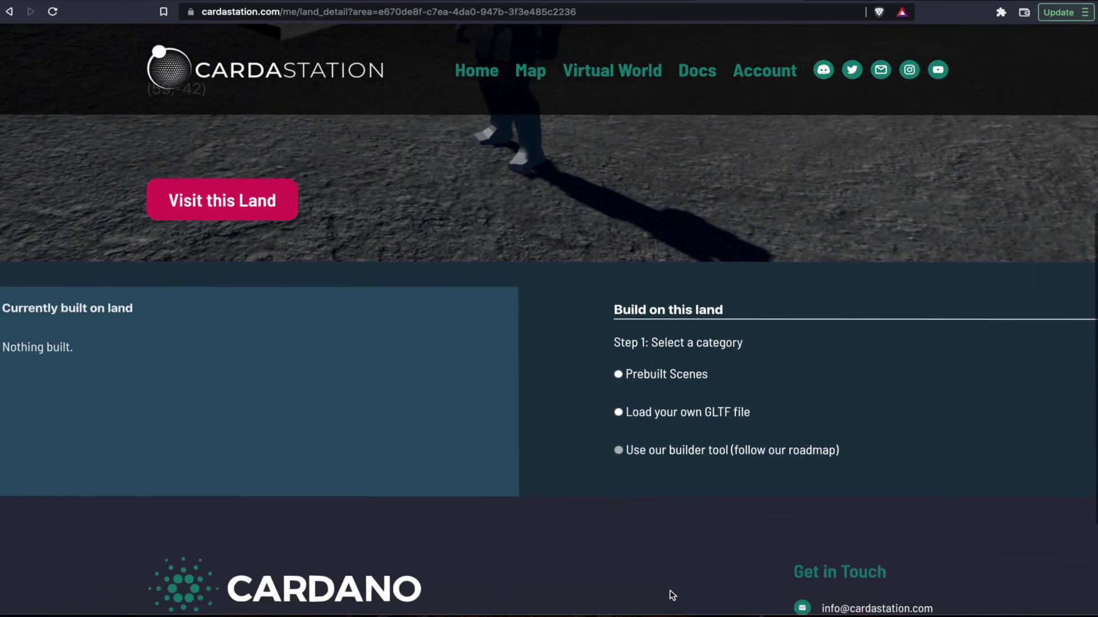
pyautogui.click(662, 377)
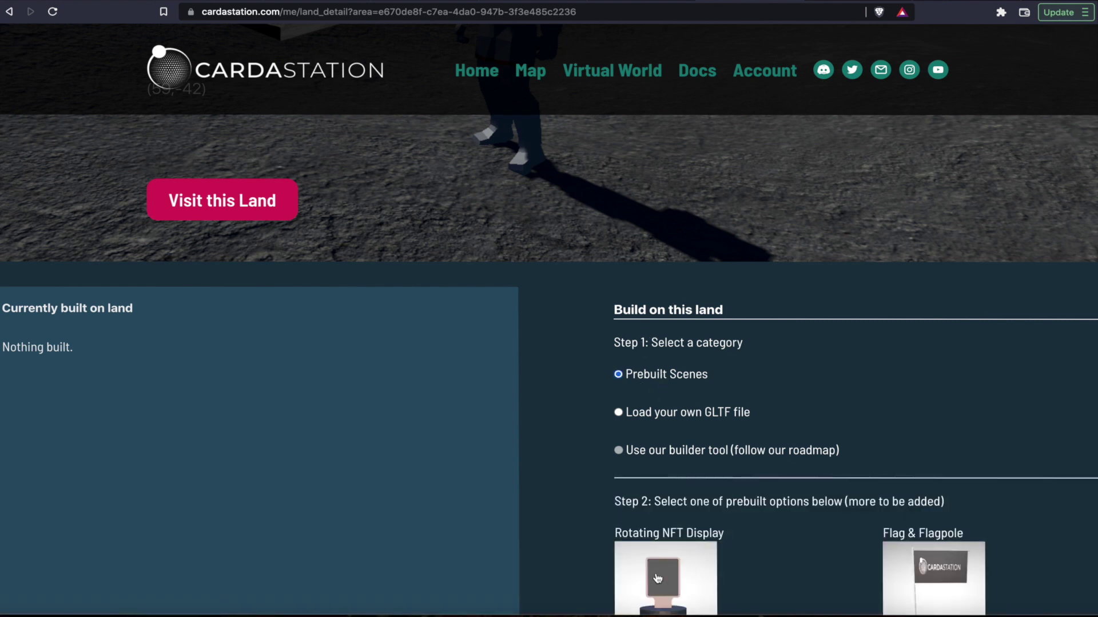
pyautogui.scroll(-2, 832, 561)
pyautogui.scroll(2, 832, 562)
pyautogui.scroll(1, 833, 561)
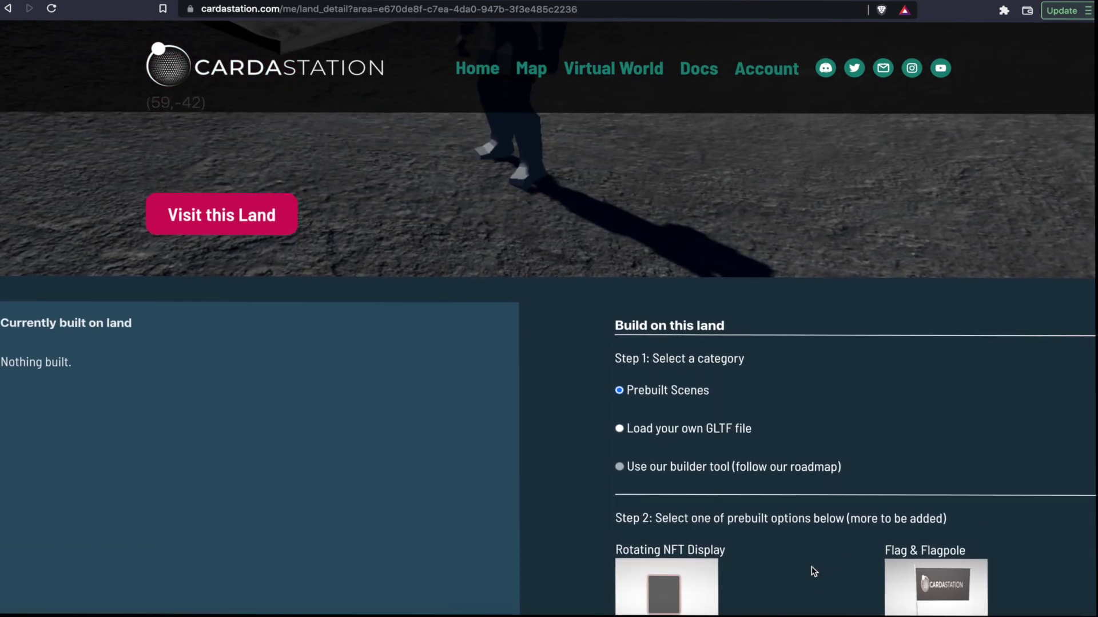
pyautogui.scroll(-2, 813, 572)
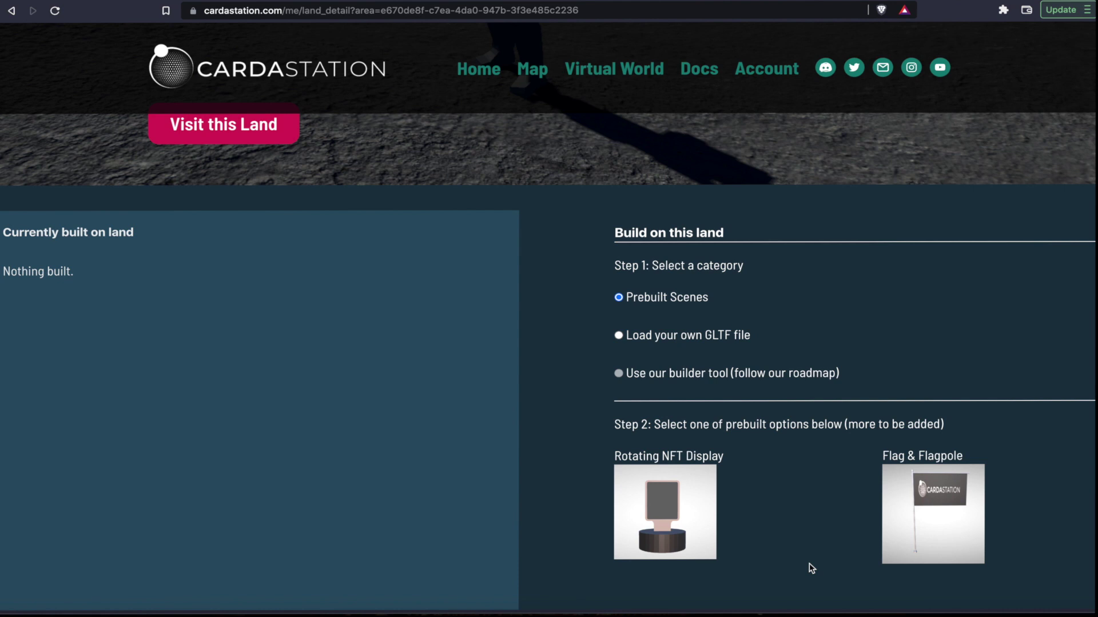
pyautogui.scroll(-2, 810, 547)
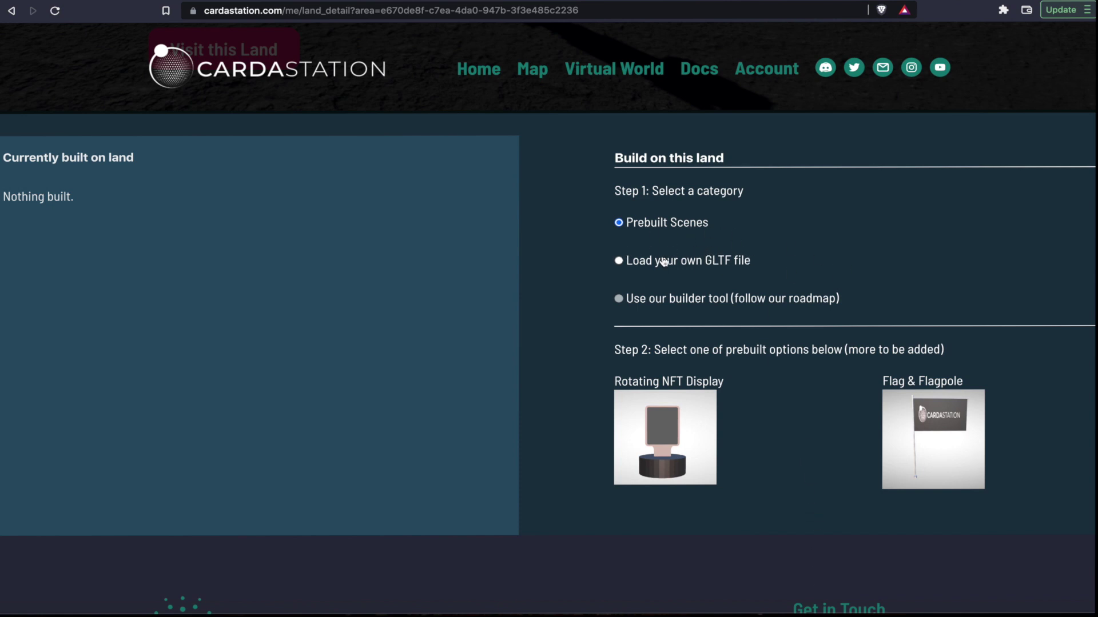
# Step: Choose to load your own GLTF file, enter the copied Dropbox link of Blue dome.glb as its URL and submit it
pyautogui.click(687, 262)
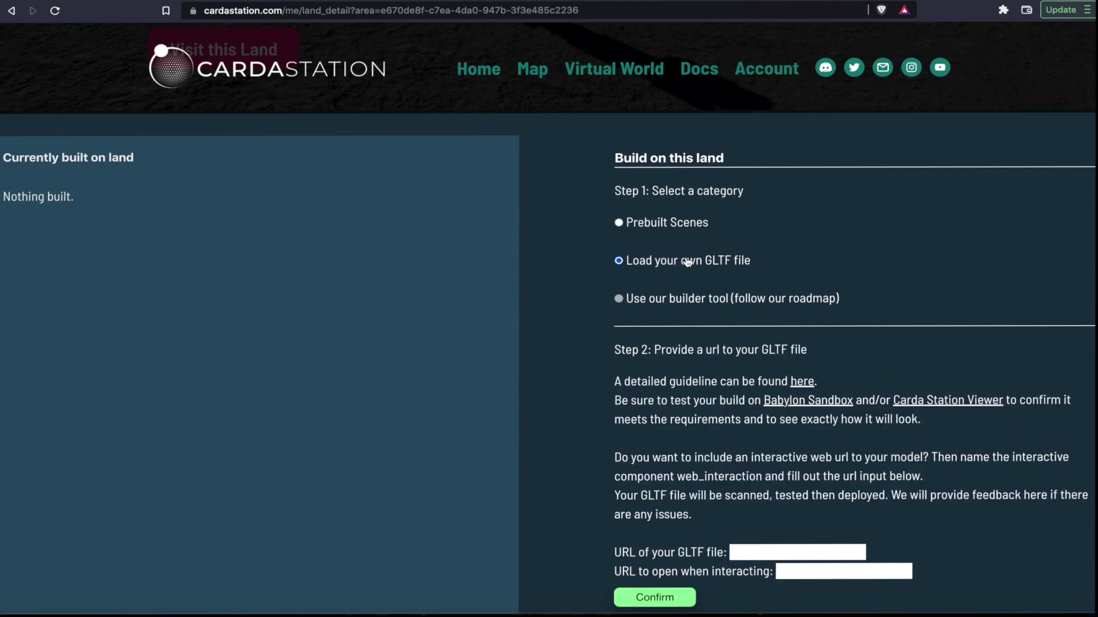
pyautogui.scroll(-3, 617, 423)
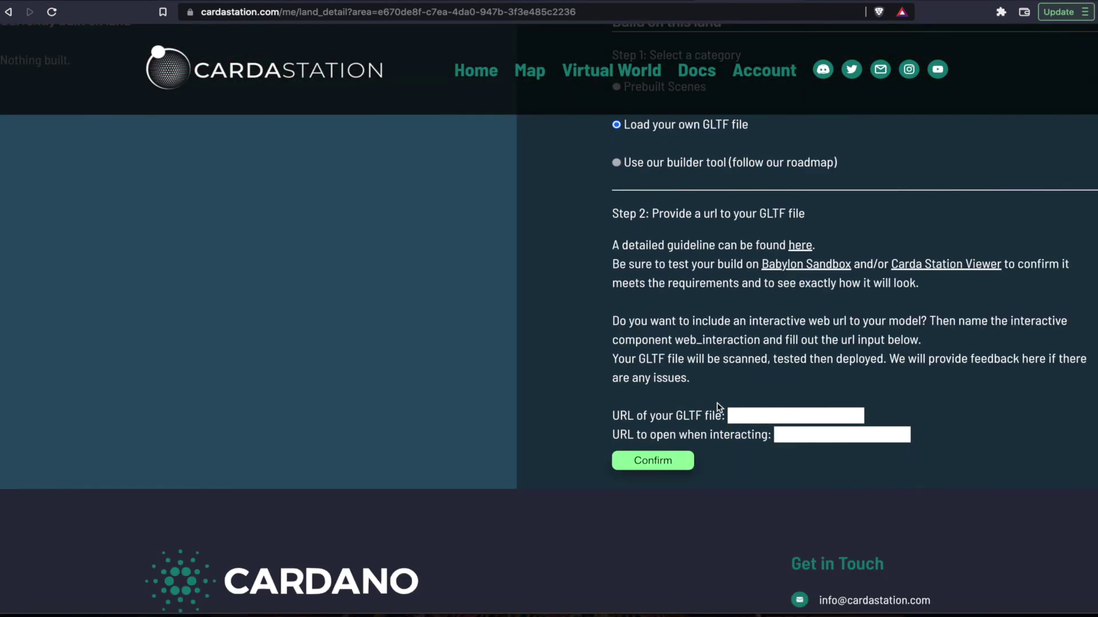
pyautogui.rightClick(759, 415)
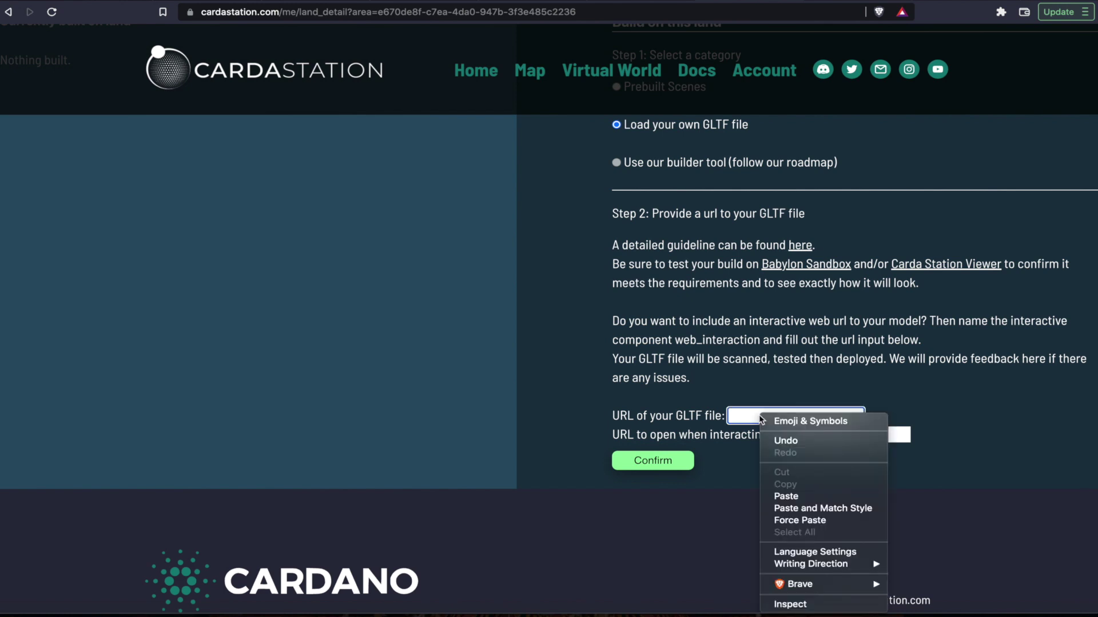
pyautogui.click(805, 497)
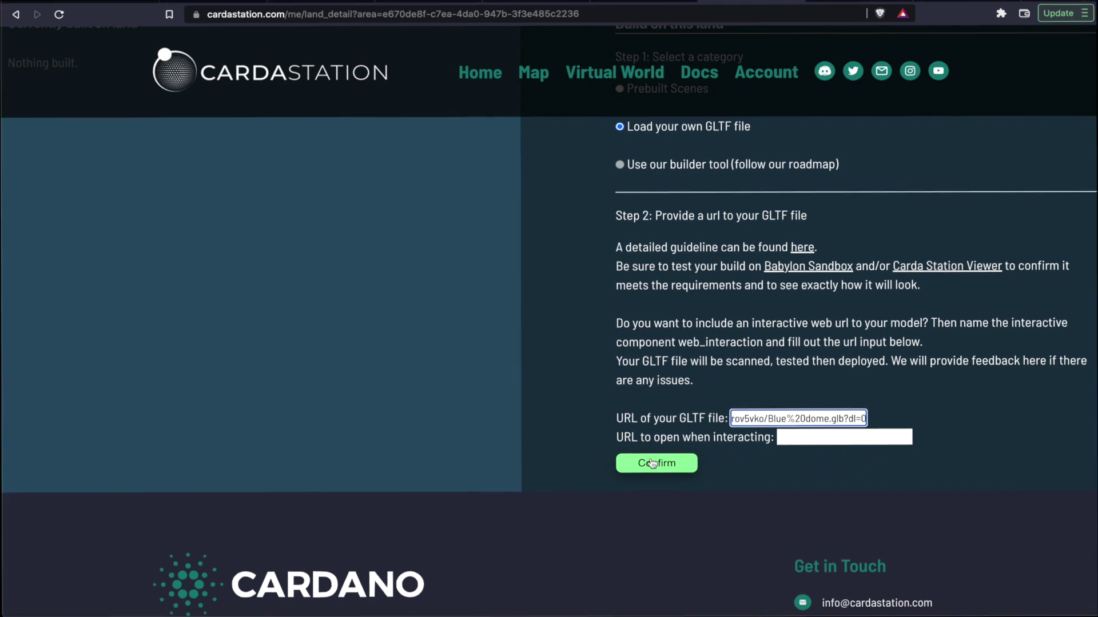
pyautogui.click(653, 464)
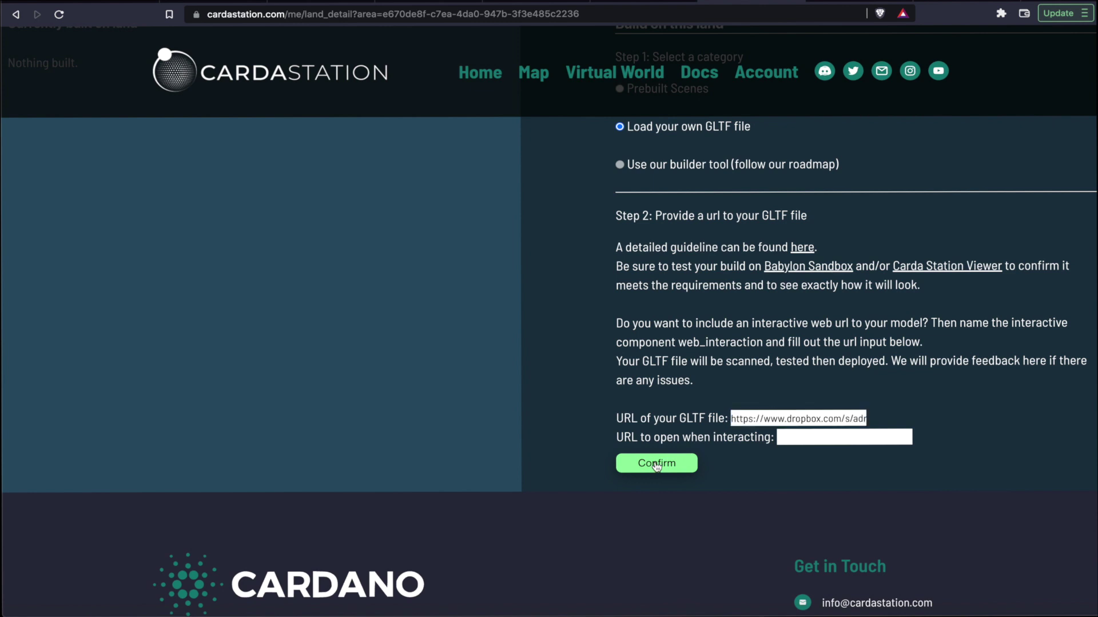
# Step: Reopen the Blue Dome parcel (59, -42) from the account's land list and check the status of the submitted build
pyautogui.scroll(-3, 926, 469)
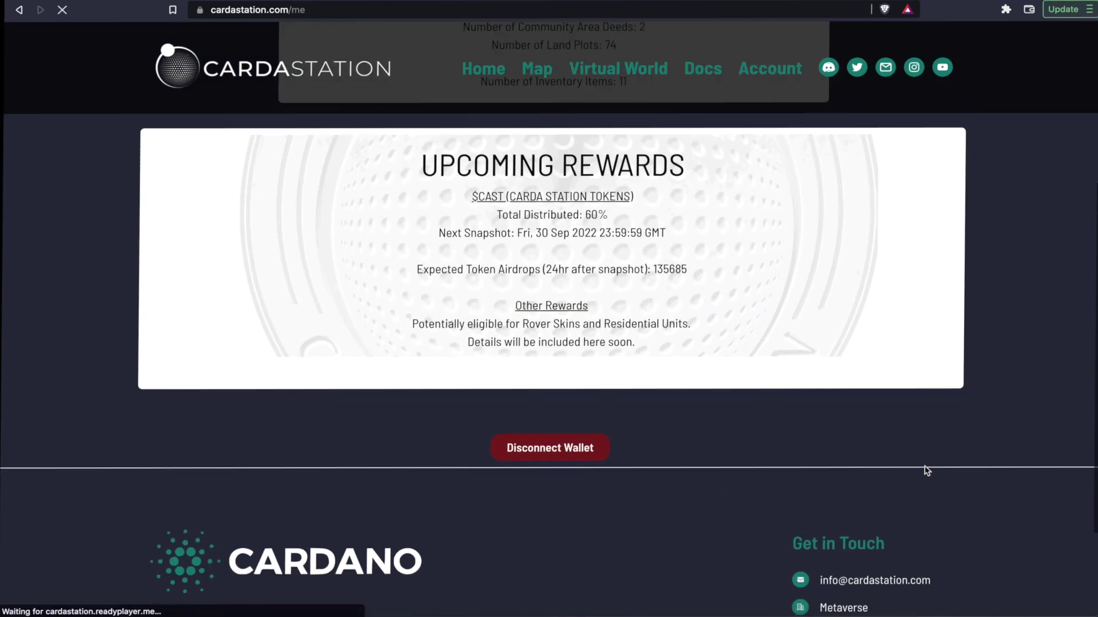
pyautogui.scroll(6, 926, 469)
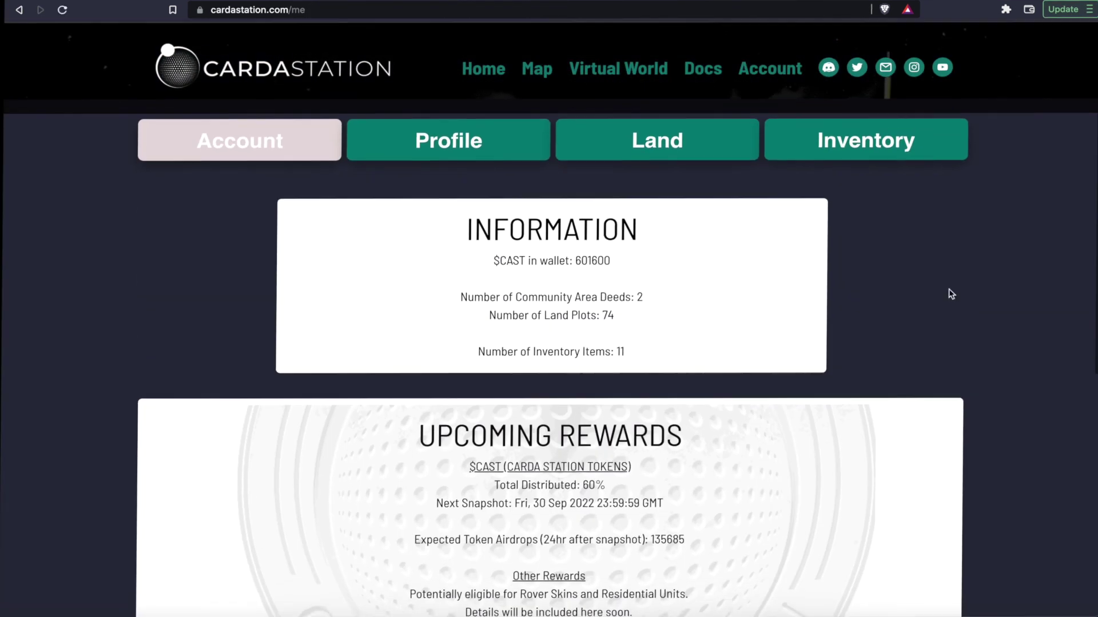
pyautogui.click(693, 139)
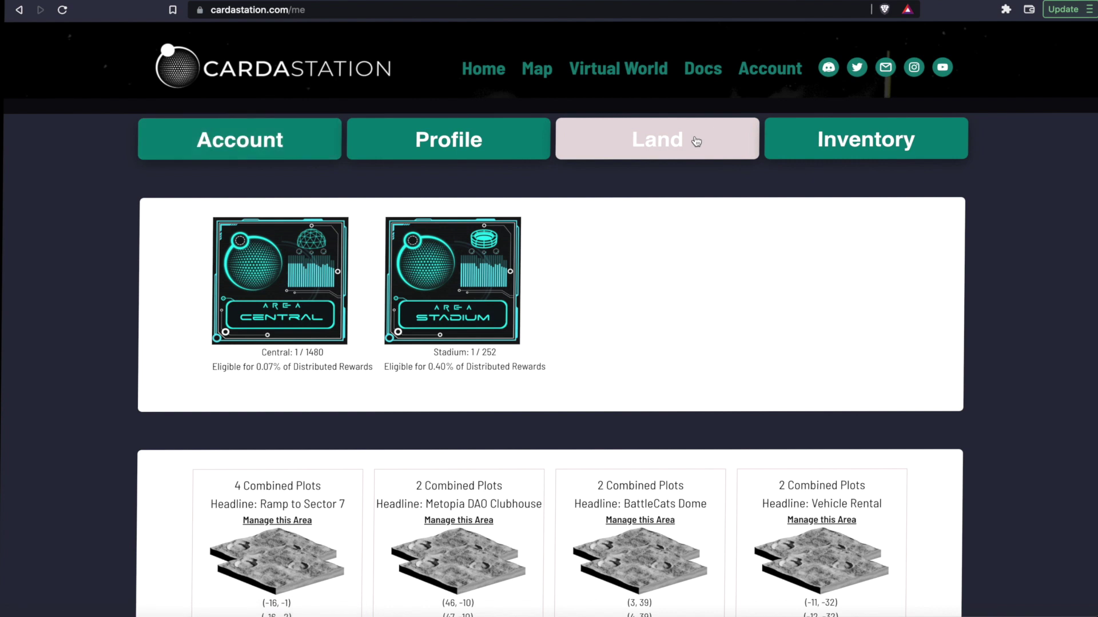
pyautogui.scroll(-7, 958, 380)
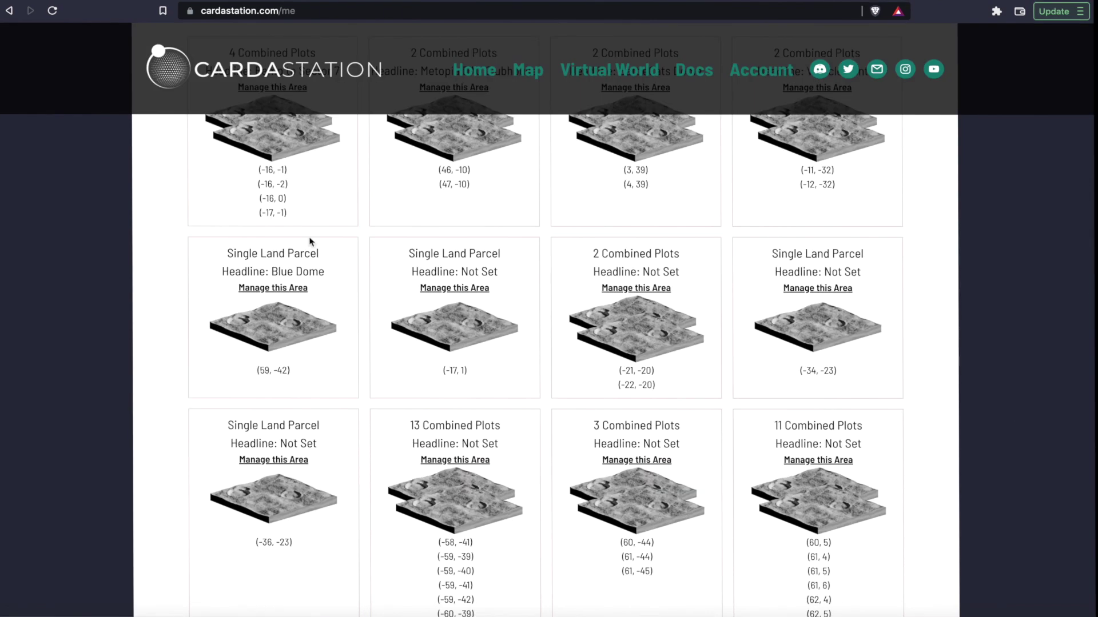
pyautogui.click(266, 288)
pyautogui.scroll(-6, 592, 509)
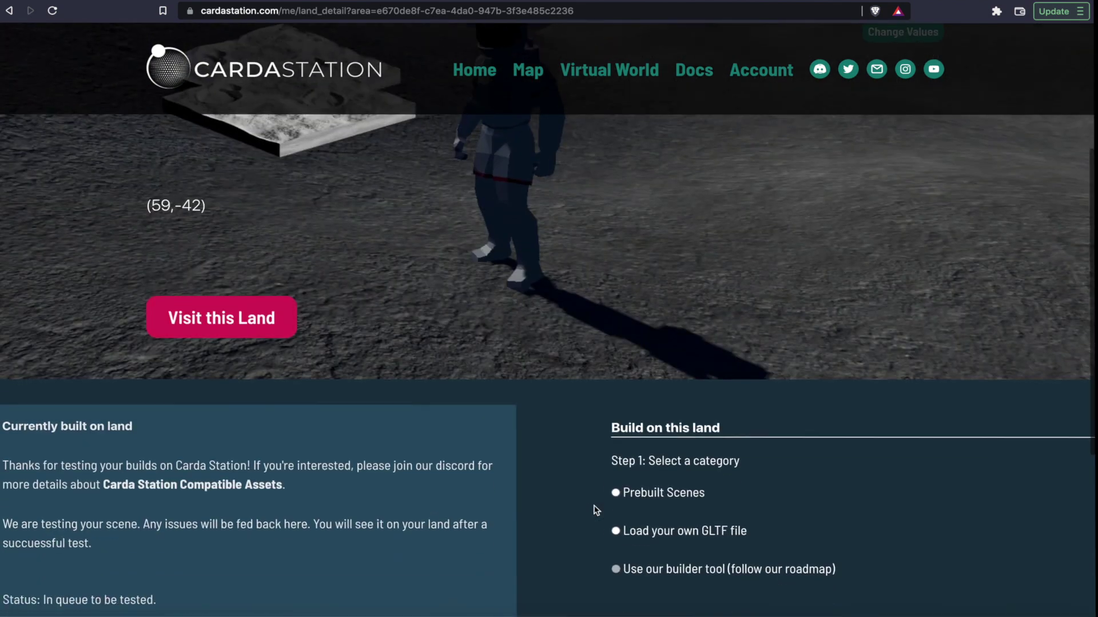
pyautogui.scroll(-1, 597, 511)
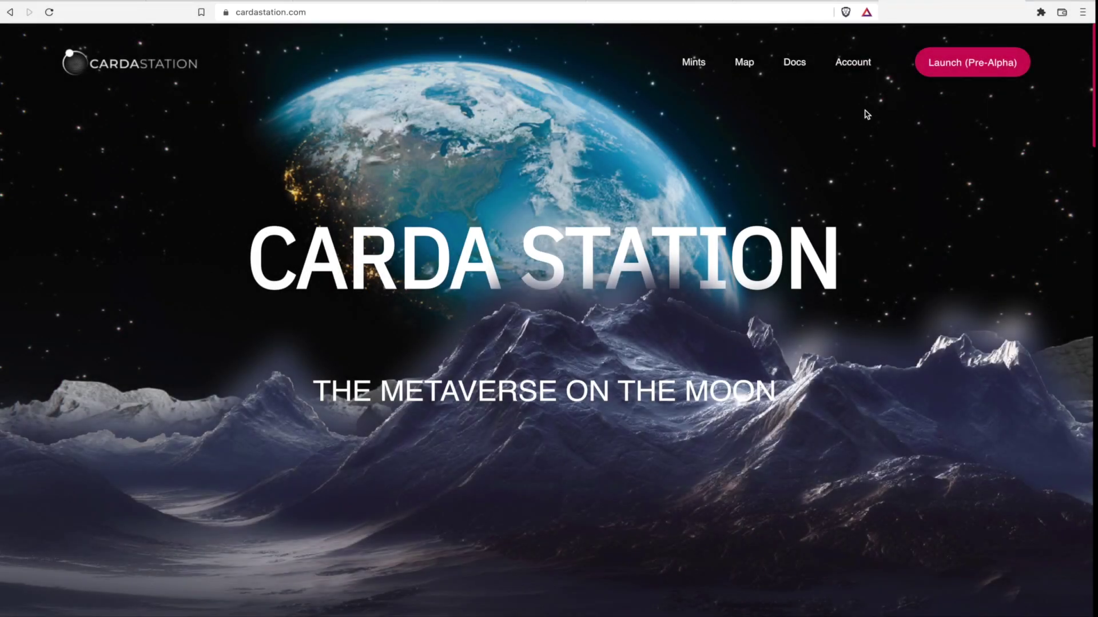
# Step: Return to the Blue Dome land page through the account and check what is currently built on the plot
pyautogui.click(861, 64)
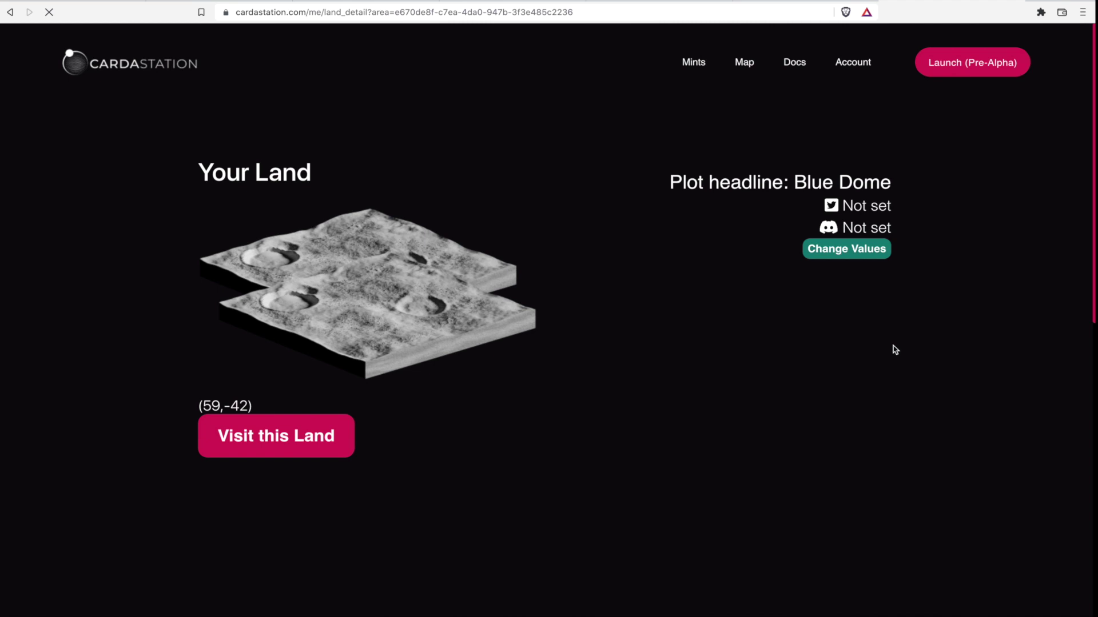
pyautogui.scroll(-7, 704, 480)
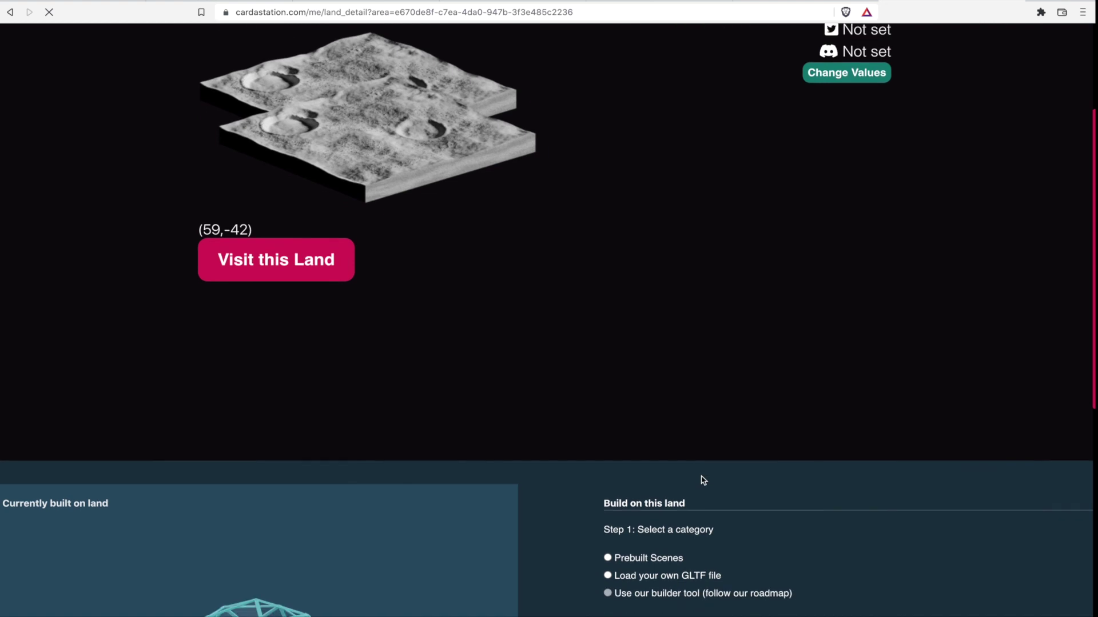
pyautogui.scroll(7, 704, 478)
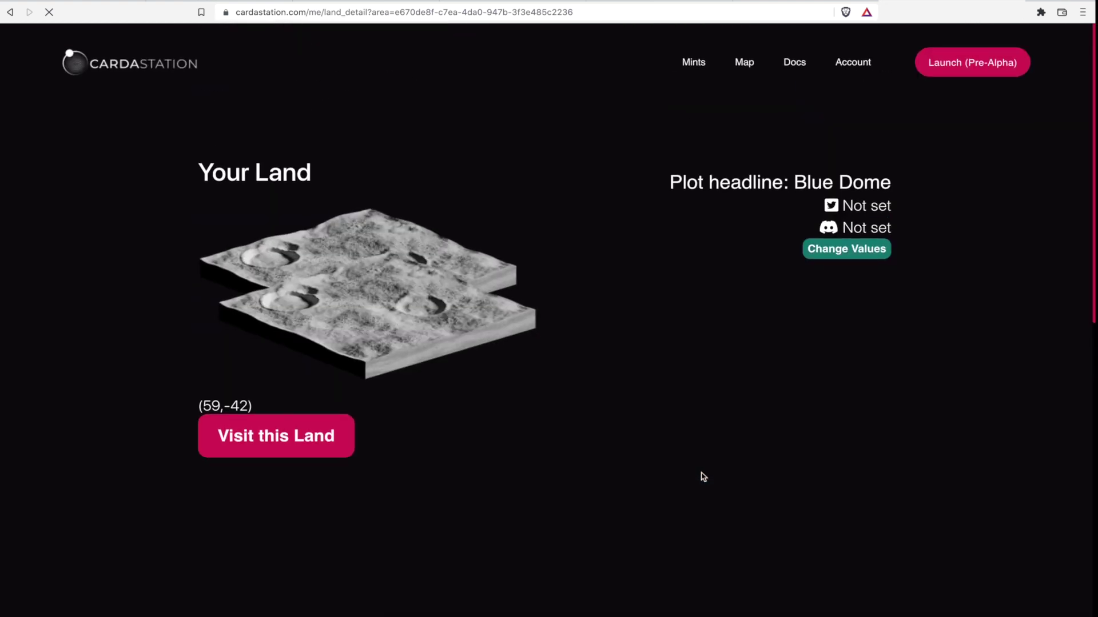
pyautogui.scroll(-3, 703, 477)
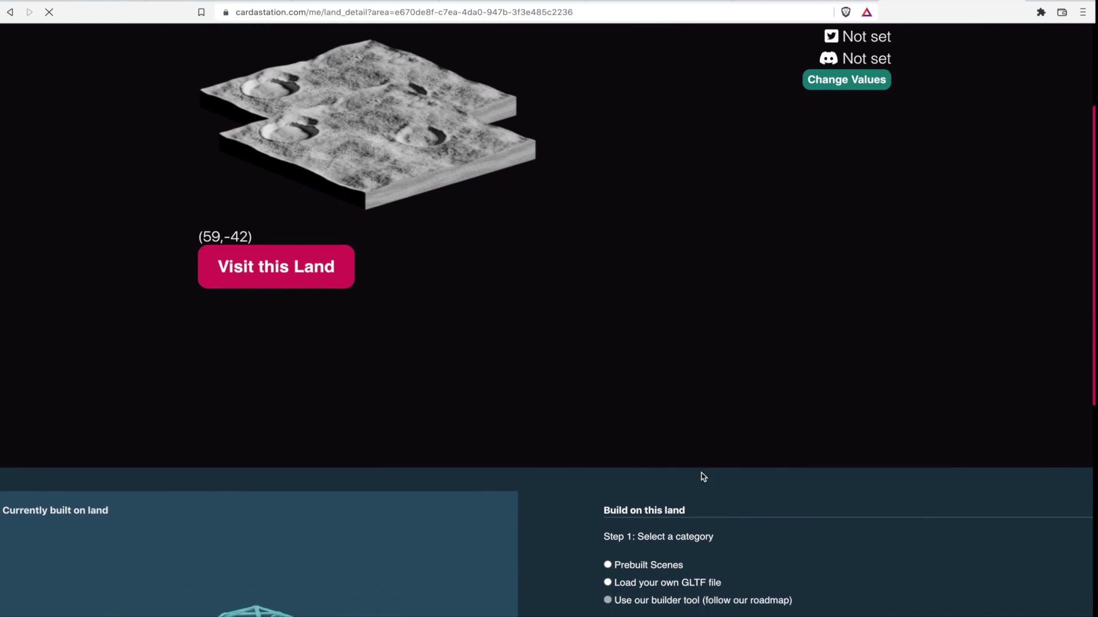
# Step: Inspect the 3D preview of the dome currently built on the Blue Dome land up close
pyautogui.scroll(-4, 703, 477)
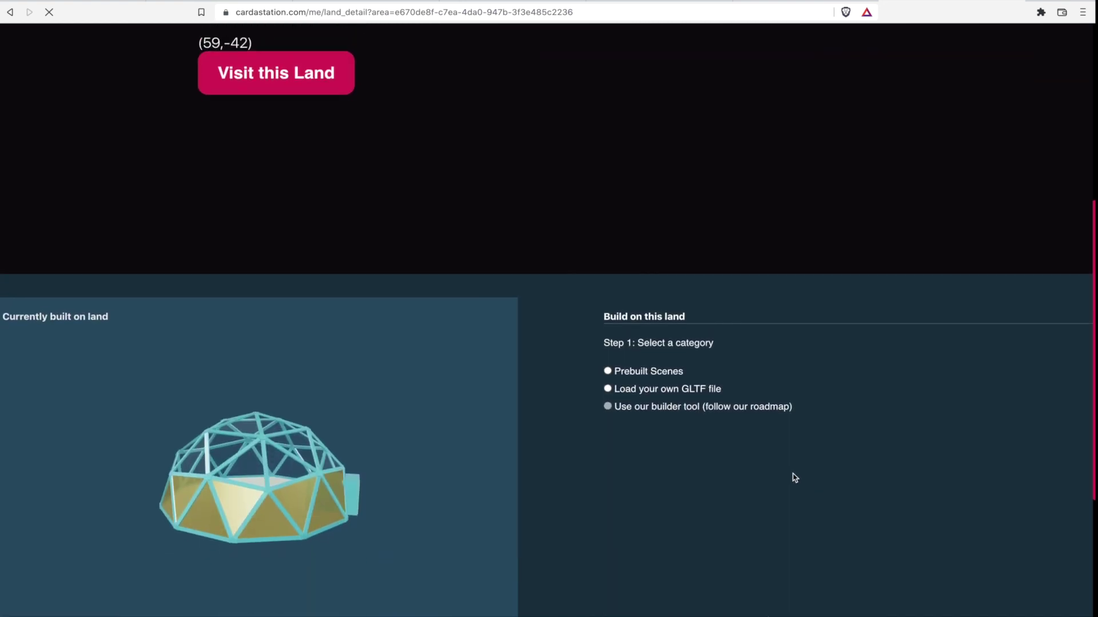
pyautogui.scroll(-2, 792, 478)
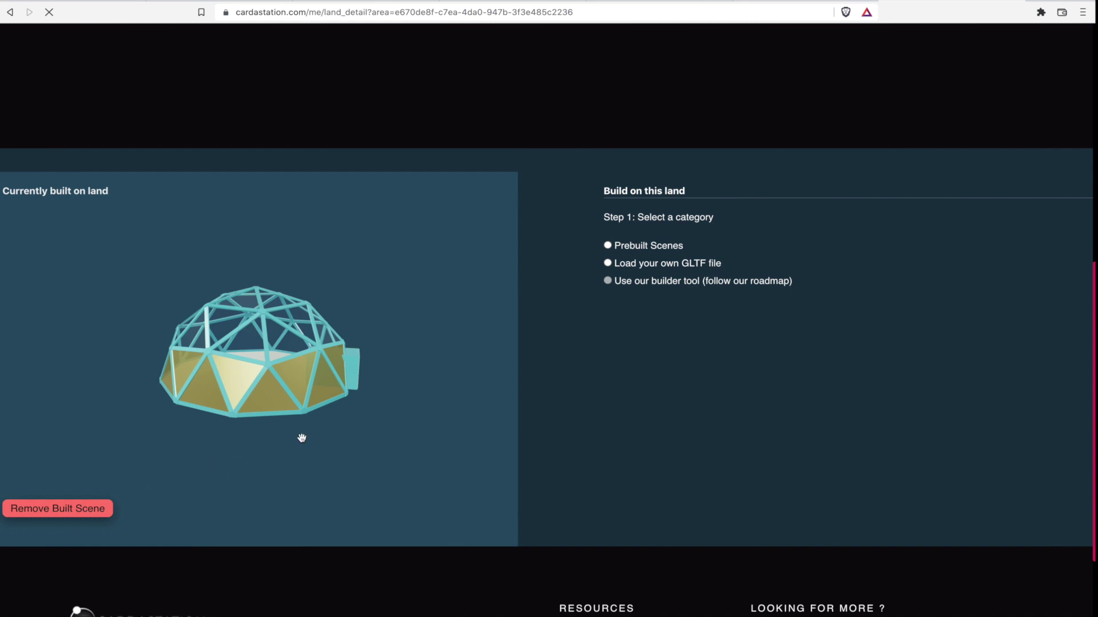
pyautogui.scroll(1, 302, 438)
pyautogui.scroll(5, 302, 438)
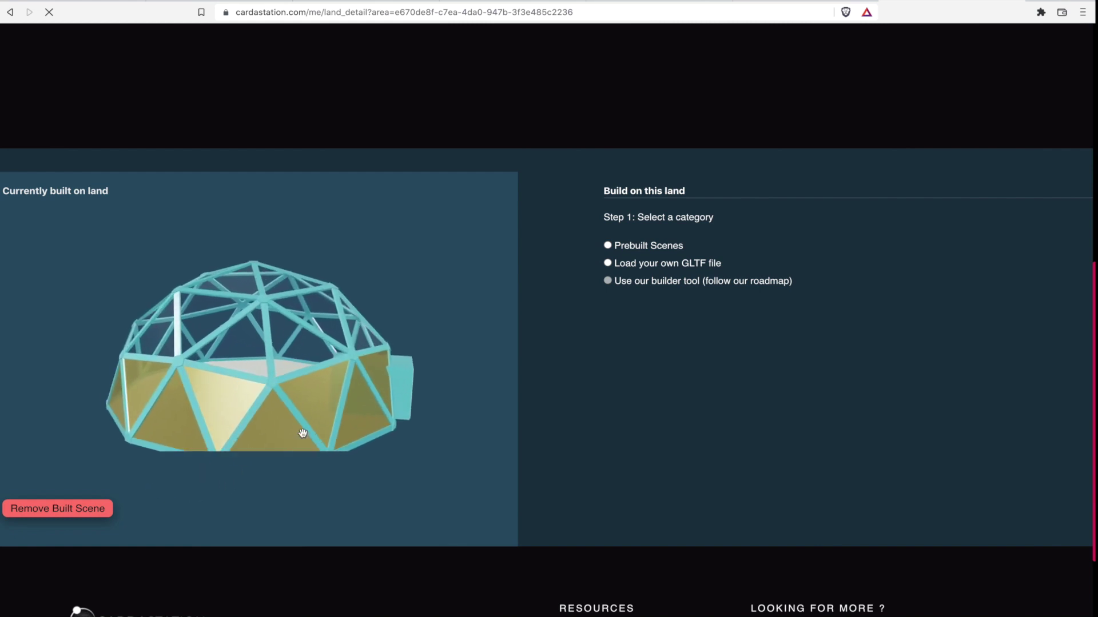
pyautogui.scroll(-5, 302, 434)
pyautogui.scroll(-1, 303, 434)
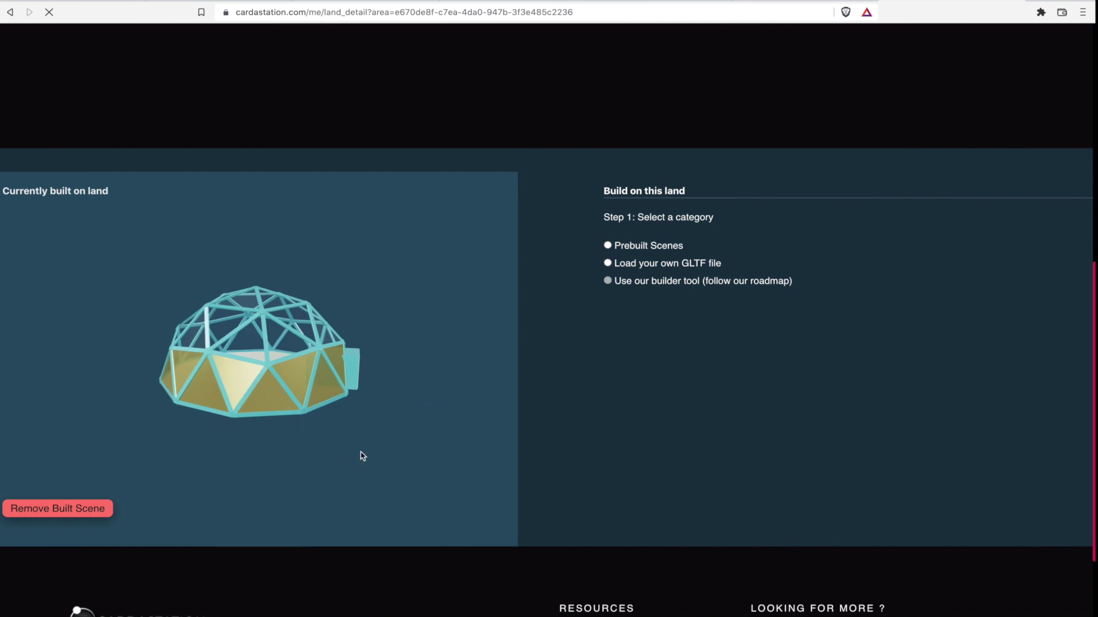
# Step: Visit the Blue Dome land at (59,-42) in the Carda Station world
pyautogui.scroll(7, 640, 412)
pyautogui.scroll(2, 641, 412)
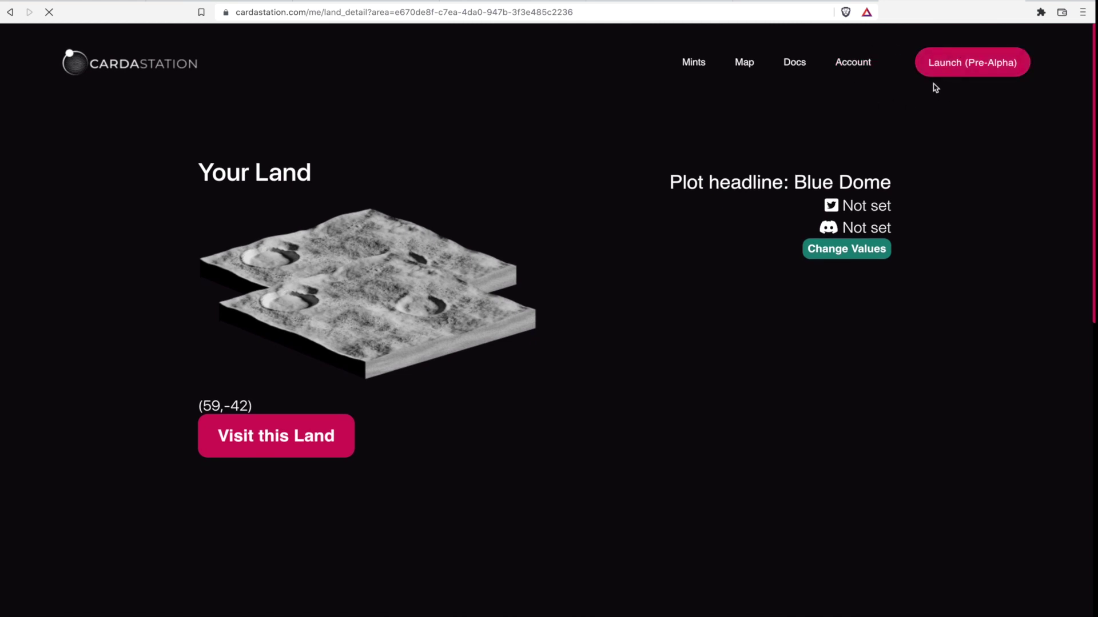
pyautogui.click(255, 446)
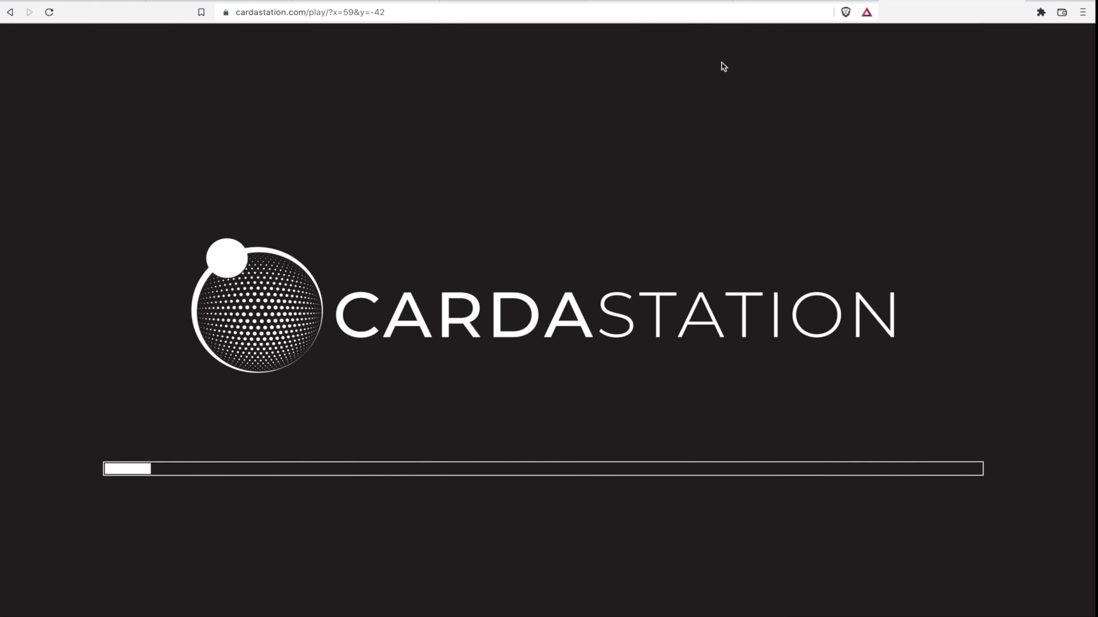
# Step: Switch to the open Vehicles Pack PDF and read its cover, content page and vehicles overview
pyautogui.moveTo(639, 1)
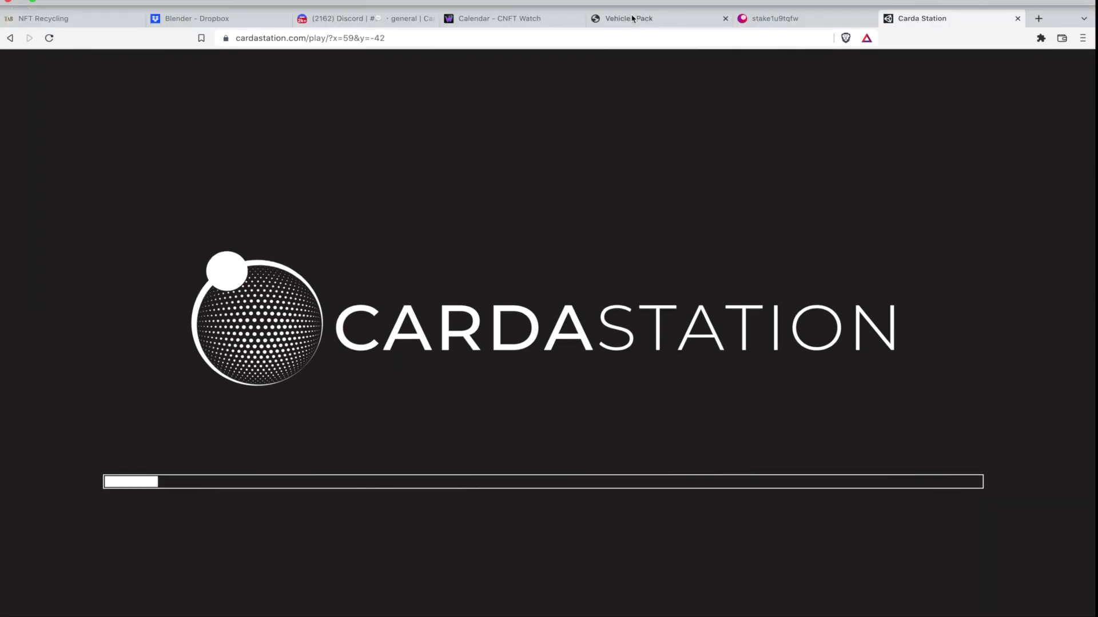
pyautogui.click(633, 18)
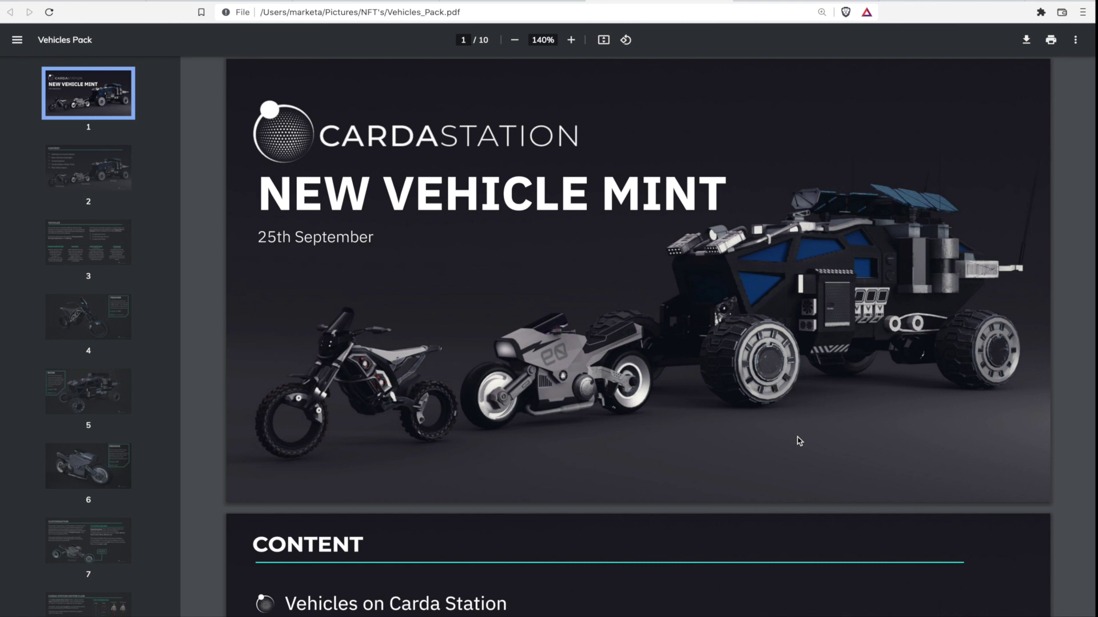
pyautogui.scroll(-2, 799, 441)
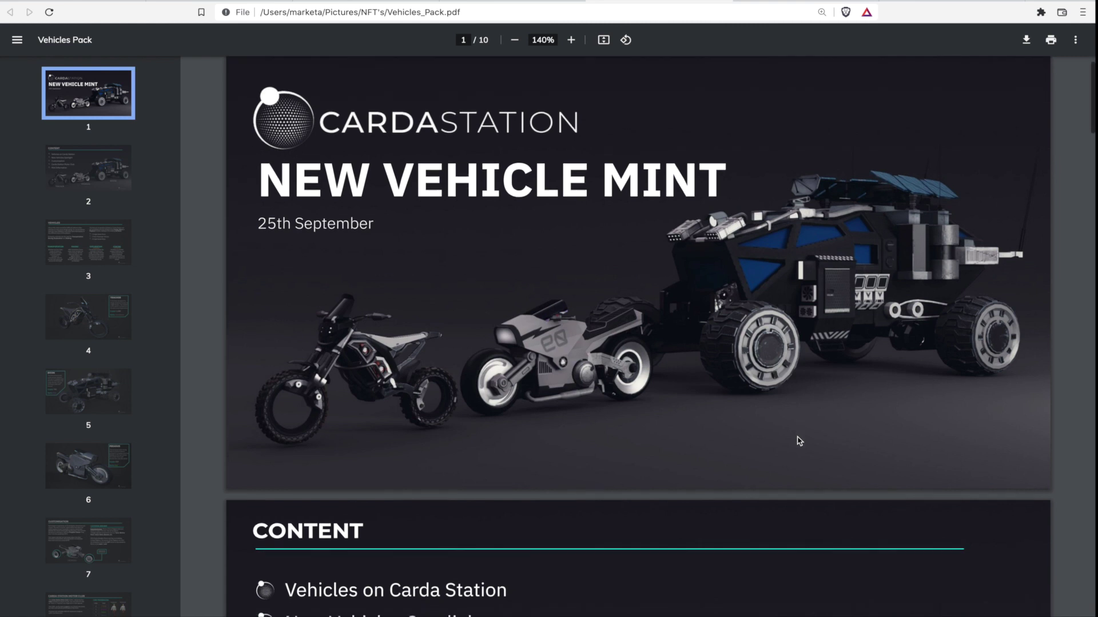
pyautogui.scroll(-7, 799, 441)
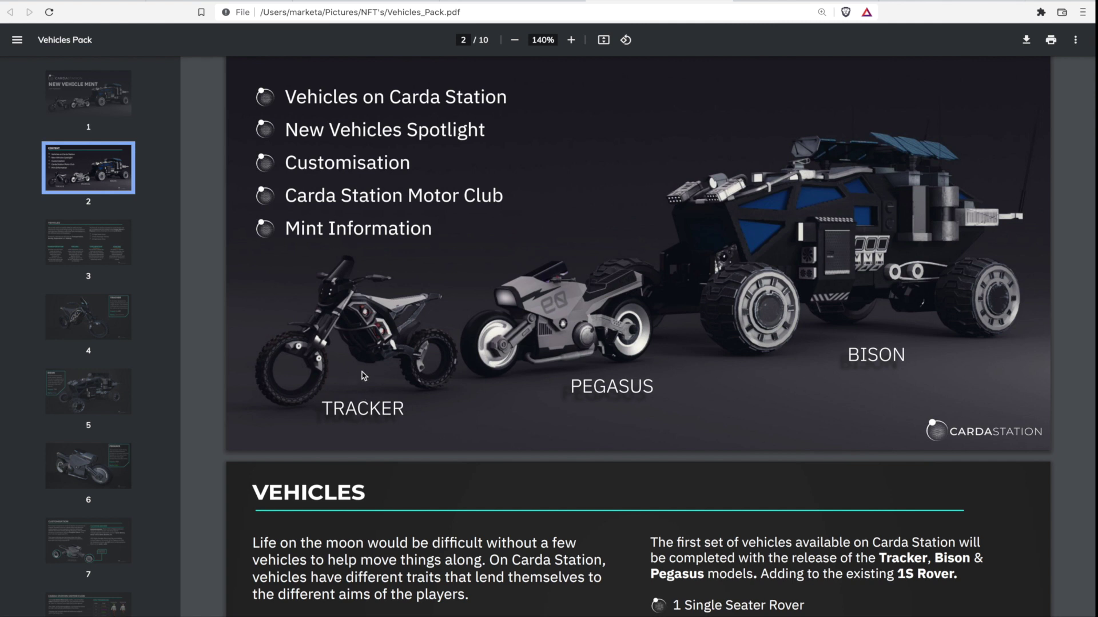
pyautogui.scroll(-1, 362, 375)
pyautogui.scroll(2, 361, 376)
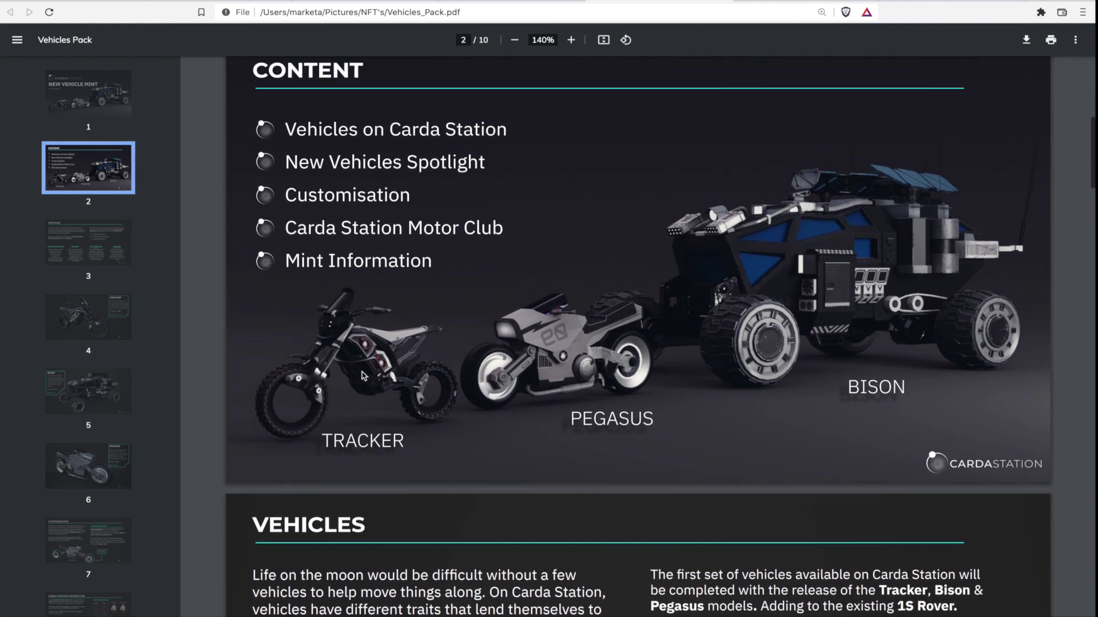
pyautogui.scroll(-1, 362, 376)
pyautogui.scroll(-4, 362, 376)
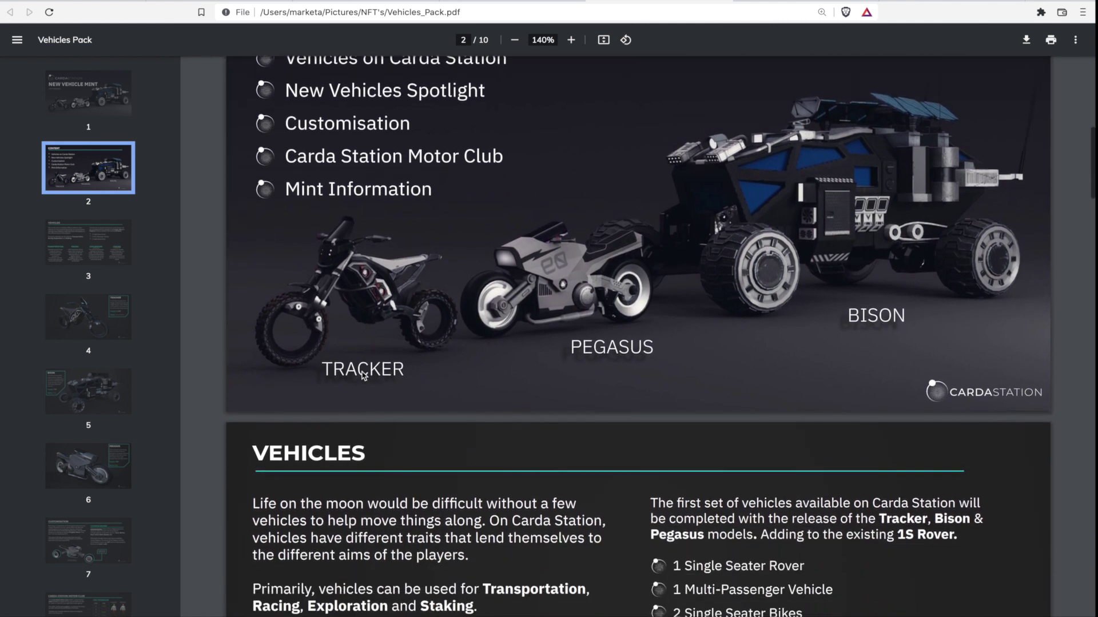
pyautogui.scroll(-3, 362, 375)
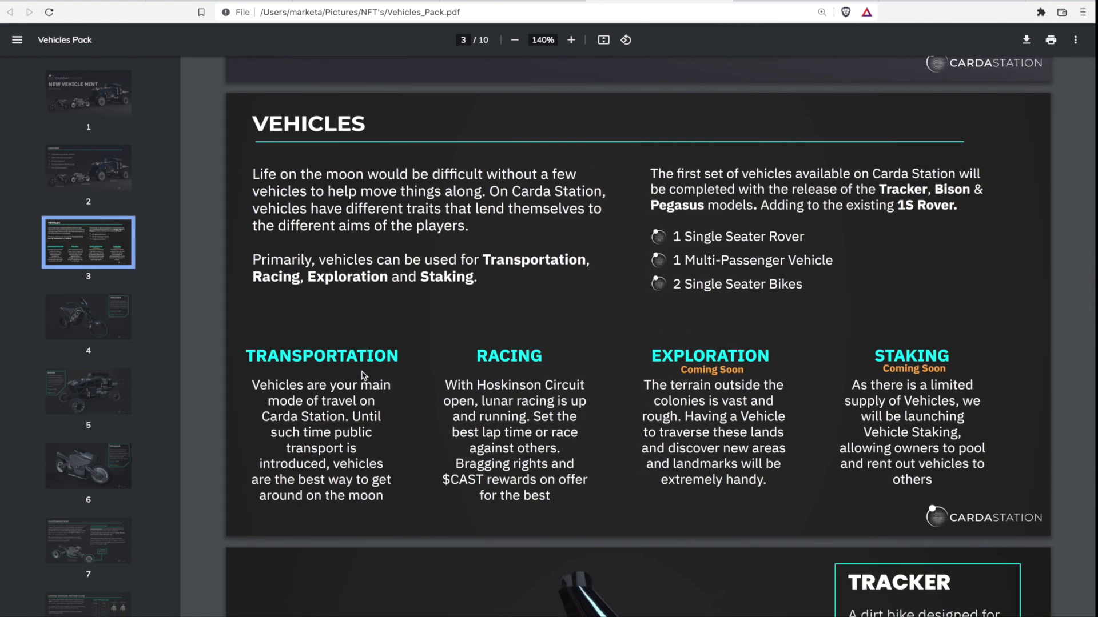
# Step: Review the Tracker, Bison and Pegasus pages of the PDF for each vehicle's description, supply and rarity
pyautogui.scroll(-2, 362, 376)
pyautogui.scroll(-6, 361, 376)
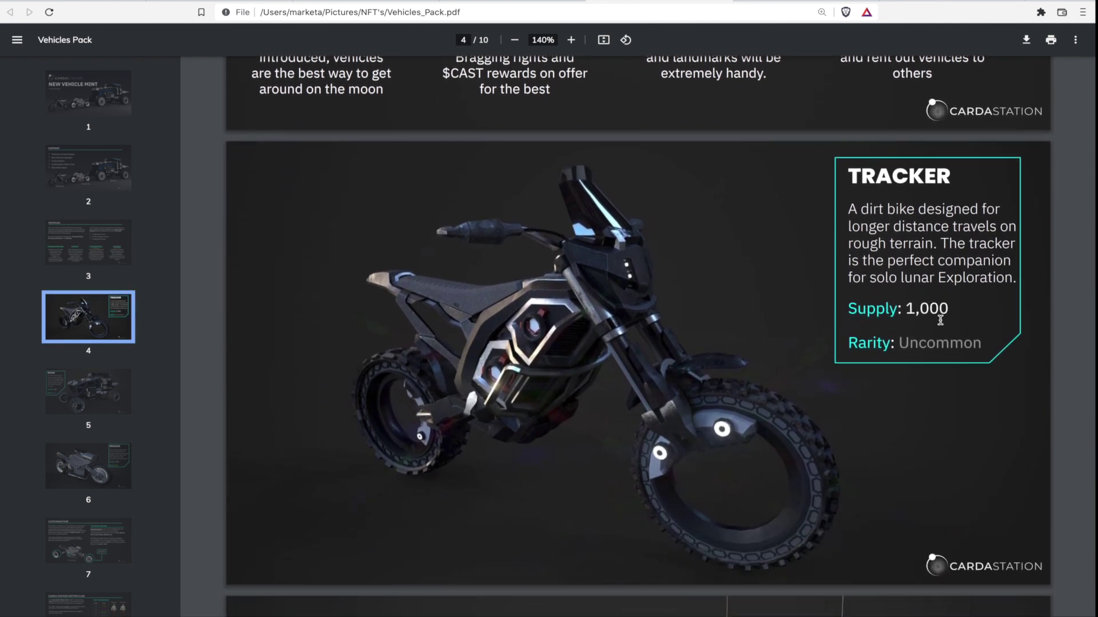
pyautogui.scroll(-3, 752, 434)
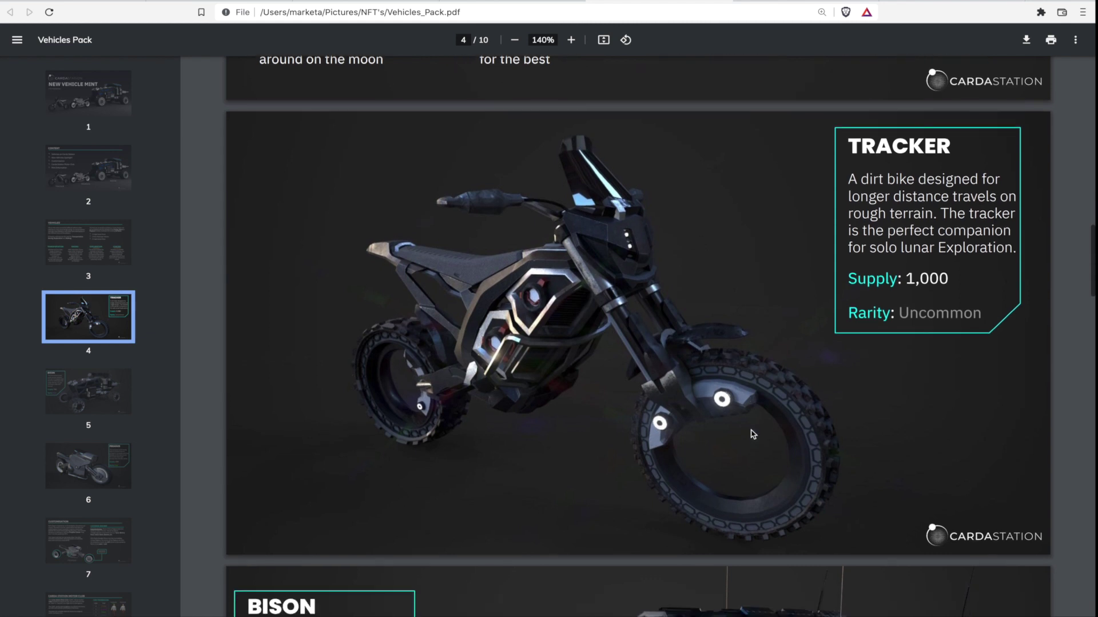
pyautogui.scroll(-4, 752, 435)
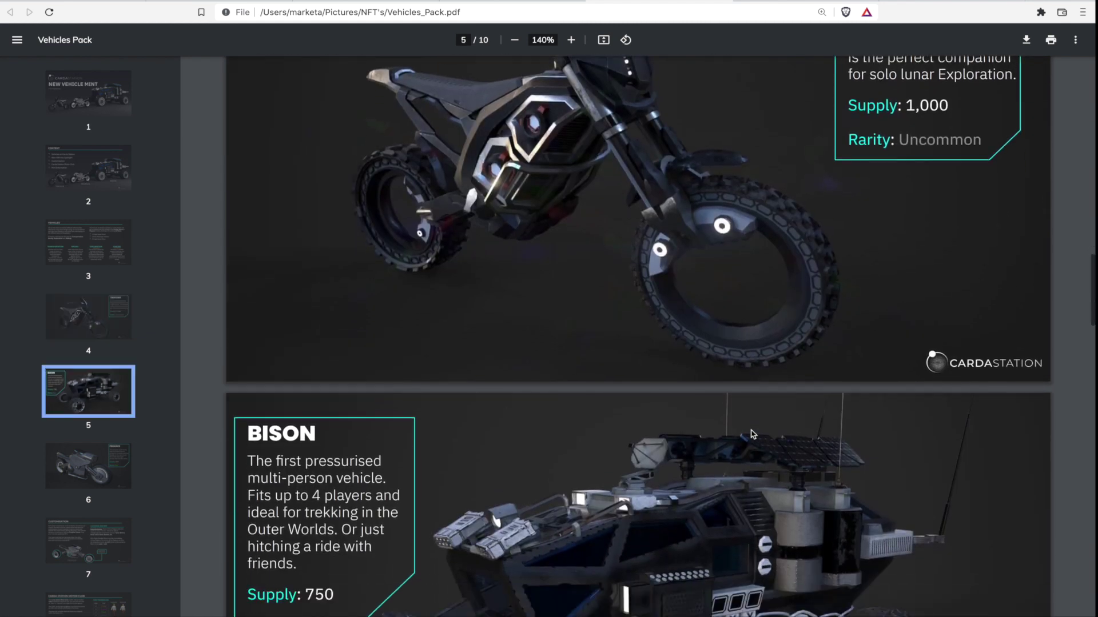
pyautogui.scroll(-1, 750, 432)
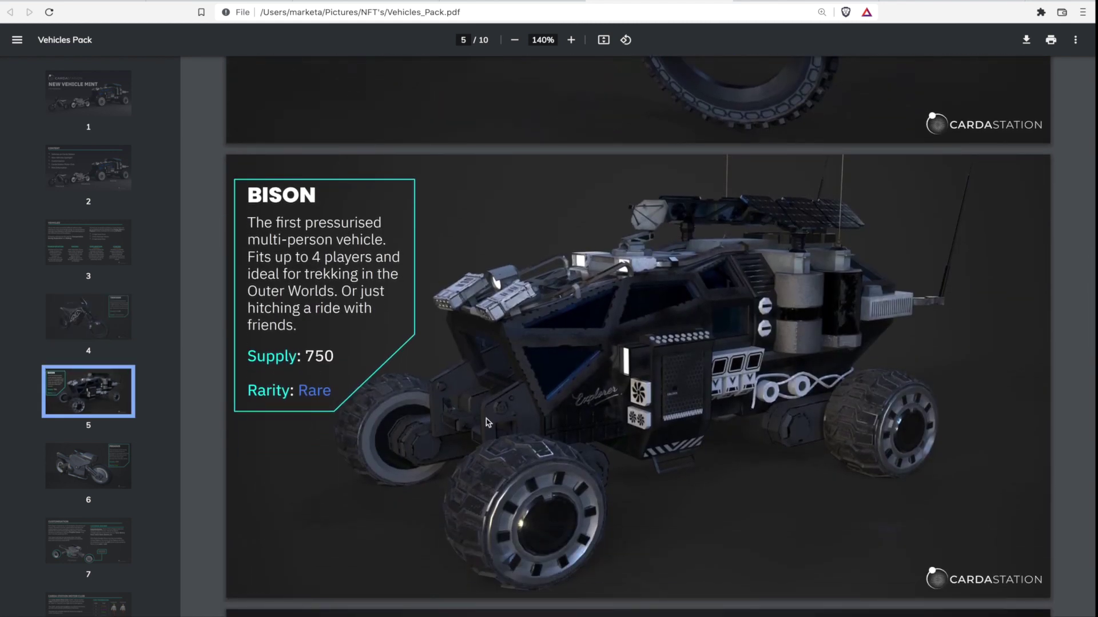
pyautogui.scroll(-2, 591, 424)
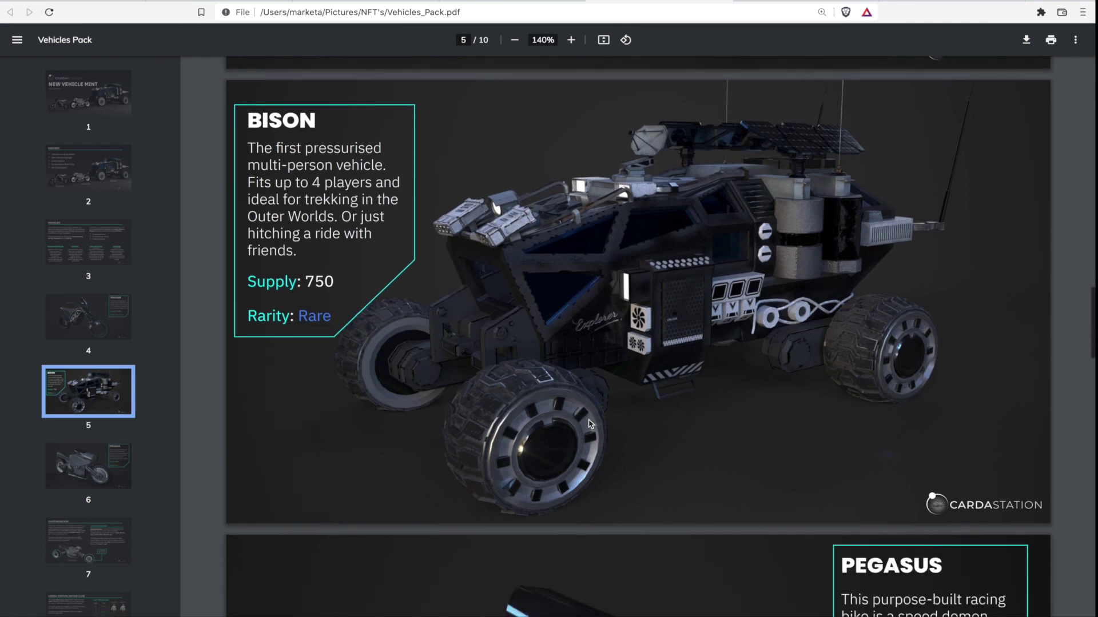
pyautogui.scroll(-1, 591, 423)
pyautogui.scroll(-6, 590, 424)
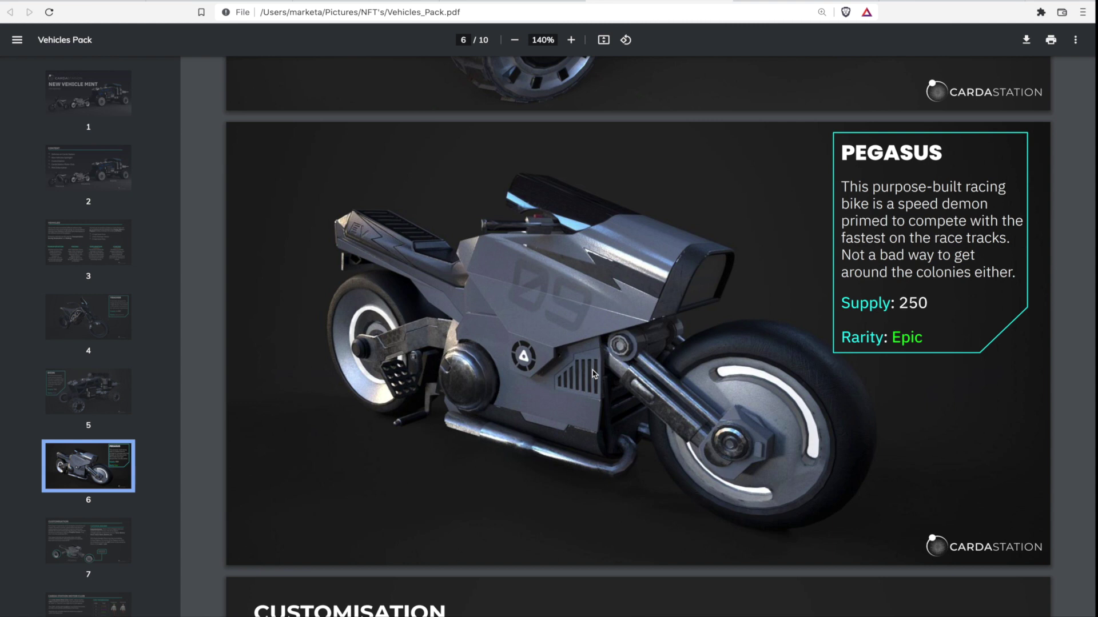
# Step: Read the PDF's Customisation, Carda Station Motor Club and Vehicle Mint Information pages through to the final page
pyautogui.scroll(-5, 530, 443)
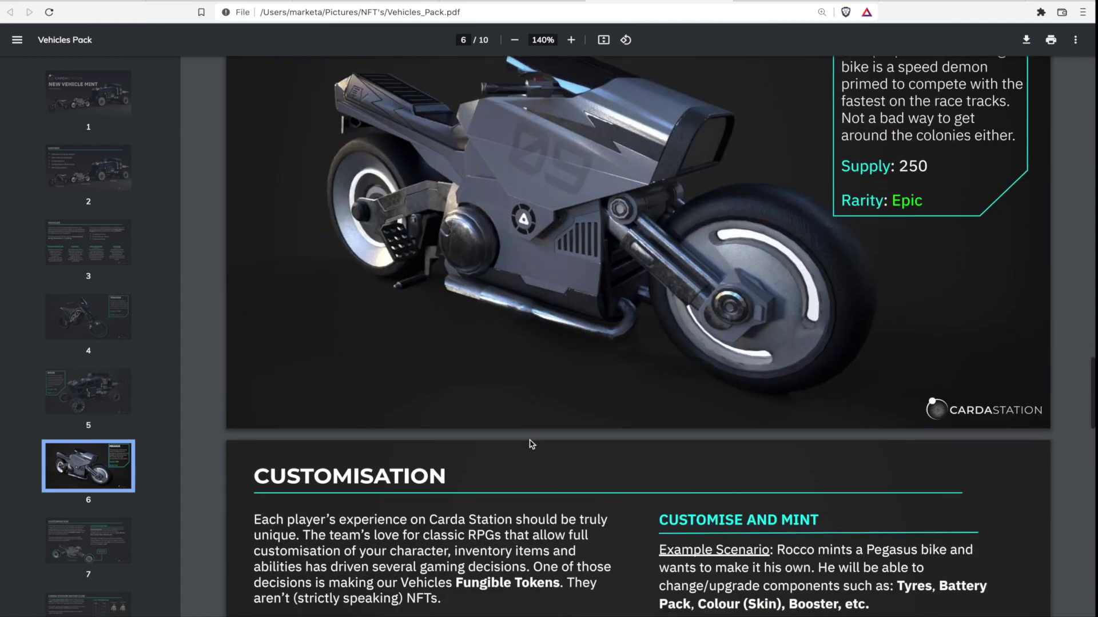
pyautogui.scroll(-3, 530, 443)
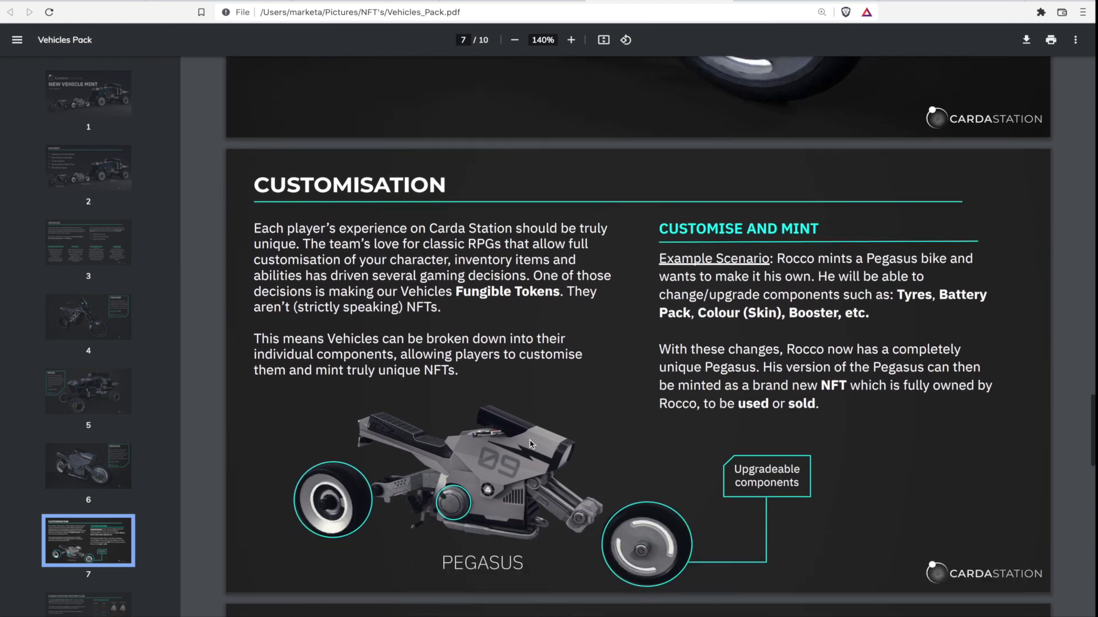
pyautogui.scroll(-6, 530, 443)
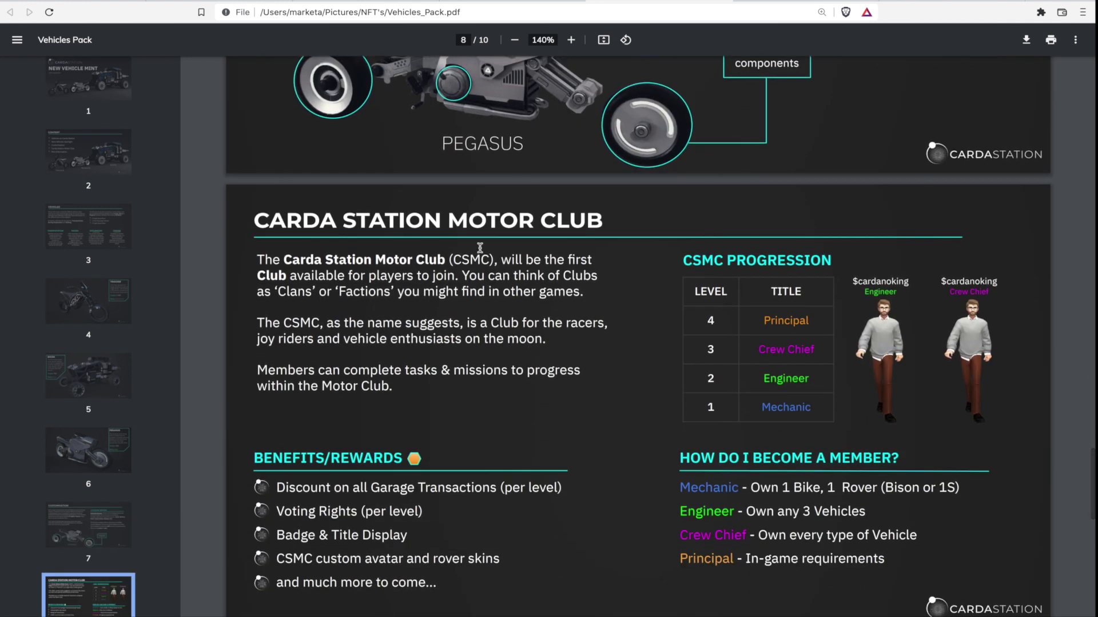
pyautogui.scroll(-1, 549, 403)
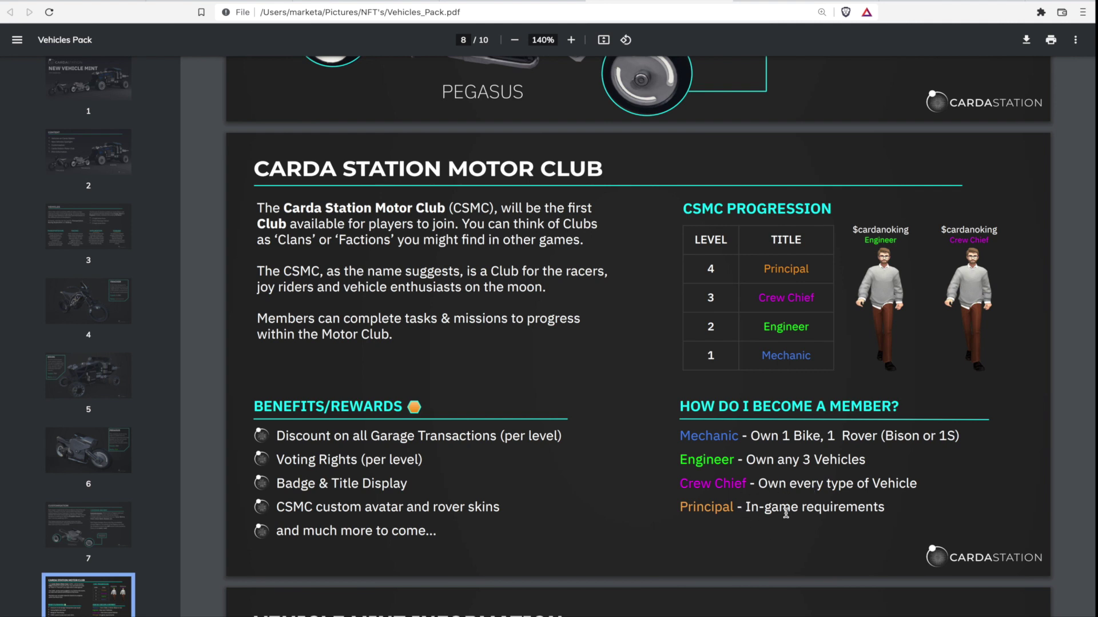
pyautogui.scroll(-1, 786, 513)
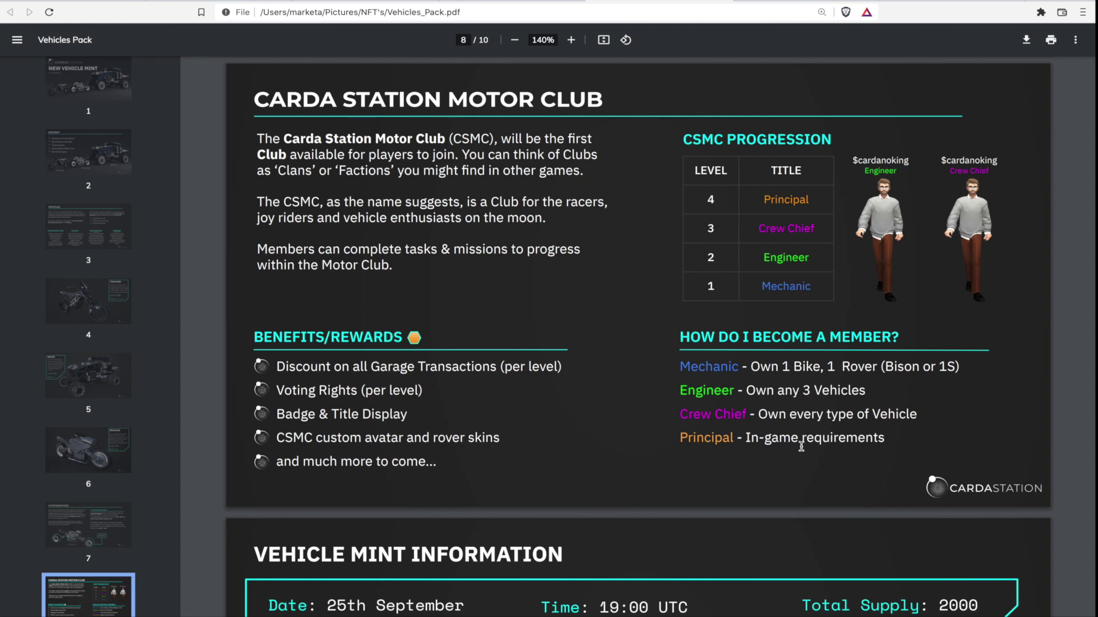
pyautogui.scroll(-3, 801, 446)
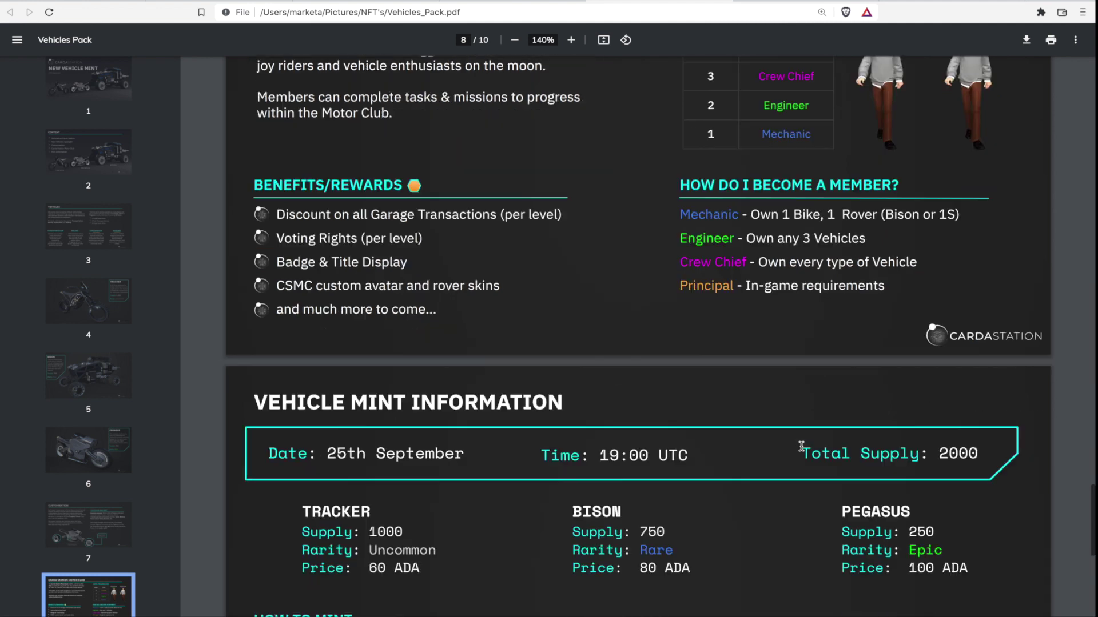
pyautogui.scroll(-8, 801, 447)
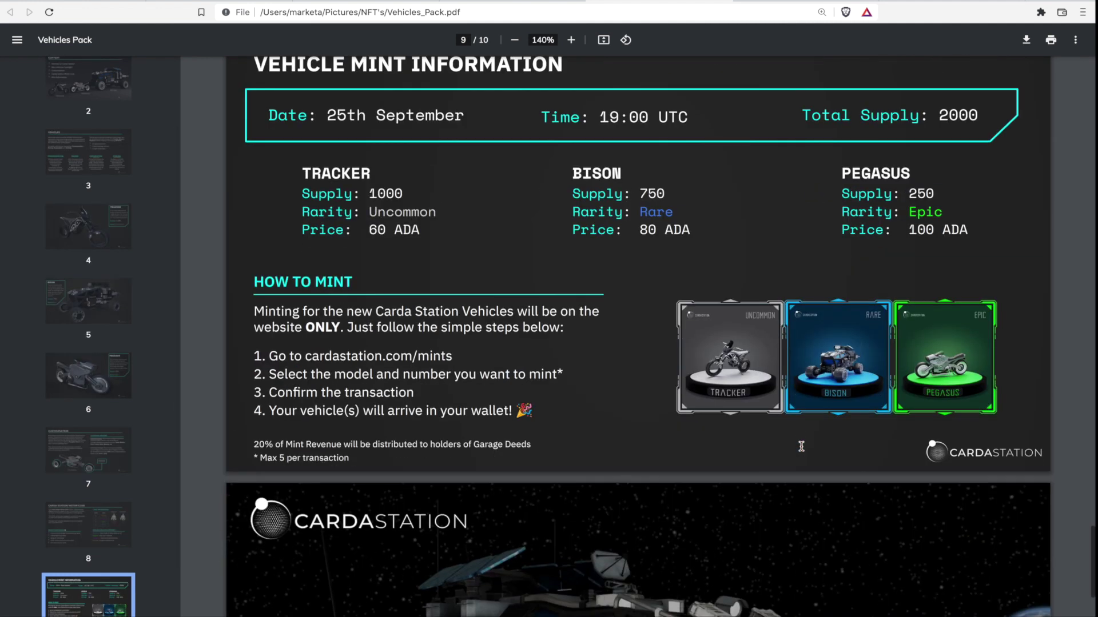
pyautogui.scroll(-3, 801, 447)
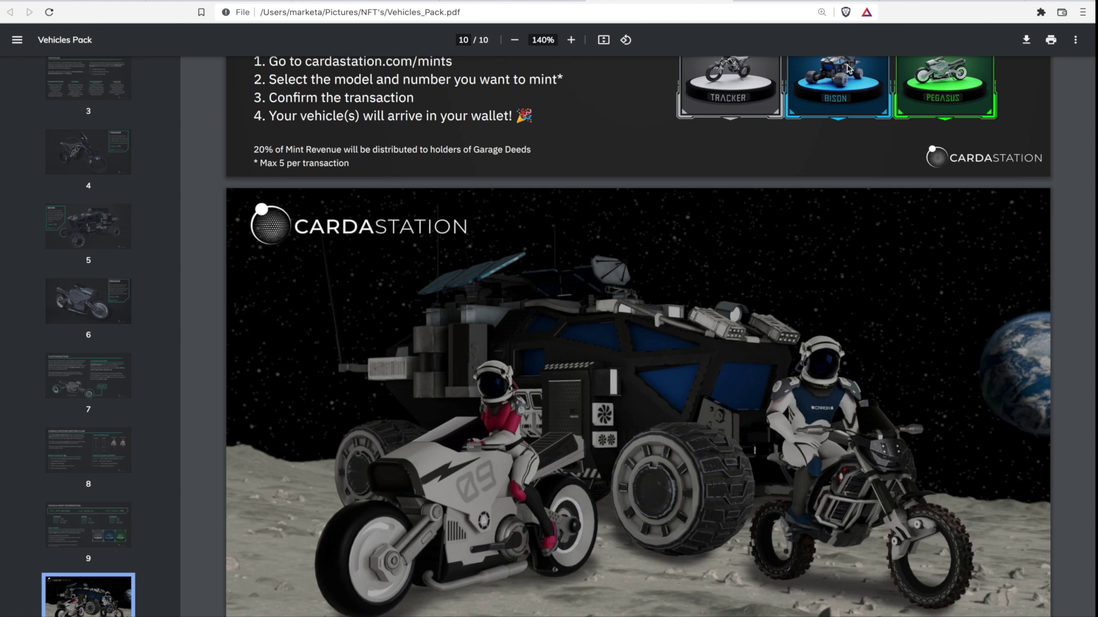
# Step: Return to the Carda Station world at (59,-42) and turn the view to face the built dome
pyautogui.click(951, 1)
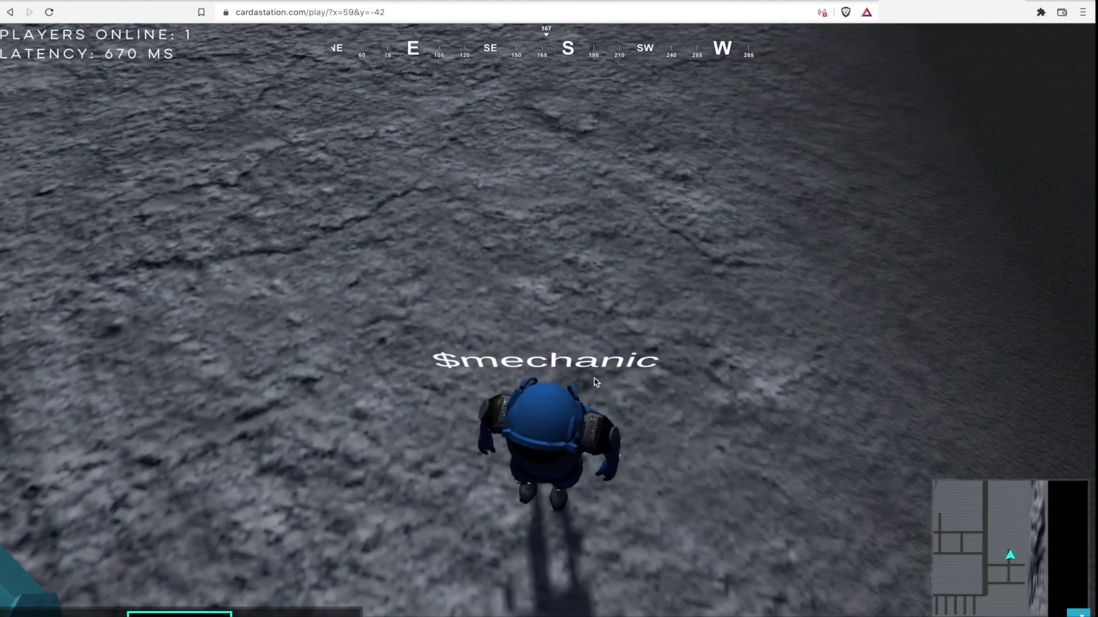
pyautogui.moveTo(593, 380); pyautogui.dragTo(902, 273)
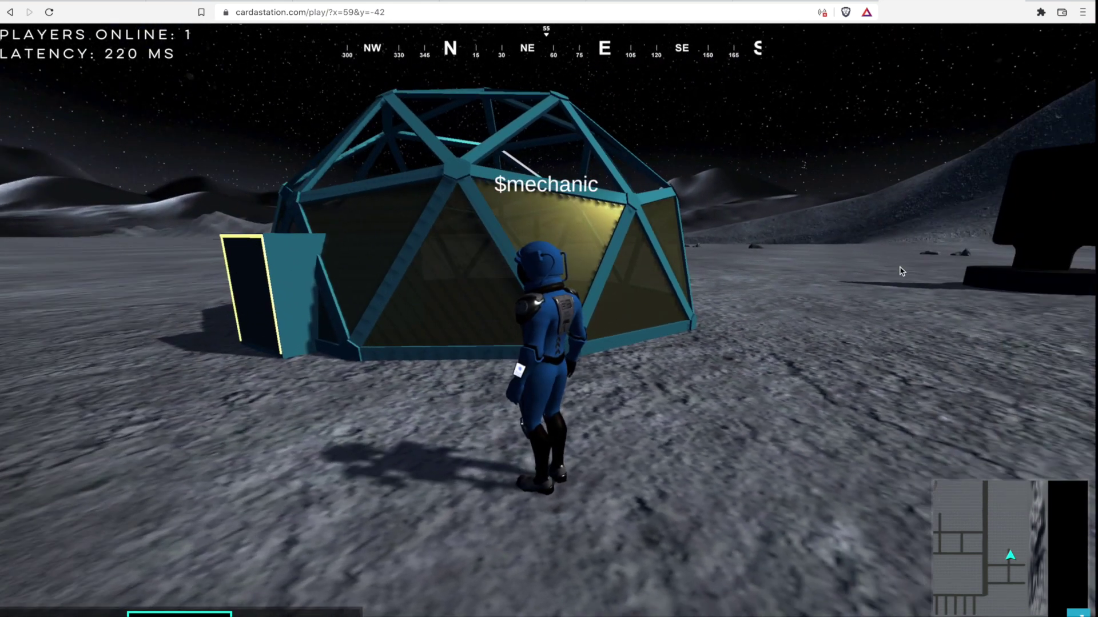
# Step: Equip the purple jetpack from the inventory and fly over and around the blue dome to inspect it
pyautogui.press('i')
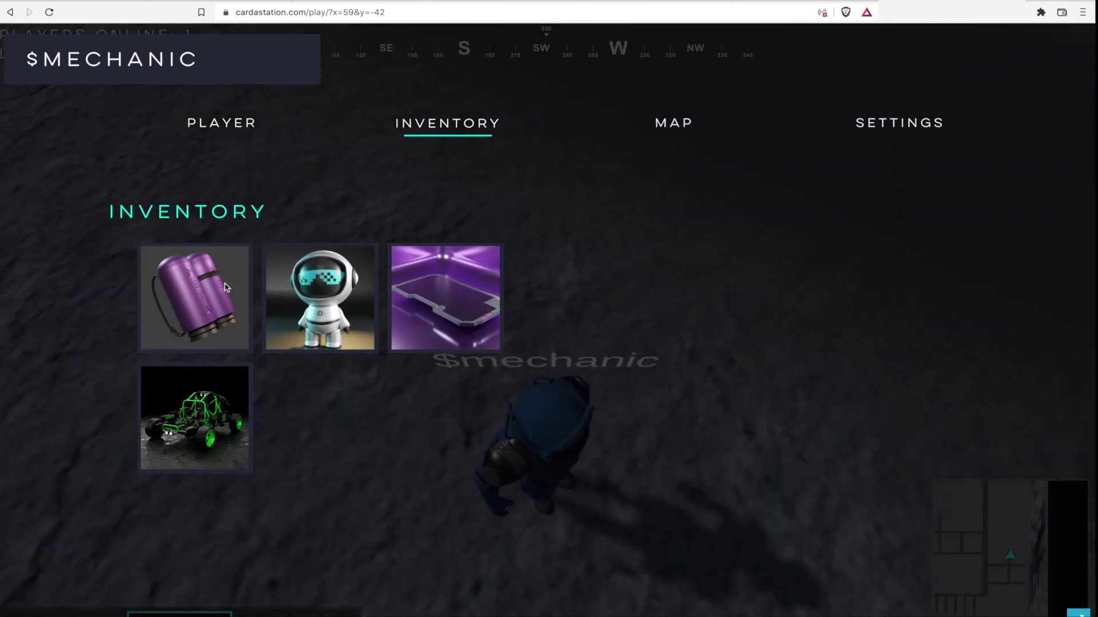
pyautogui.click(224, 290)
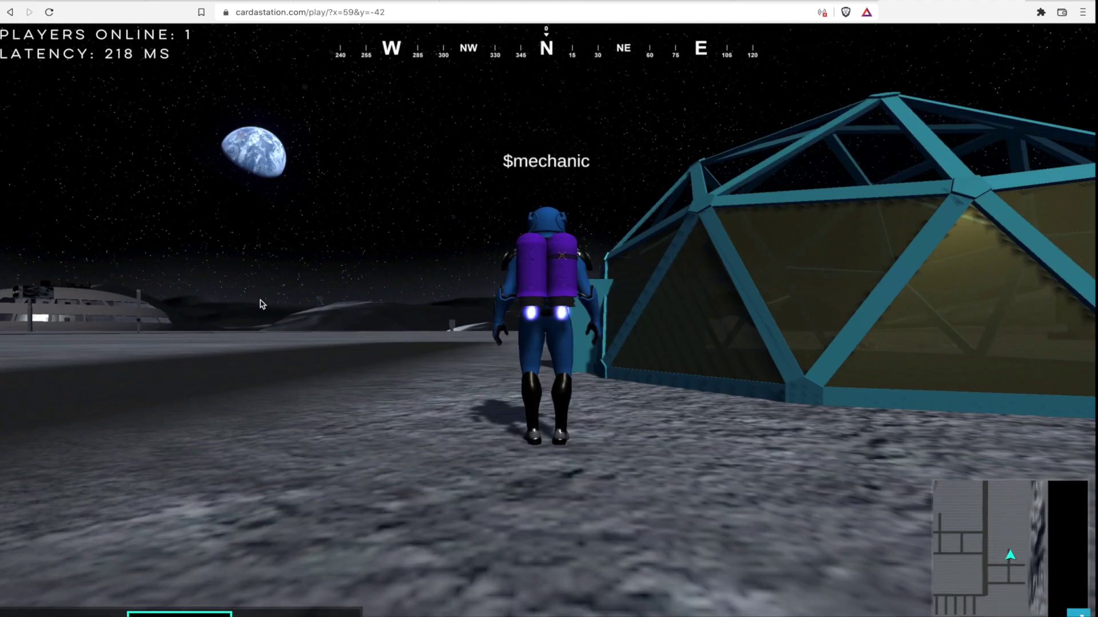
pyautogui.press('space')
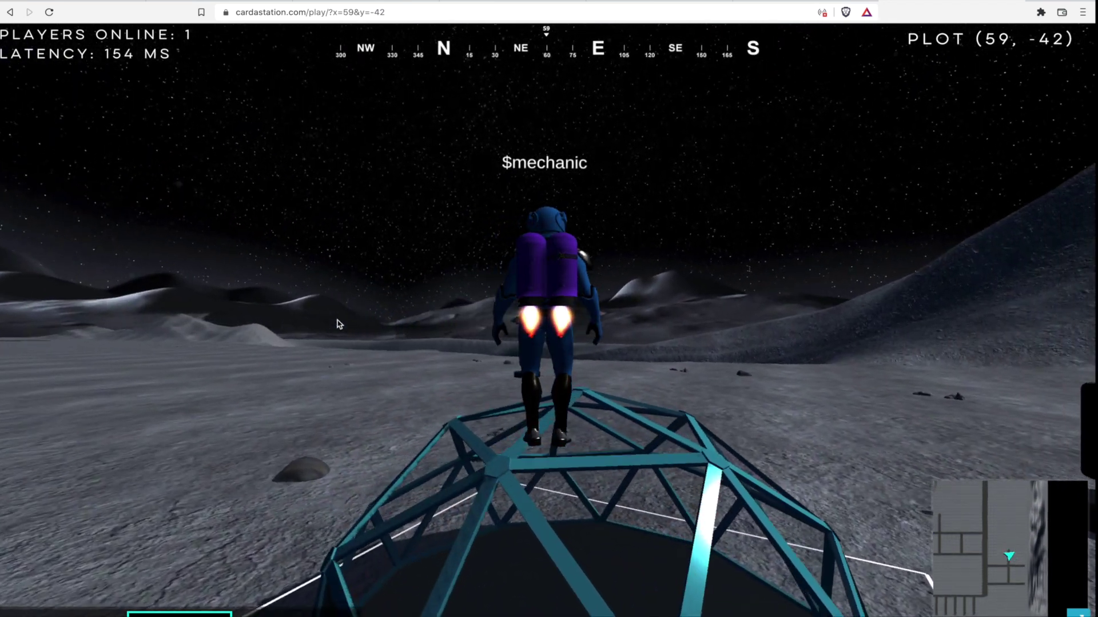
pyautogui.press('w')
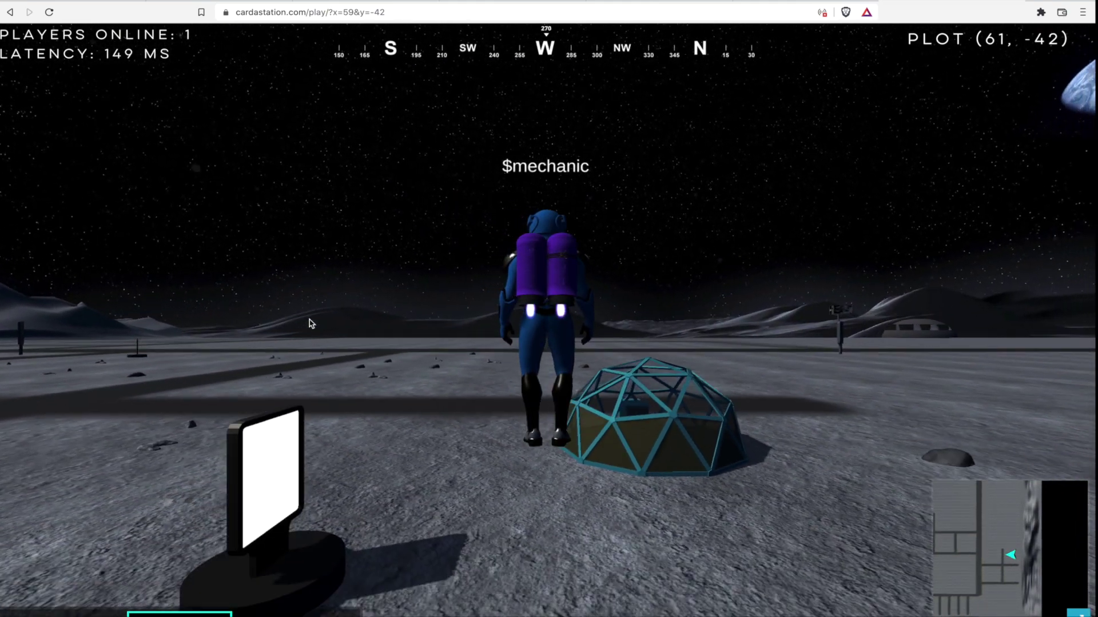
pyautogui.press('s')
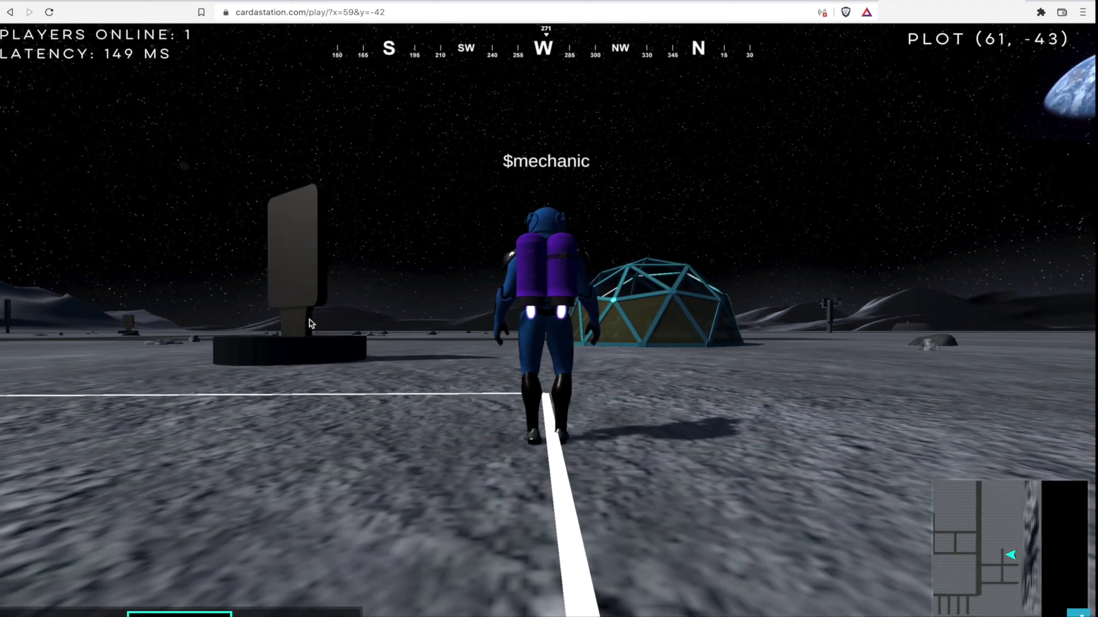
pyautogui.press('w')
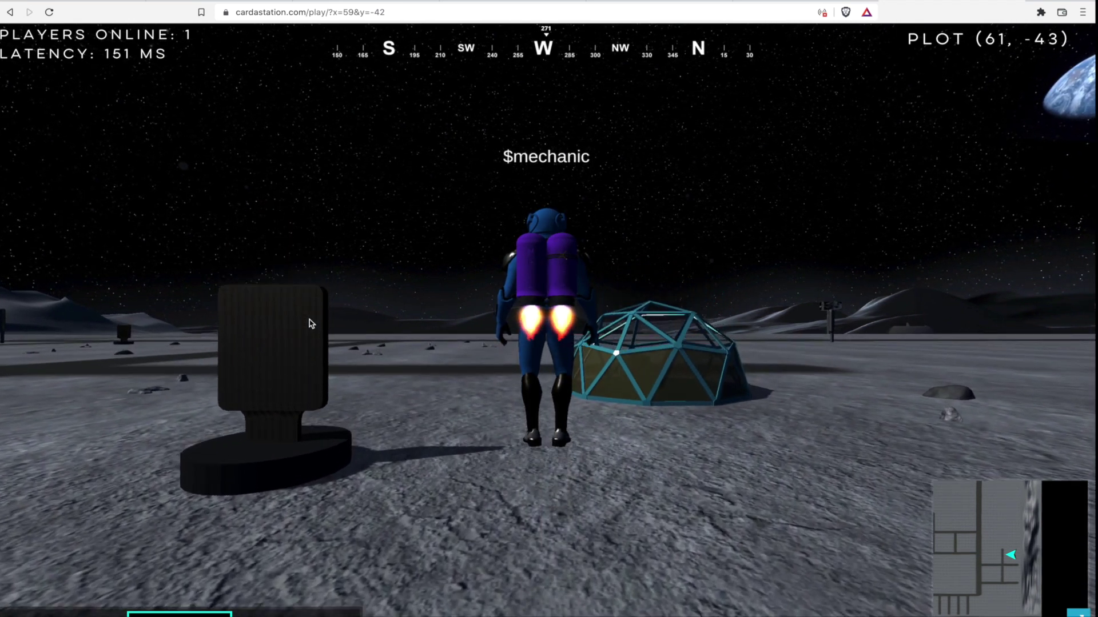
# Step: Fly with the jetpack past the blue dome and circle to its entrance side at plot (59,-43)
pyautogui.press('w')
pyautogui.press('a')
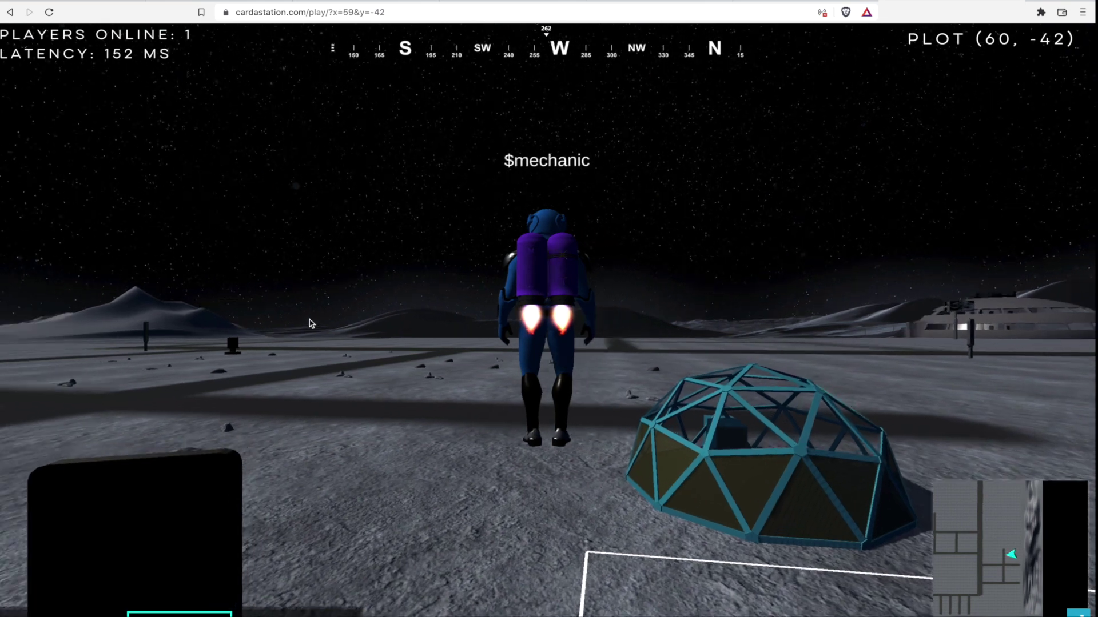
pyautogui.press('w')
pyautogui.press('d')
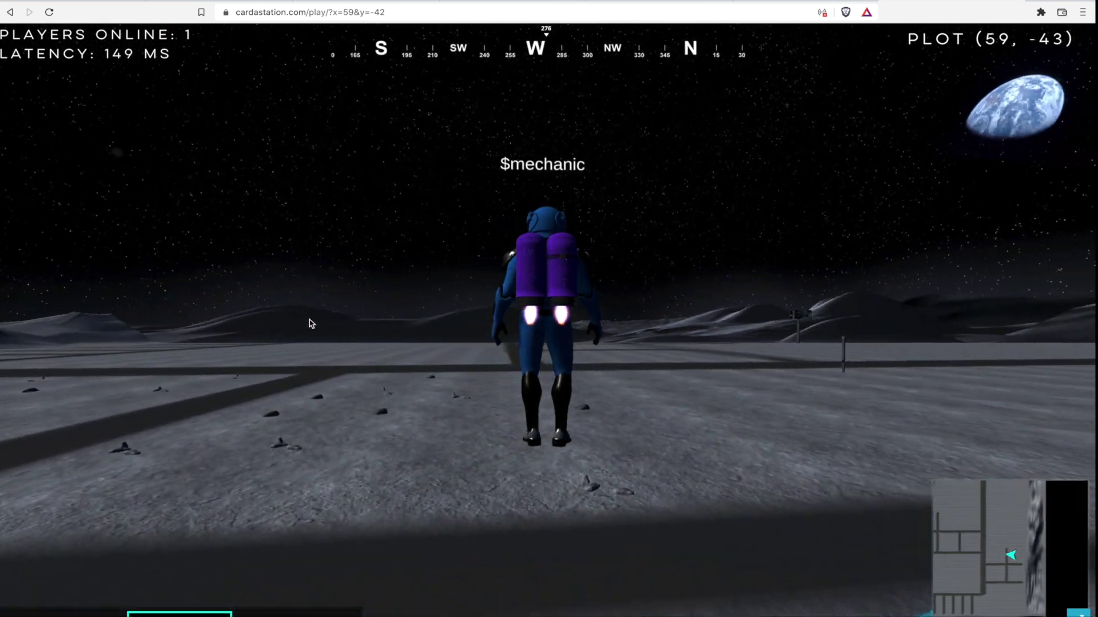
pyautogui.press('d')
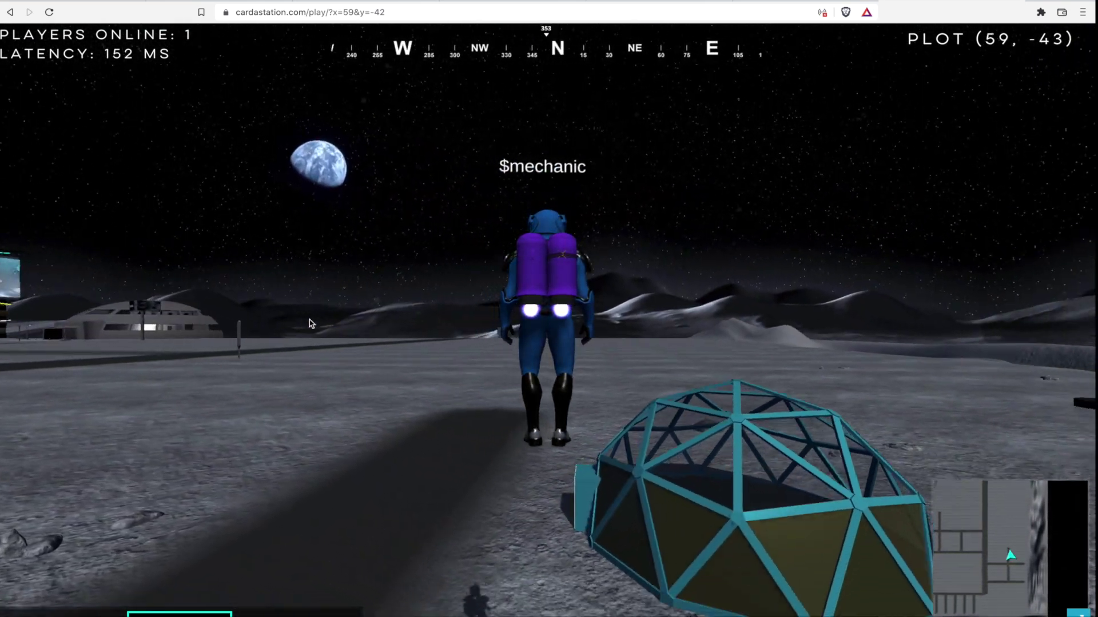
pyautogui.press('d')
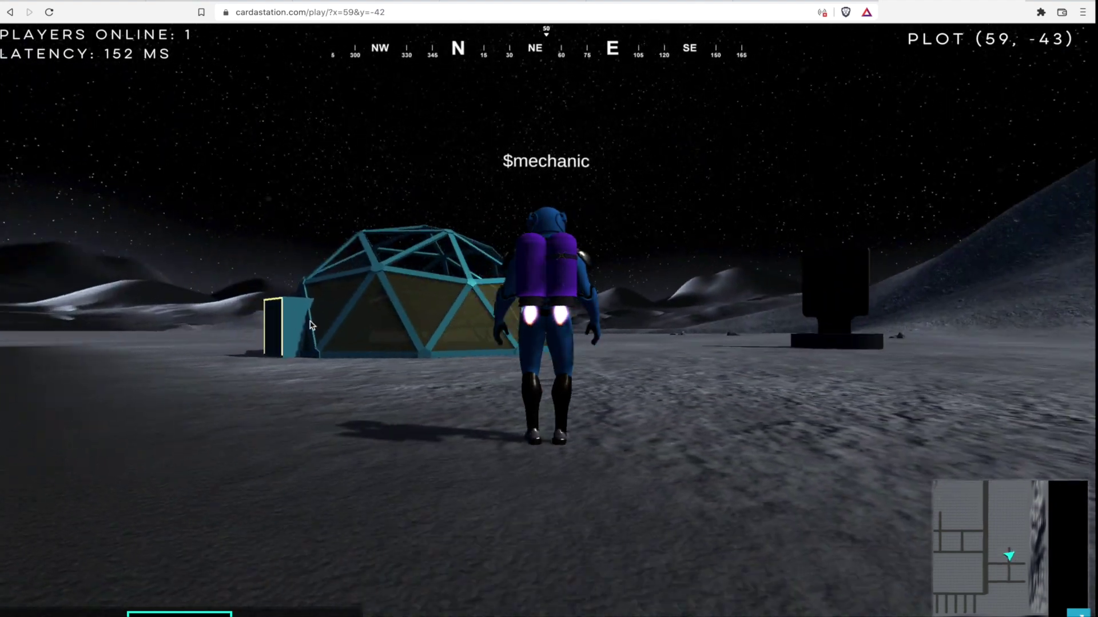
pyautogui.press('d')
# Step: Unequip the jetpack through the inventory and walk to the dome's yellow-framed doorway
pyautogui.press('i')
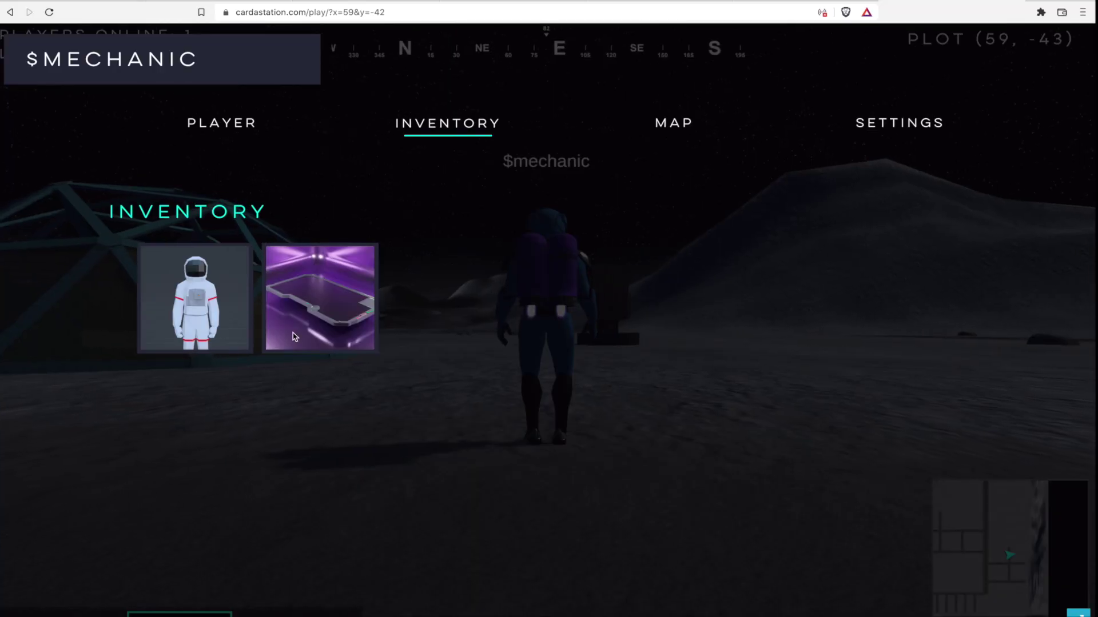
pyautogui.click(220, 312)
pyautogui.moveTo(219, 313)
pyautogui.mouseDown()
pyautogui.moveTo(193, 319)
pyautogui.moveTo(205, 325)
pyautogui.mouseUp()
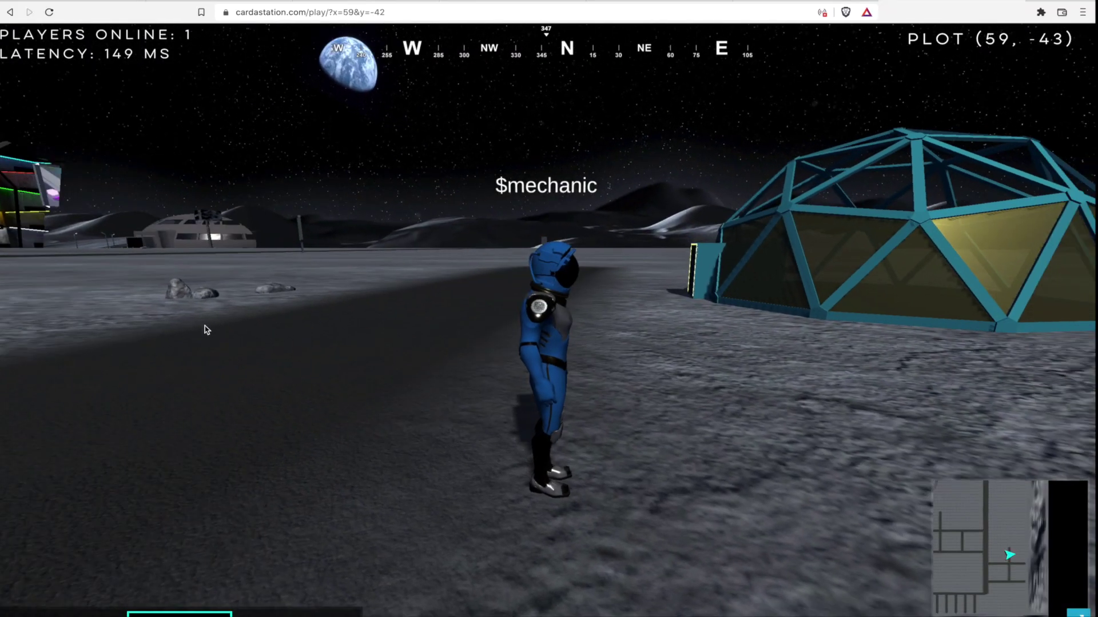
pyautogui.press('w')
pyautogui.press('w')
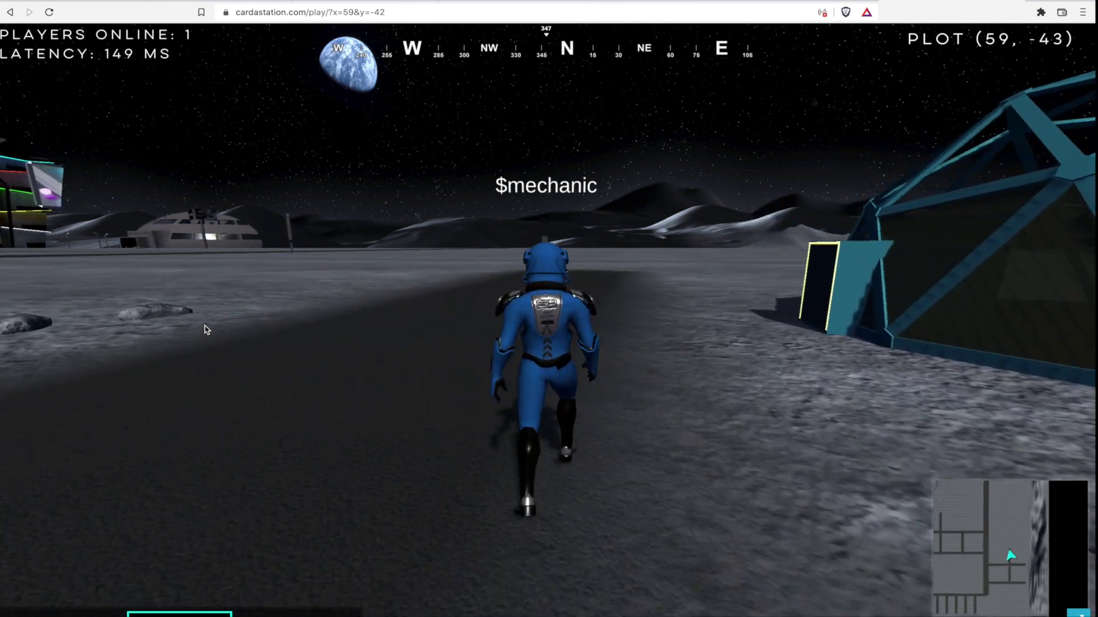
pyautogui.press('d')
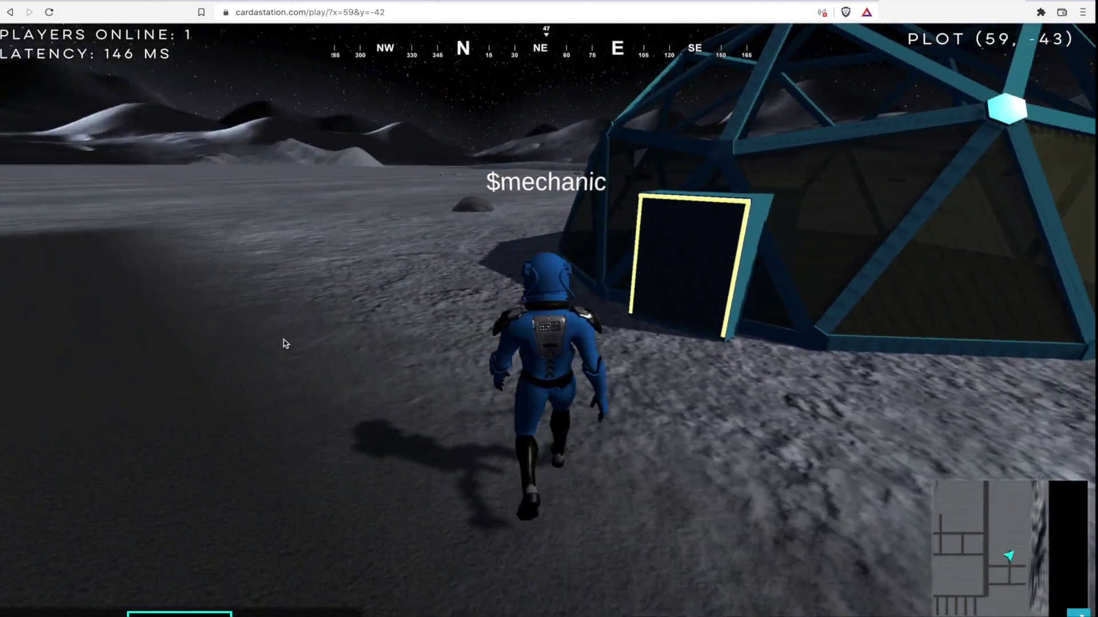
pyautogui.press('d')
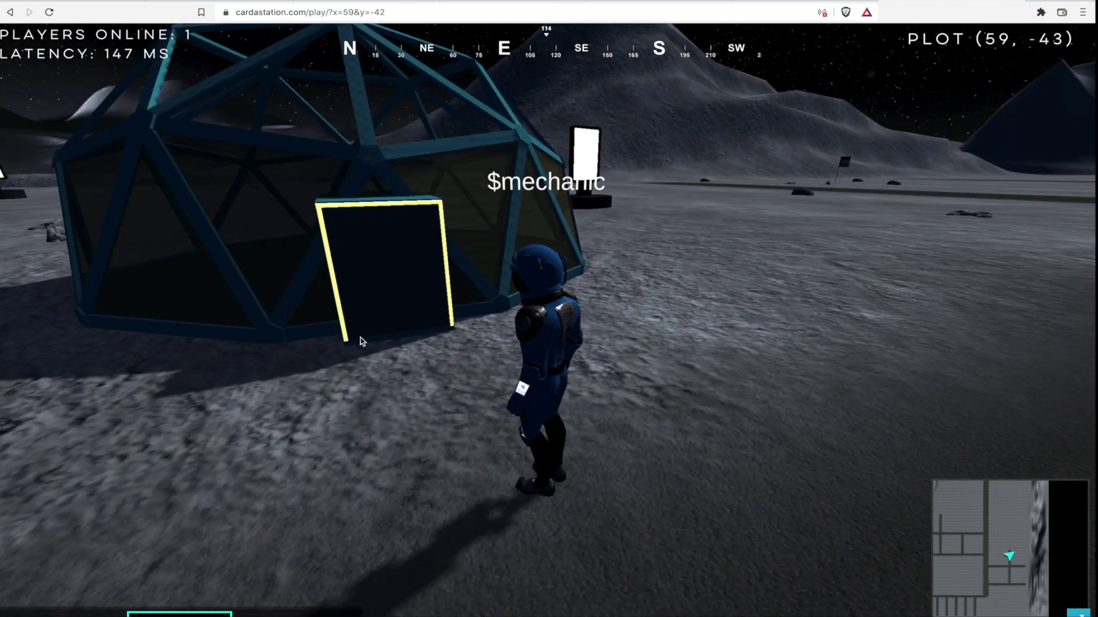
# Step: Enter the dome through its doorway, look around the lit interior and frame, and walk back outside
pyautogui.moveTo(362, 342); pyautogui.dragTo(324, 308)
pyautogui.press('w')
pyautogui.press('w')
pyautogui.press('w')
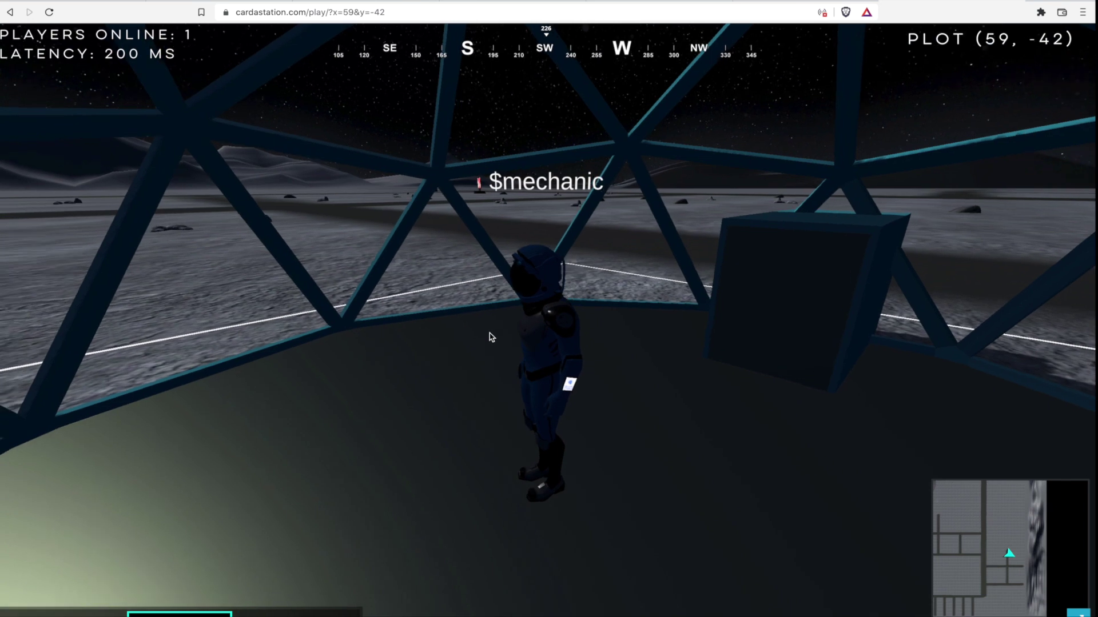
pyautogui.moveTo(490, 333); pyautogui.dragTo(557, 213)
pyautogui.moveTo(513, 225); pyautogui.dragTo(899, 173)
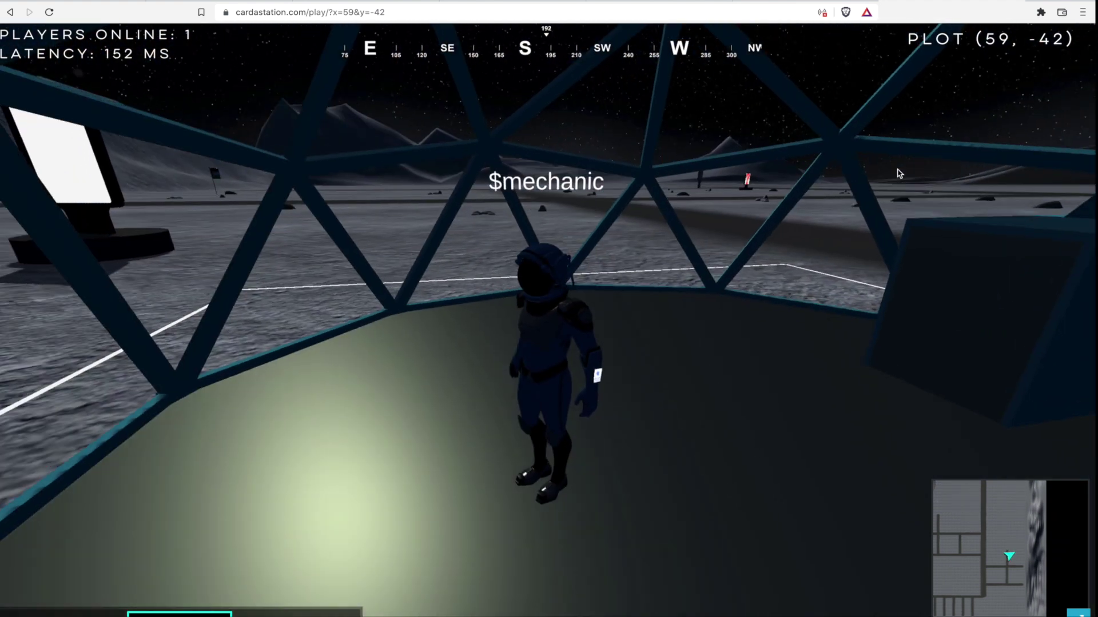
pyautogui.press('w')
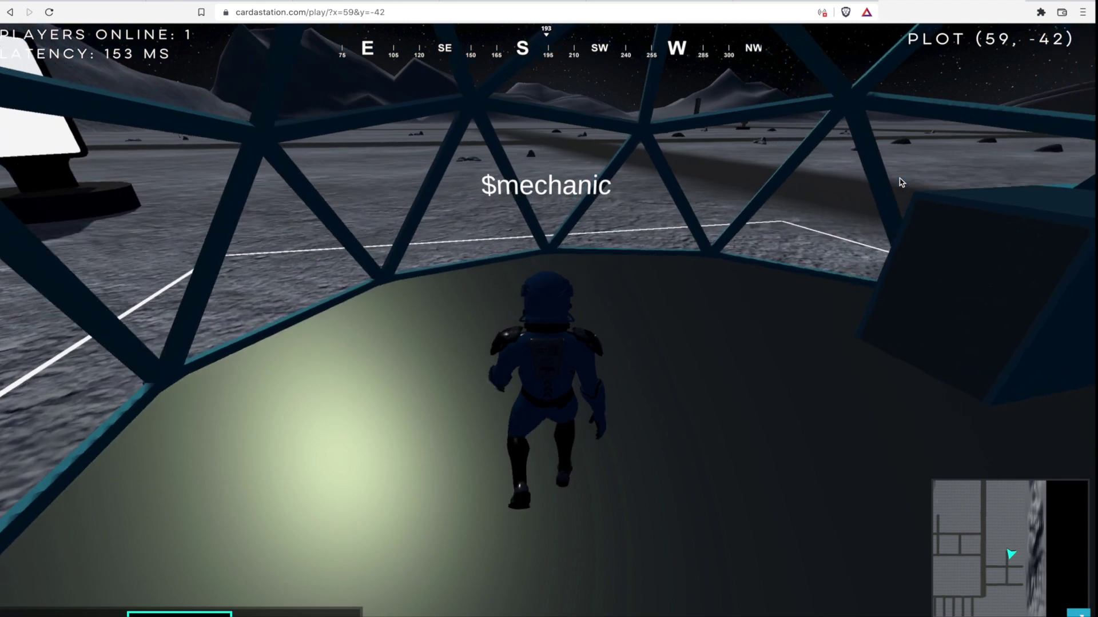
pyautogui.moveTo(901, 182); pyautogui.dragTo(591, 110)
pyautogui.press('w')
# Step: Equip the green buggy from the inventory and drive it to the long glass-roofed building at plot (29,-31)
pyautogui.press('i')
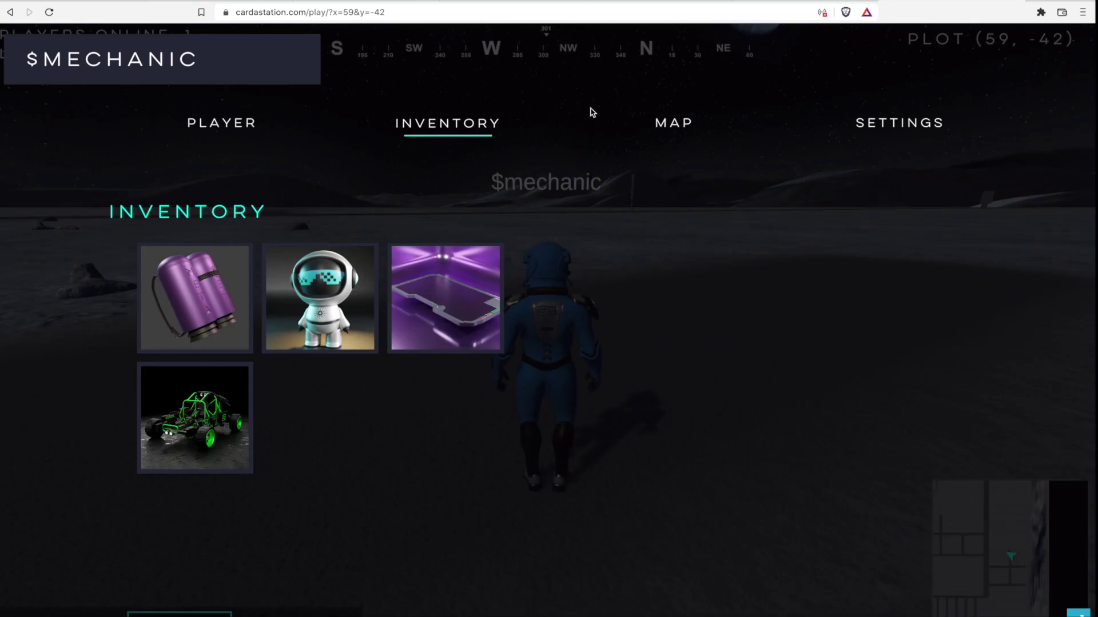
pyautogui.click(194, 406)
pyautogui.moveTo(196, 406); pyautogui.dragTo(93, 424)
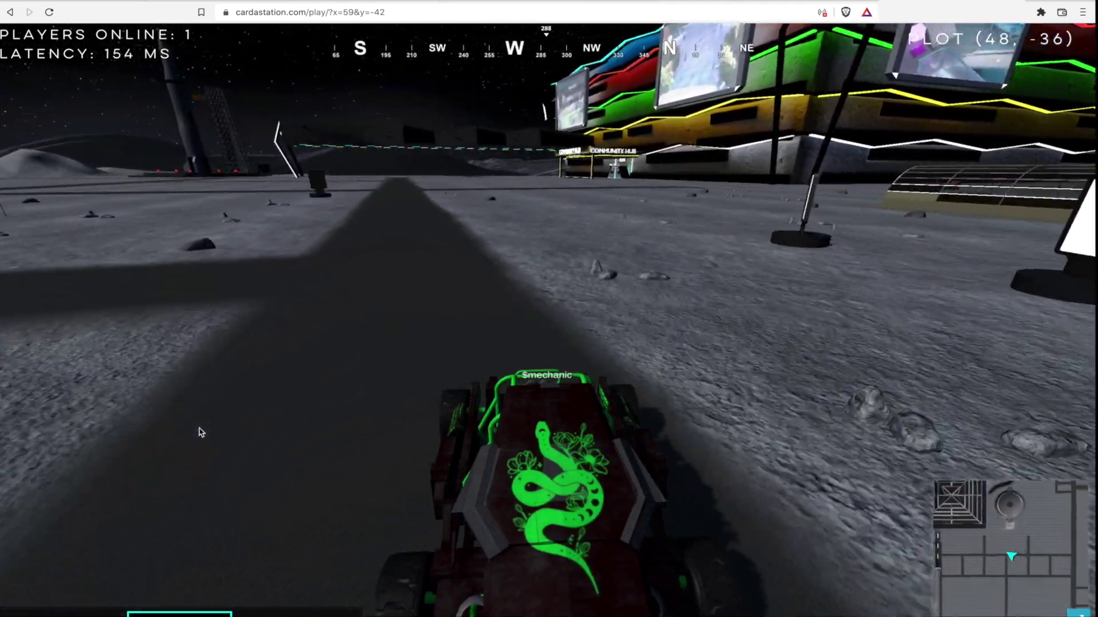
pyautogui.press('w')
pyautogui.press('d')
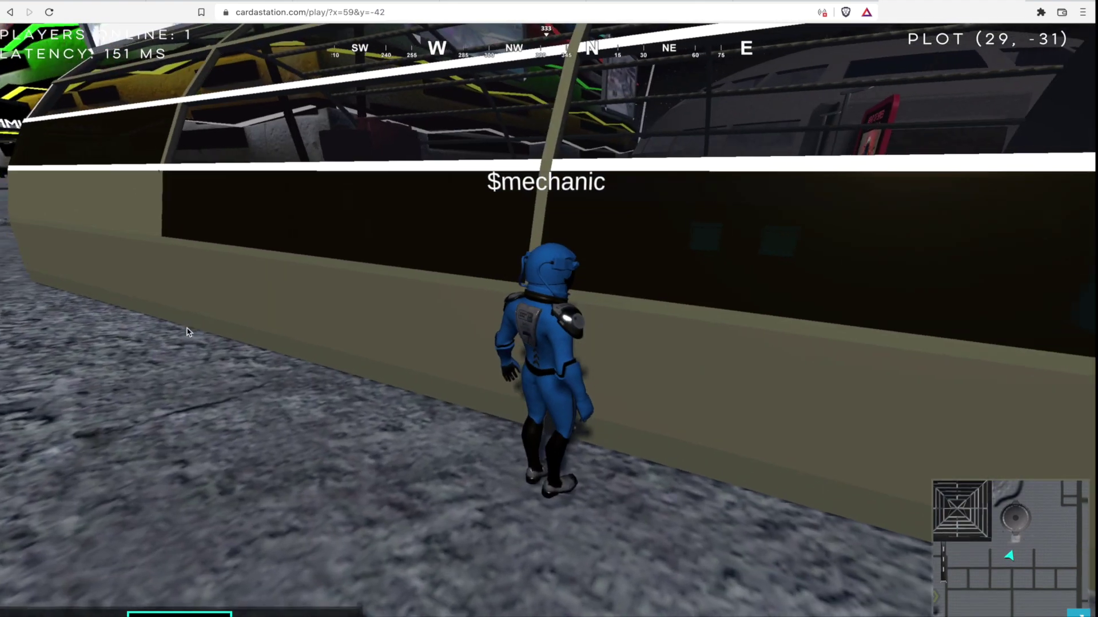
# Step: Climb onto the long building at plot (29,-31) and inspect its interior through the transparent roof
pyautogui.press('s')
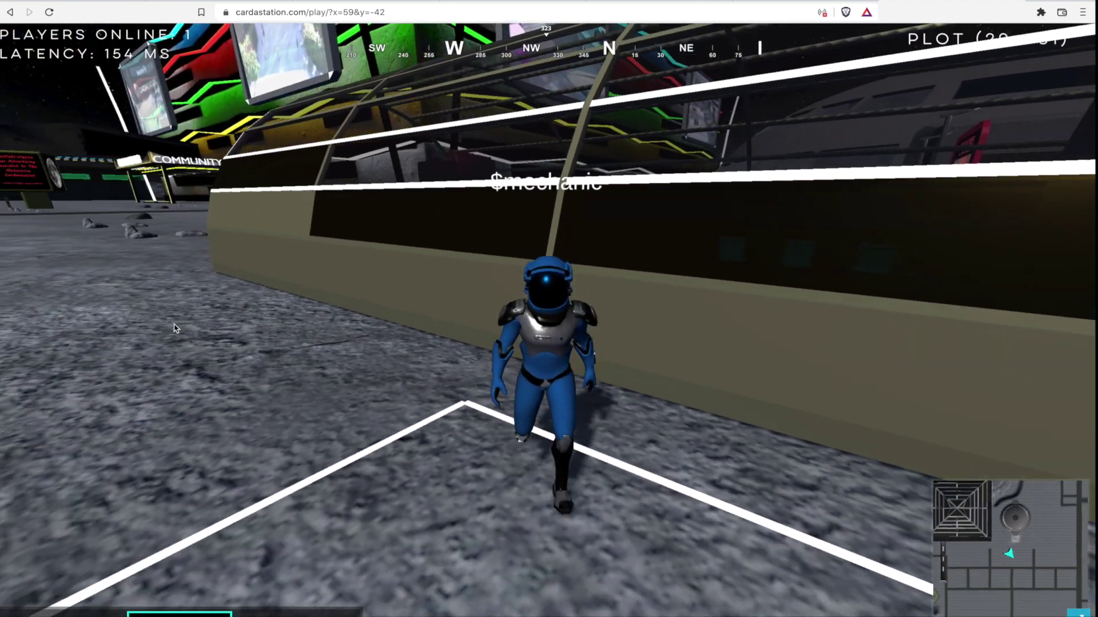
pyautogui.press('d')
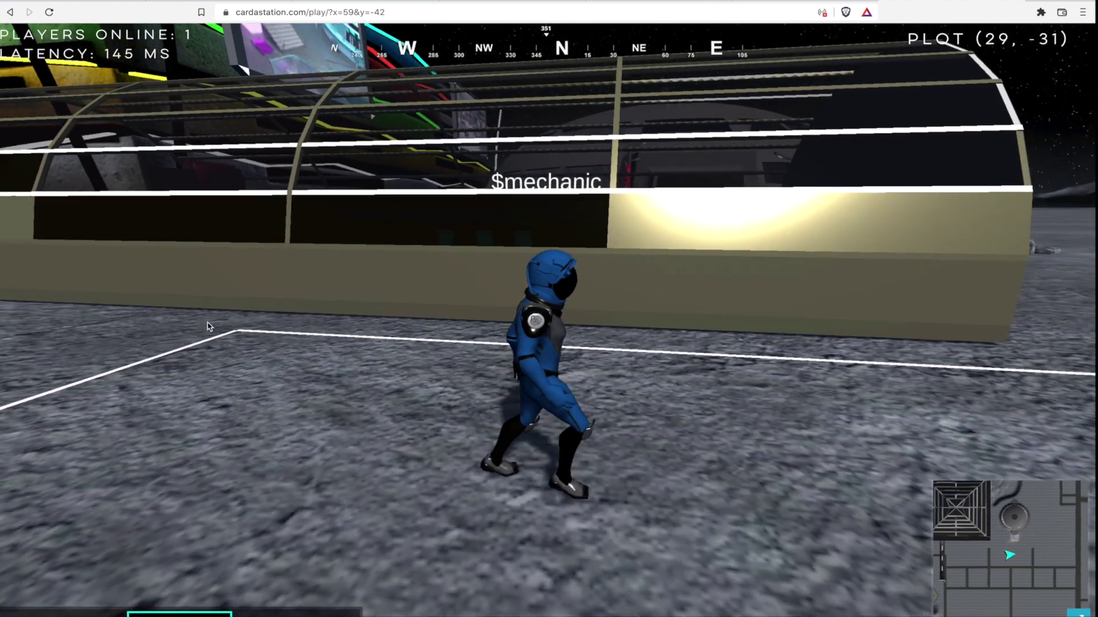
pyautogui.press('w')
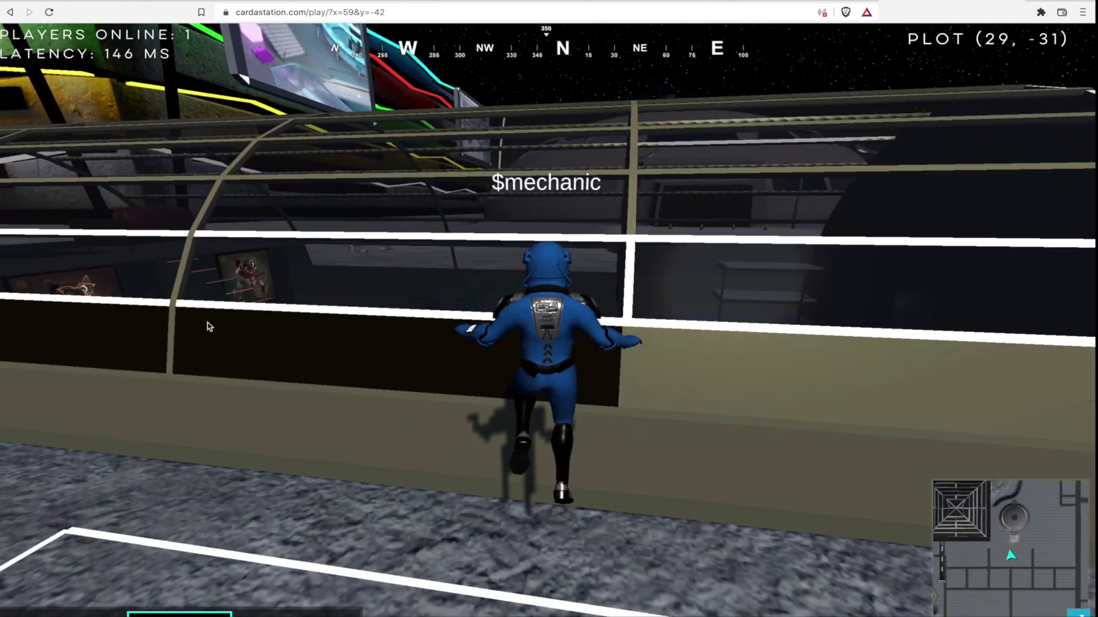
pyautogui.press('w')
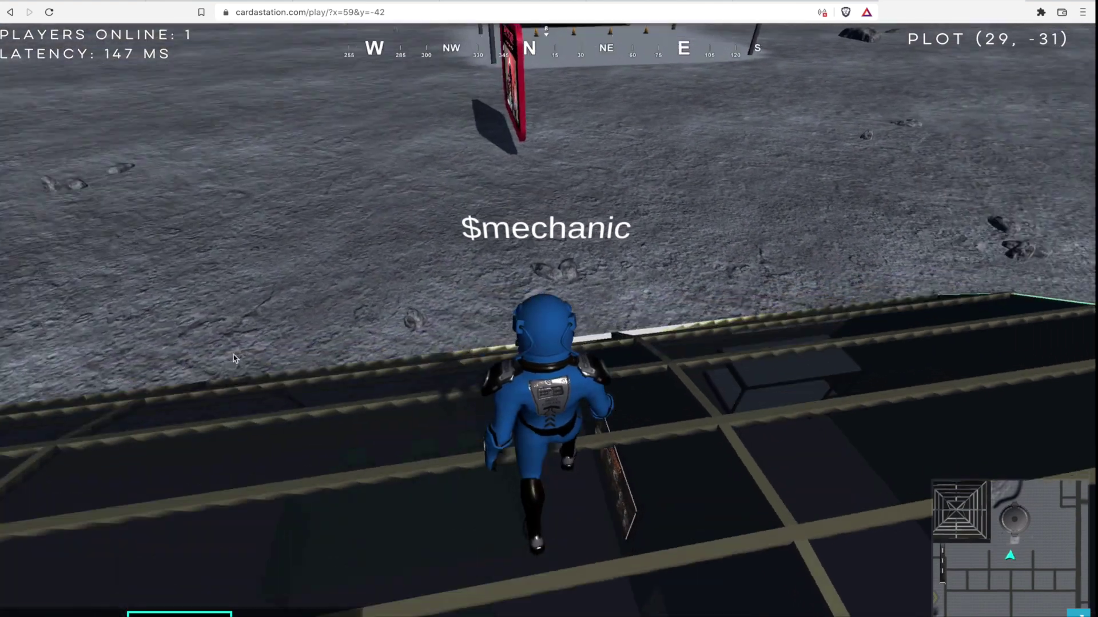
pyautogui.moveTo(233, 358); pyautogui.dragTo(408, 354)
pyautogui.press('s')
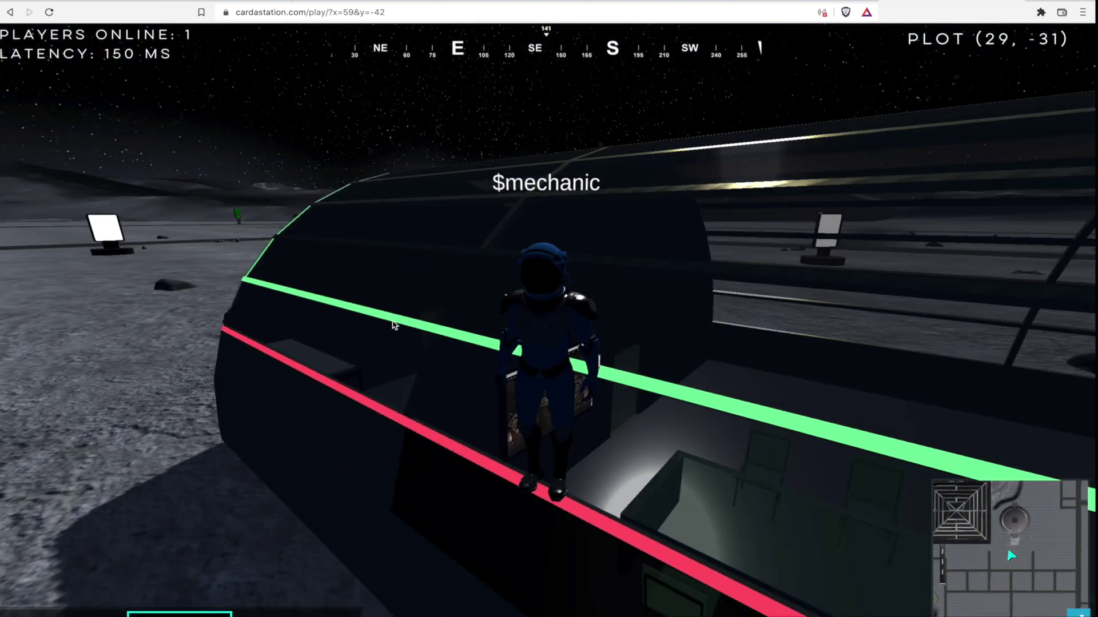
pyautogui.moveTo(395, 325); pyautogui.dragTo(448, 312)
pyautogui.press('s')
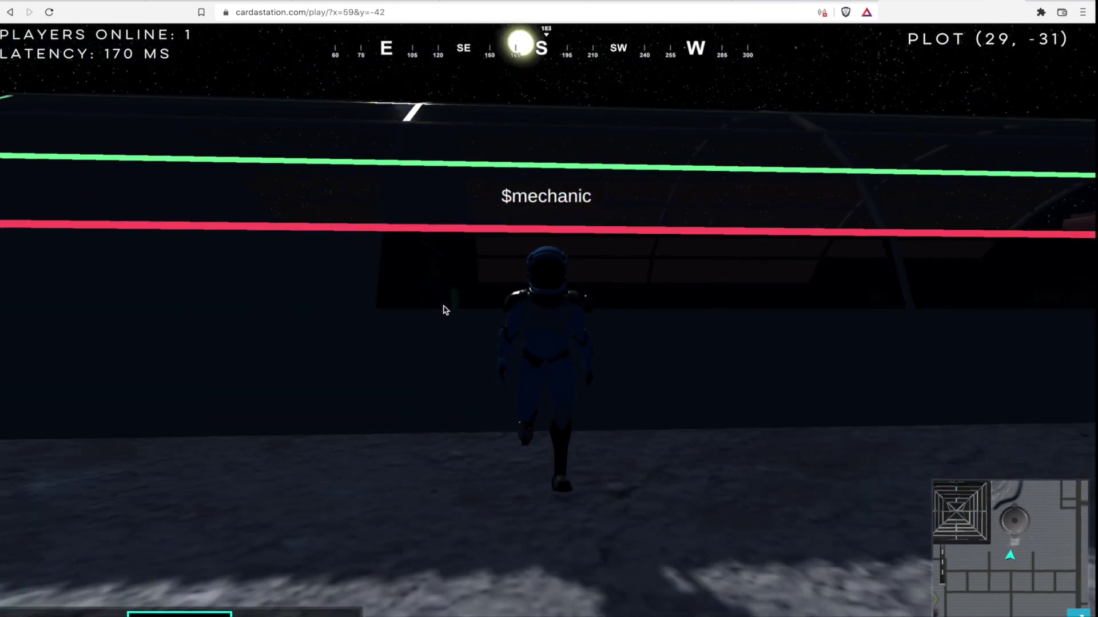
# Step: Get down from the roof and walk around the building to the Raccoon Syndicate entrance at plot (27,-30)
pyautogui.press('s')
pyautogui.press('d')
pyautogui.moveTo(444, 308)
pyautogui.mouseDown()
pyautogui.moveTo(460, 315)
pyautogui.moveTo(386, 314)
pyautogui.moveTo(492, 316)
pyautogui.moveTo(431, 323)
pyautogui.mouseUp()
pyautogui.press('w')
pyautogui.press('d')
pyautogui.press('w')
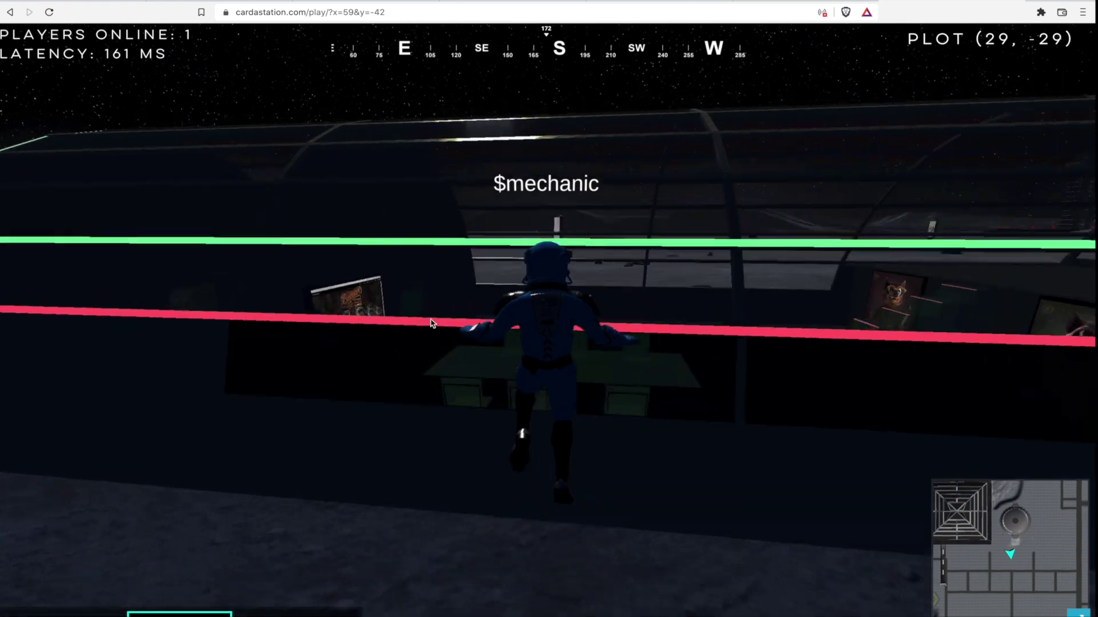
pyautogui.moveTo(432, 323); pyautogui.dragTo(664, 318)
pyautogui.press('s')
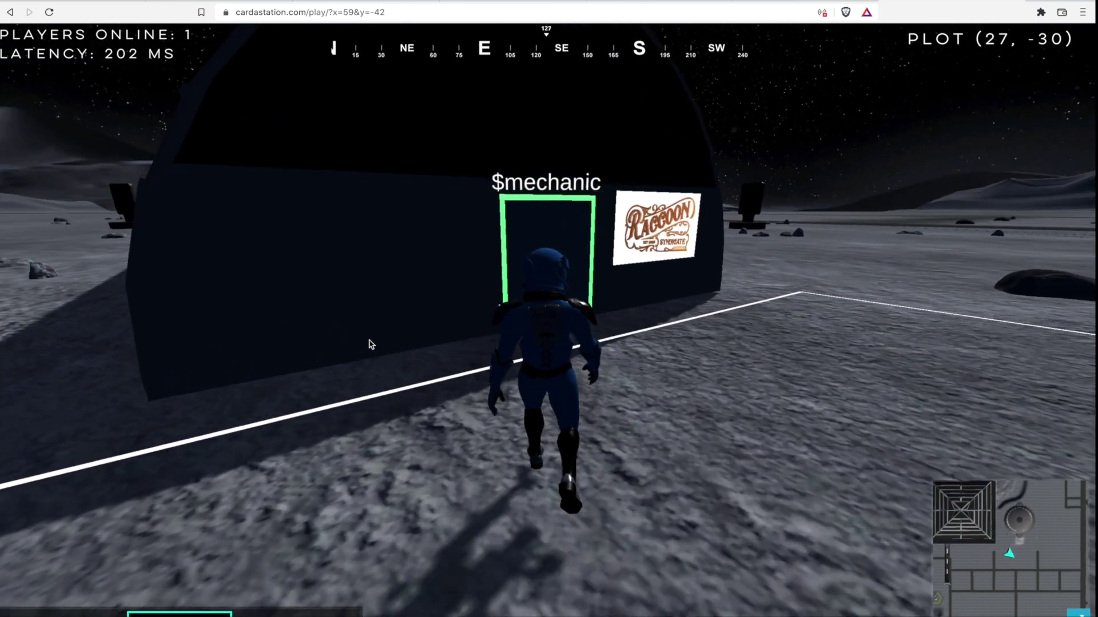
# Step: Walk through the green-framed doorway into the Raccoon Syndicate building and face the raccoon portraits
pyautogui.moveTo(371, 343); pyautogui.dragTo(320, 327)
pyautogui.press('w')
pyautogui.press('w')
pyautogui.press('w')
pyautogui.press('space')
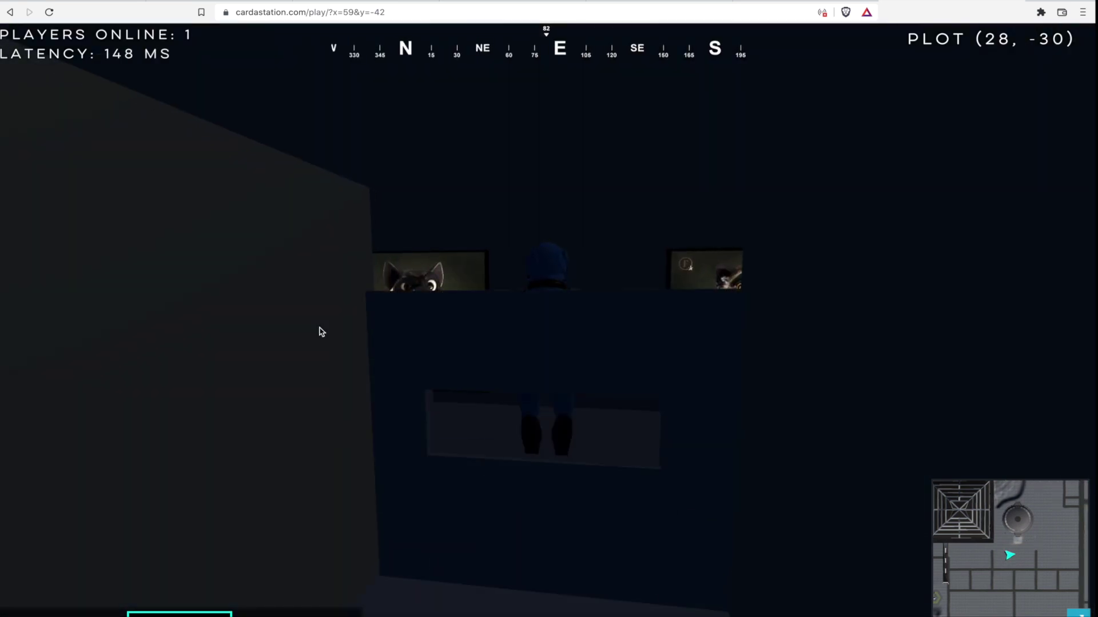
pyautogui.moveTo(320, 327)
pyautogui.mouseDown()
pyautogui.moveTo(264, 350)
pyautogui.moveTo(258, 364)
pyautogui.moveTo(230, 363)
pyautogui.moveTo(225, 340)
pyautogui.moveTo(248, 368)
pyautogui.moveTo(308, 382)
pyautogui.moveTo(282, 367)
pyautogui.moveTo(233, 375)
pyautogui.moveTo(231, 358)
pyautogui.moveTo(227, 369)
pyautogui.moveTo(313, 341)
pyautogui.mouseUp()
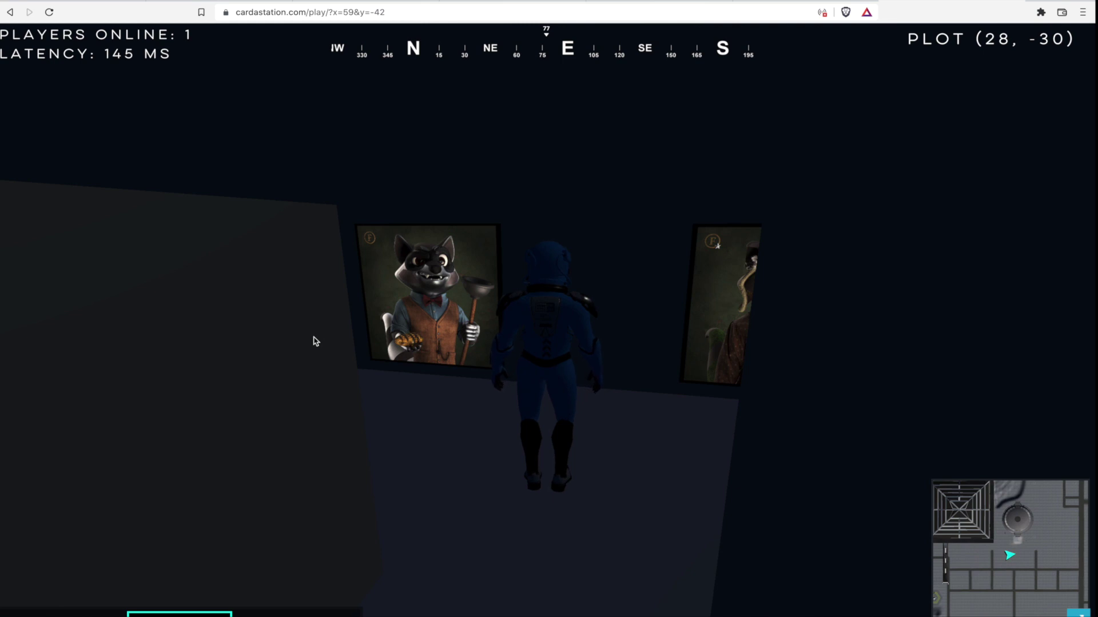
# Step: Switch to first-person view and examine the two raccoon portraits on the inner wall
pyautogui.press('v')
pyautogui.moveTo(313, 337)
pyautogui.mouseDown()
pyautogui.moveTo(345, 336)
pyautogui.moveTo(329, 331)
pyautogui.mouseUp()
pyautogui.press('s')
pyautogui.press('s')
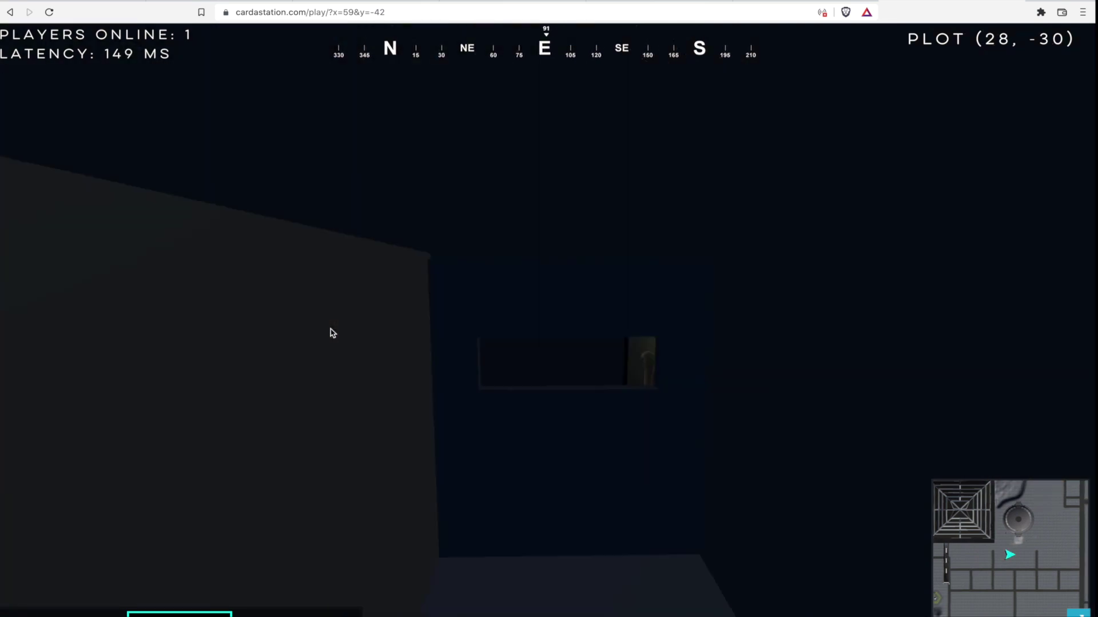
pyautogui.press('w')
pyautogui.scroll(5, 331, 333)
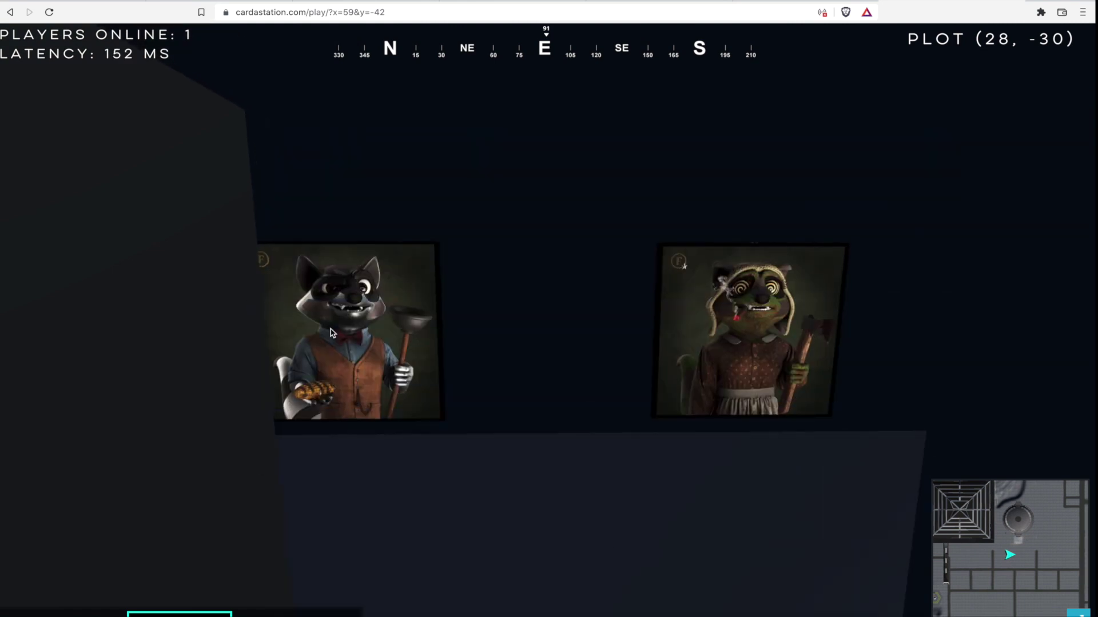
# Step: Examine the wall shelves, the benches and the small table with the basin inside the building
pyautogui.moveTo(319, 330); pyautogui.dragTo(69, 345)
pyautogui.moveTo(78, 340); pyautogui.dragTo(111, 370)
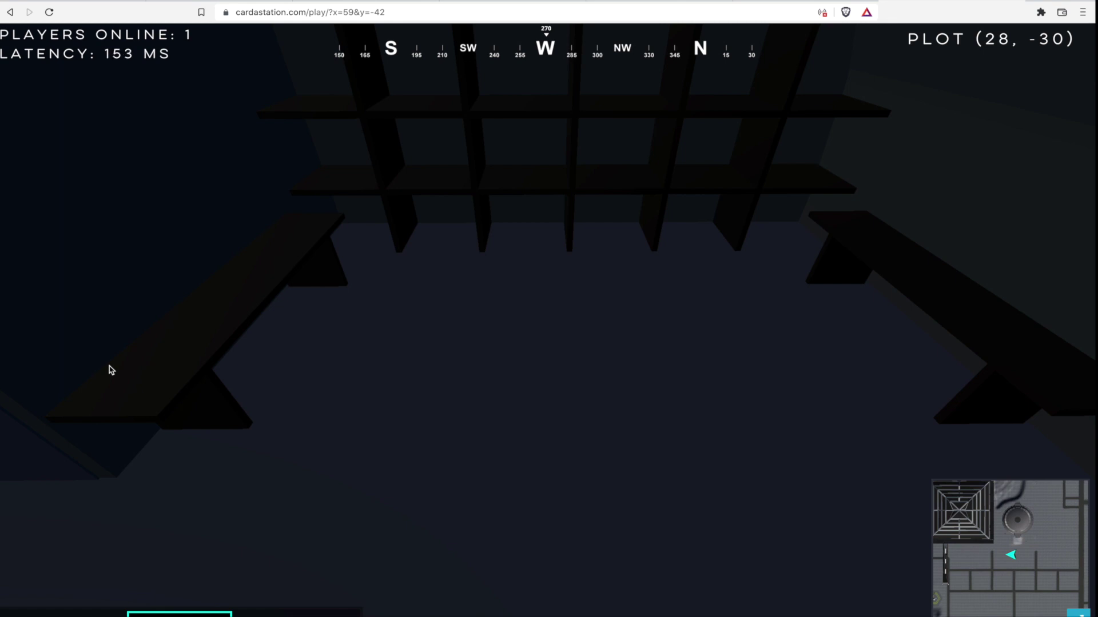
pyautogui.moveTo(112, 370)
pyautogui.mouseDown()
pyautogui.moveTo(115, 352)
pyautogui.moveTo(141, 356)
pyautogui.moveTo(120, 358)
pyautogui.moveTo(134, 360)
pyautogui.moveTo(108, 343)
pyautogui.moveTo(32, 363)
pyautogui.moveTo(0, 355)
pyautogui.moveTo(103, 346)
pyautogui.moveTo(168, 353)
pyautogui.mouseUp()
pyautogui.press('w')
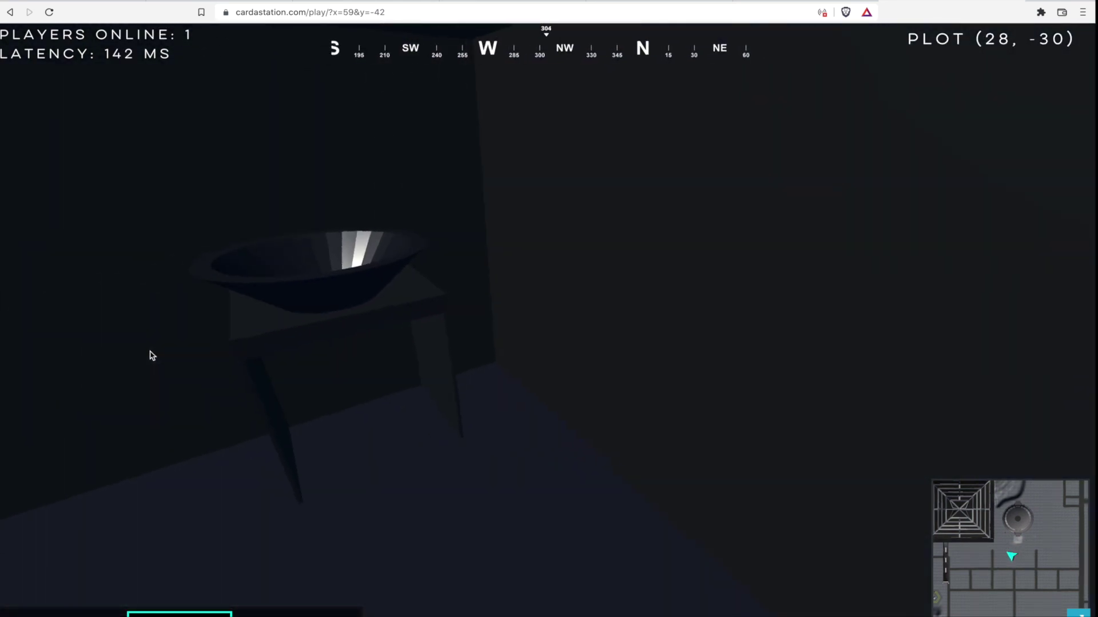
pyautogui.press('s')
pyautogui.press('a')
pyautogui.moveTo(150, 352)
pyautogui.mouseDown()
pyautogui.moveTo(246, 328)
pyautogui.moveTo(160, 360)
pyautogui.moveTo(179, 351)
pyautogui.mouseUp()
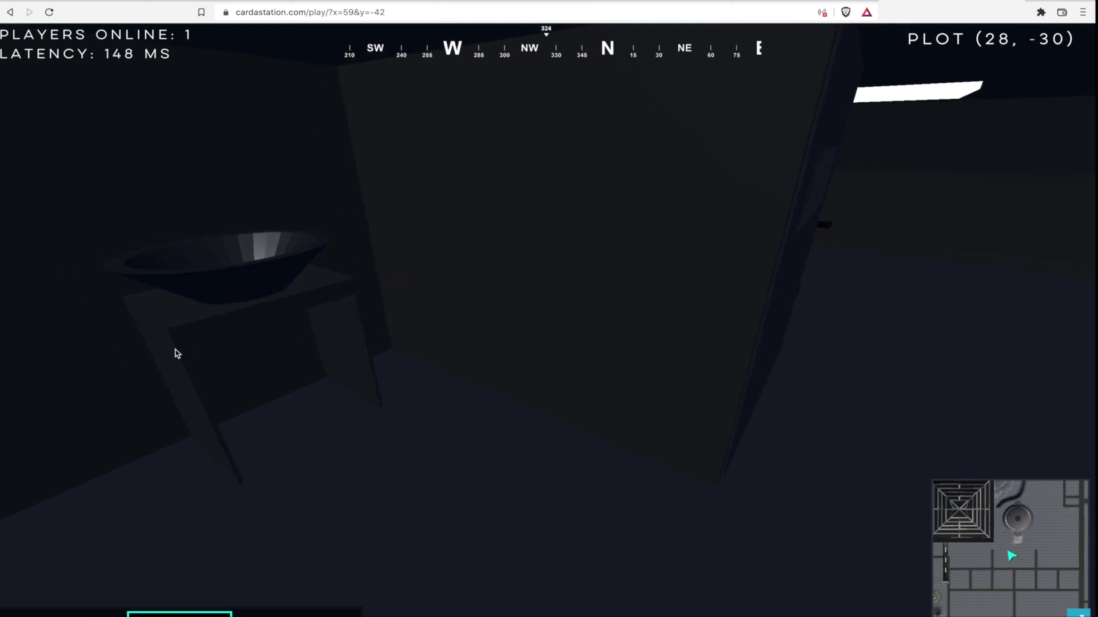
pyautogui.moveTo(178, 355)
pyautogui.mouseDown()
pyautogui.moveTo(191, 356)
pyautogui.moveTo(167, 362)
pyautogui.moveTo(182, 358)
pyautogui.mouseUp()
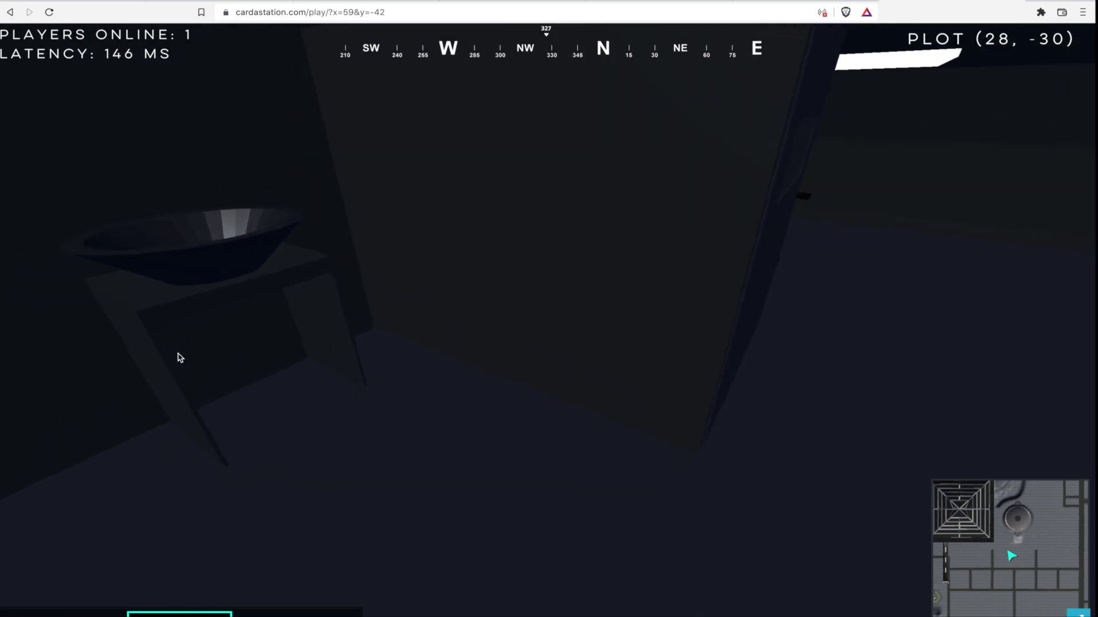
pyautogui.moveTo(179, 358); pyautogui.dragTo(175, 347)
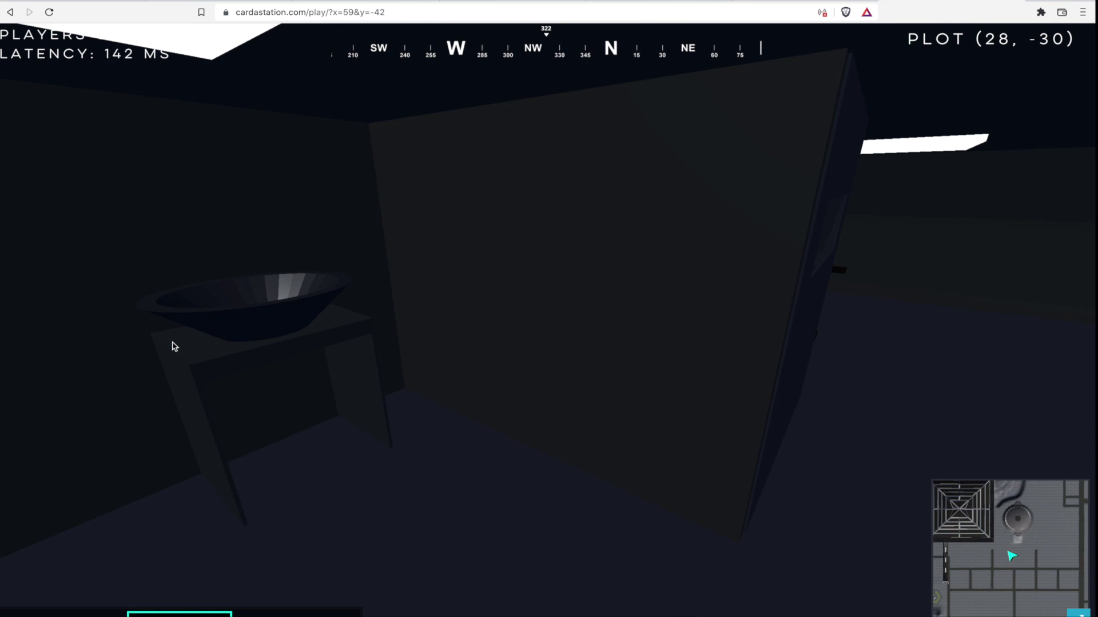
# Step: Move to the meeting room and view the long glass table, its chairs and the Raccoon poster from several angles
pyautogui.moveTo(175, 354); pyautogui.dragTo(322, 339)
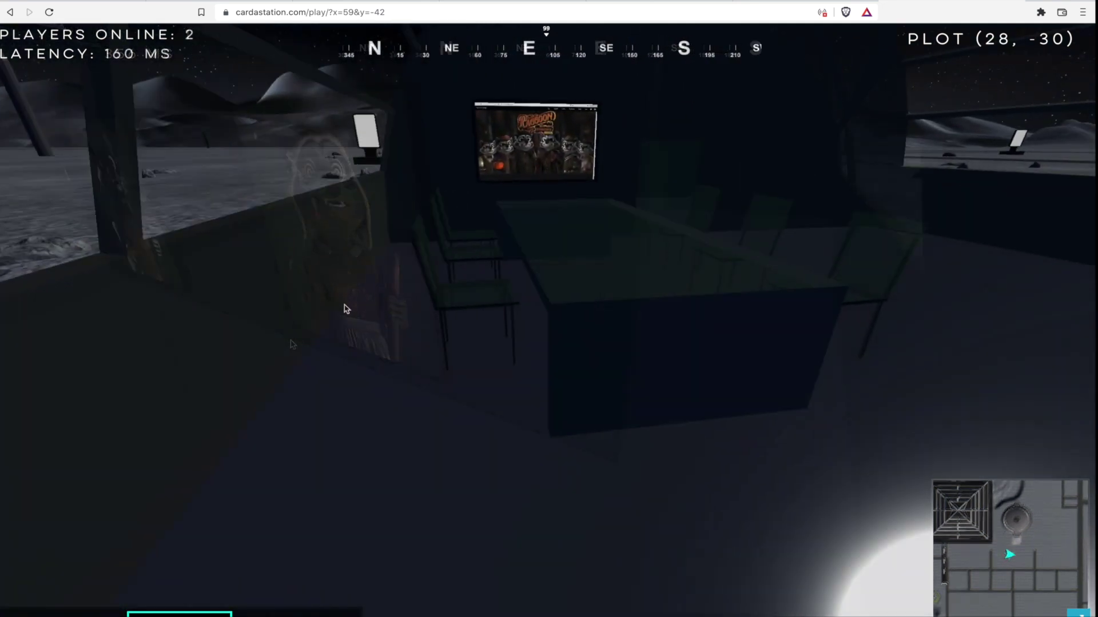
pyautogui.moveTo(347, 308); pyautogui.dragTo(323, 319)
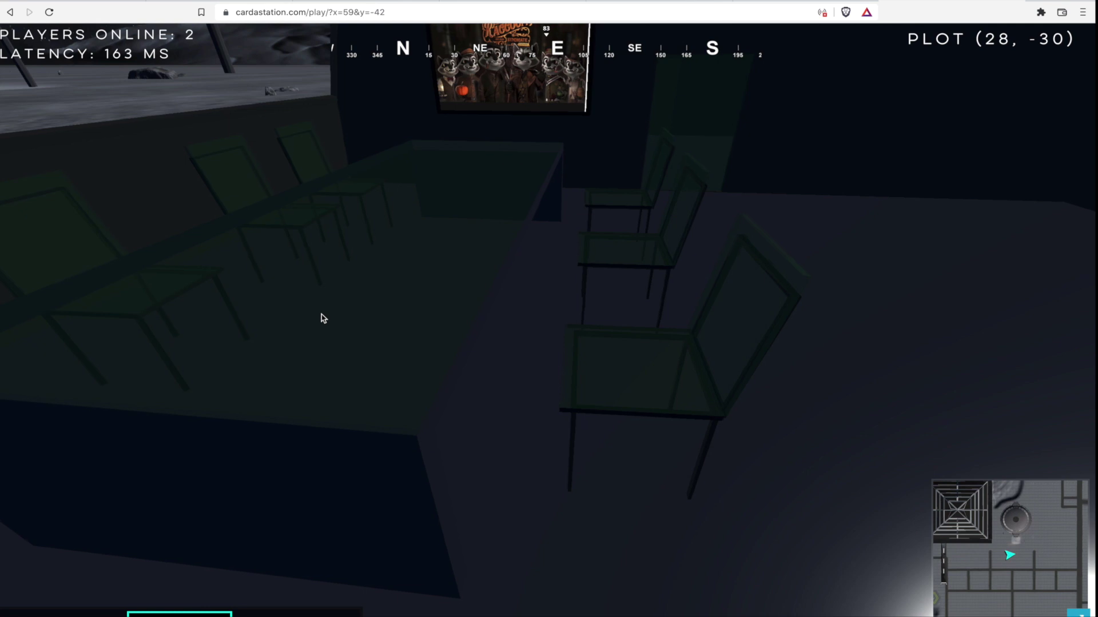
pyautogui.press('s')
pyautogui.press('a')
pyautogui.moveTo(321, 319); pyautogui.dragTo(333, 316)
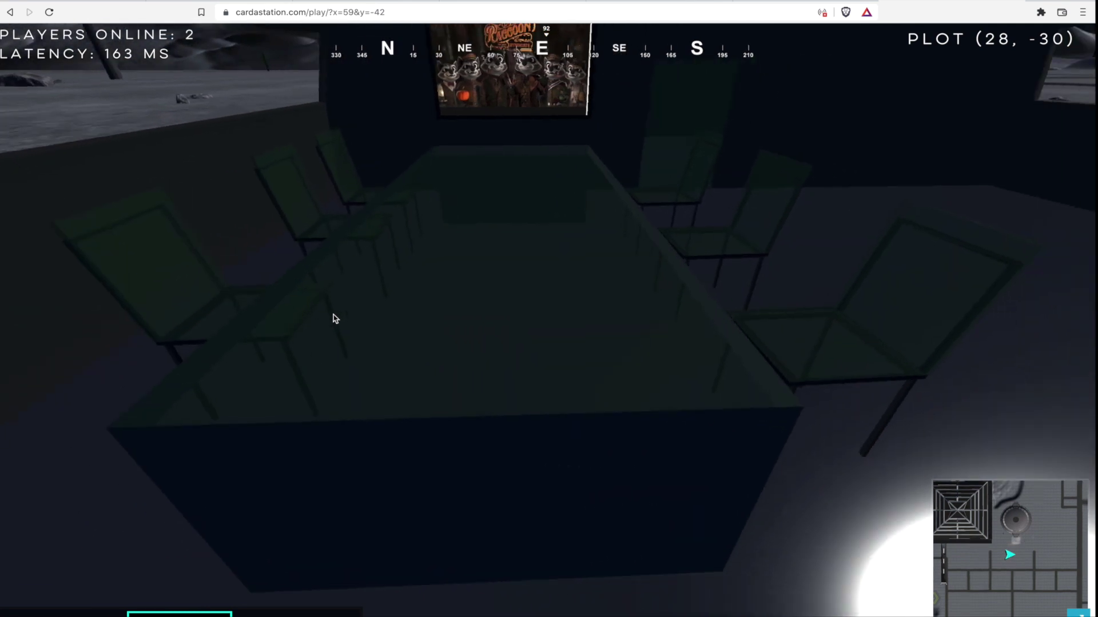
pyautogui.press('w')
pyautogui.press('a')
pyautogui.press('d')
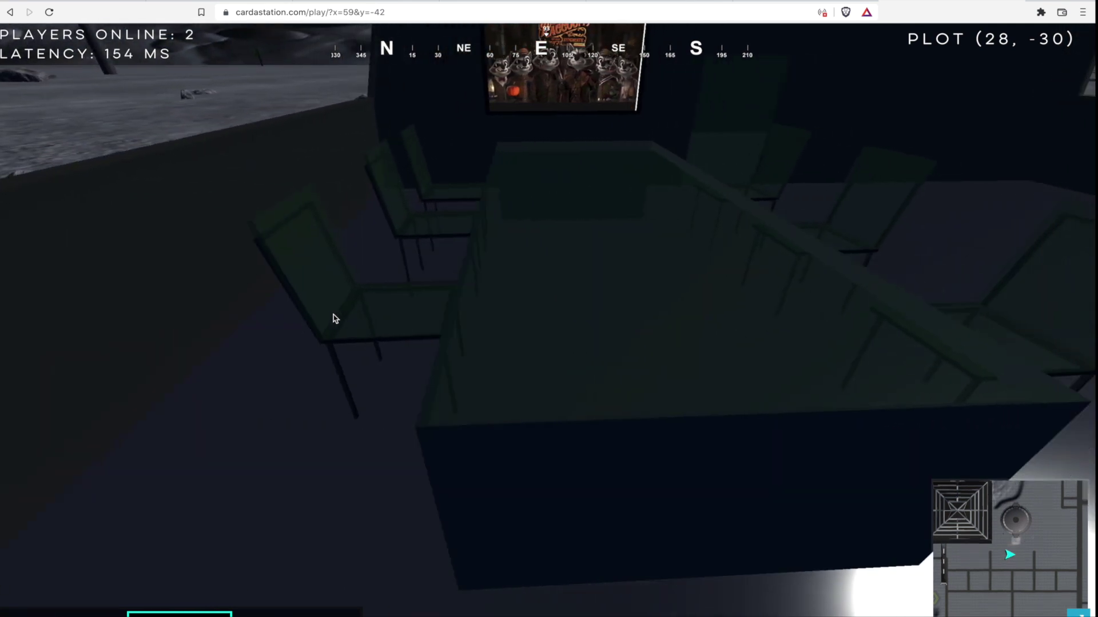
# Step: Walk past the glass table to the Raccoon Syndicate poster on the meeting room's end wall
pyautogui.moveTo(339, 315); pyautogui.dragTo(294, 287)
pyautogui.press('w')
pyautogui.press('w')
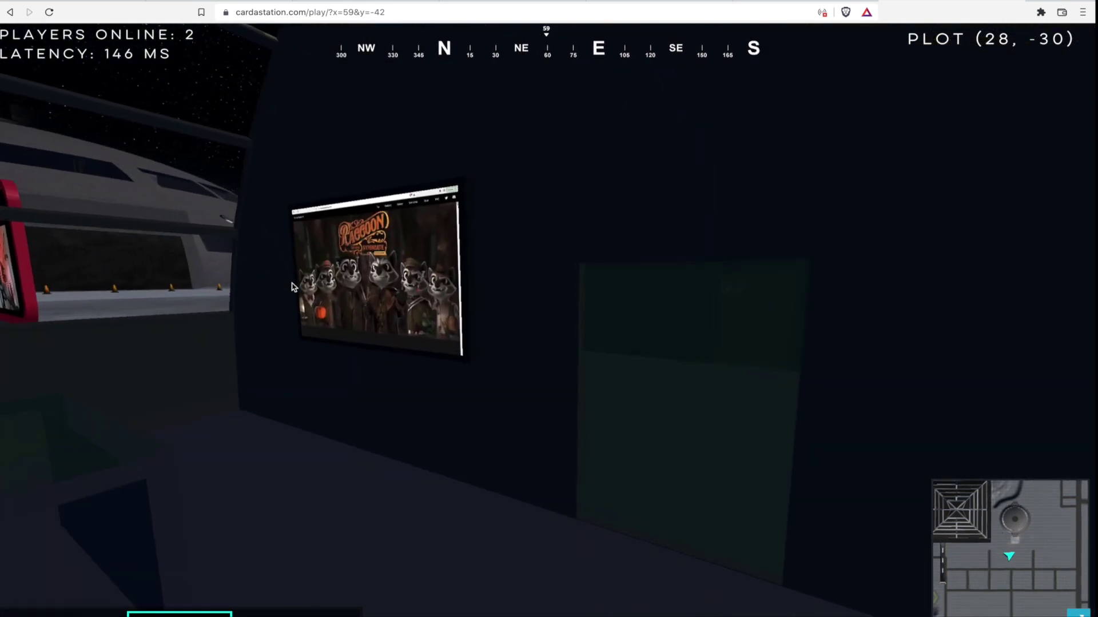
pyautogui.moveTo(294, 281)
pyautogui.mouseDown()
pyautogui.moveTo(334, 281)
pyautogui.moveTo(289, 291)
pyautogui.moveTo(296, 309)
pyautogui.moveTo(275, 314)
pyautogui.moveTo(298, 295)
pyautogui.mouseUp()
pyautogui.press('a')
pyautogui.press('w')
pyautogui.press('s')
pyautogui.press('w')
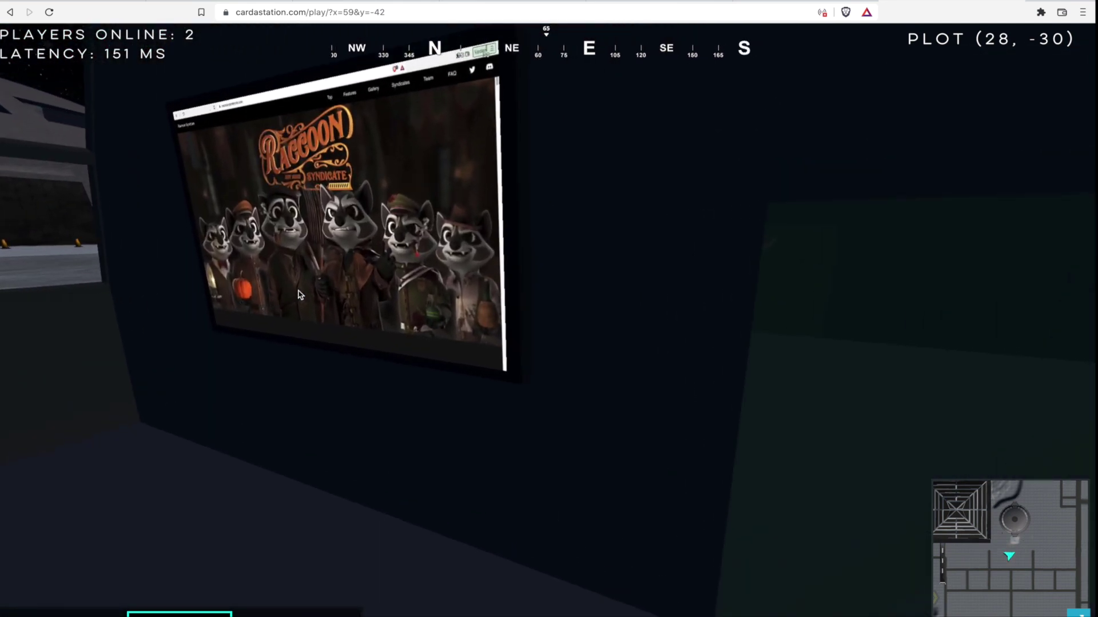
# Step: Examine the raccoon characters on the Raccoon Syndicate poster up close, and step back to view the whole picture
pyautogui.press('a')
pyautogui.moveTo(299, 291); pyautogui.dragTo(306, 295)
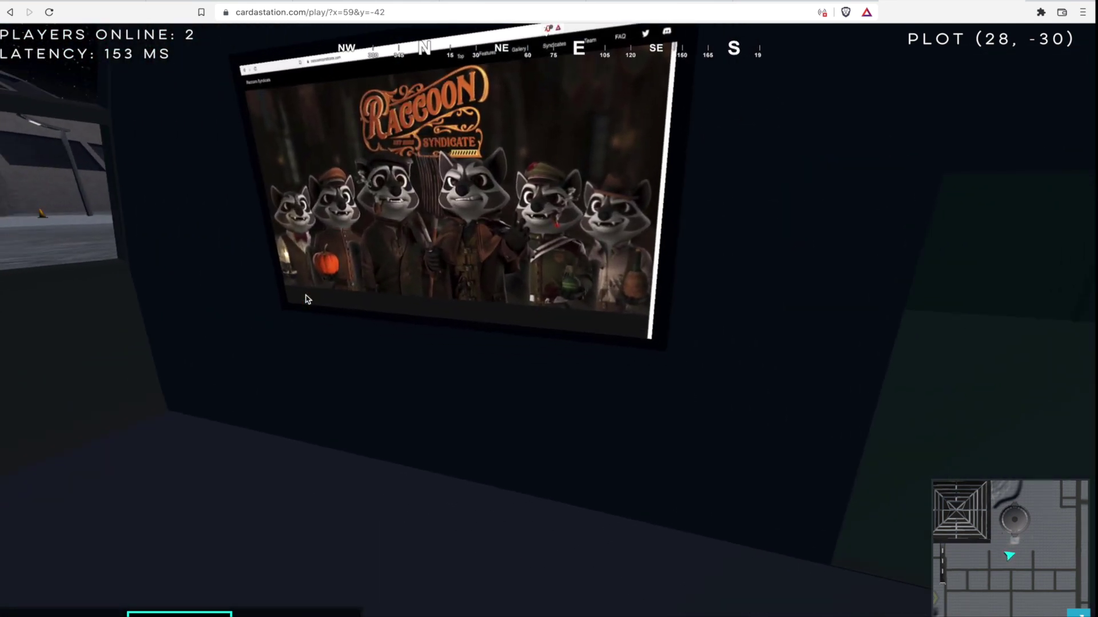
pyautogui.moveTo(305, 294)
pyautogui.mouseDown()
pyautogui.moveTo(319, 282)
pyautogui.moveTo(311, 277)
pyautogui.moveTo(307, 295)
pyautogui.mouseUp()
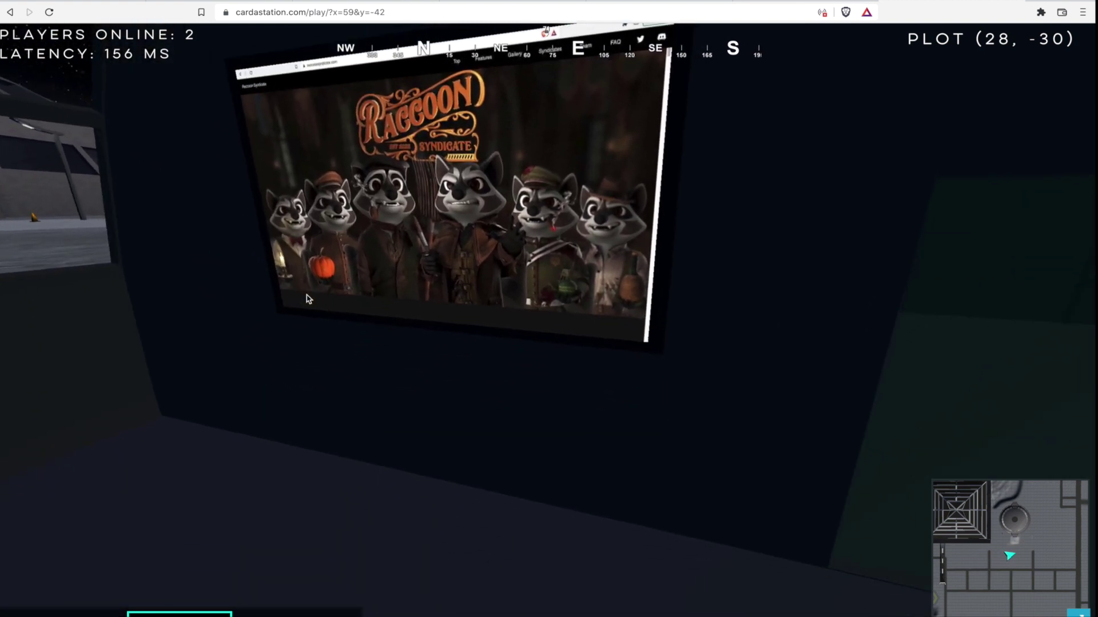
pyautogui.press('w')
pyautogui.press('s')
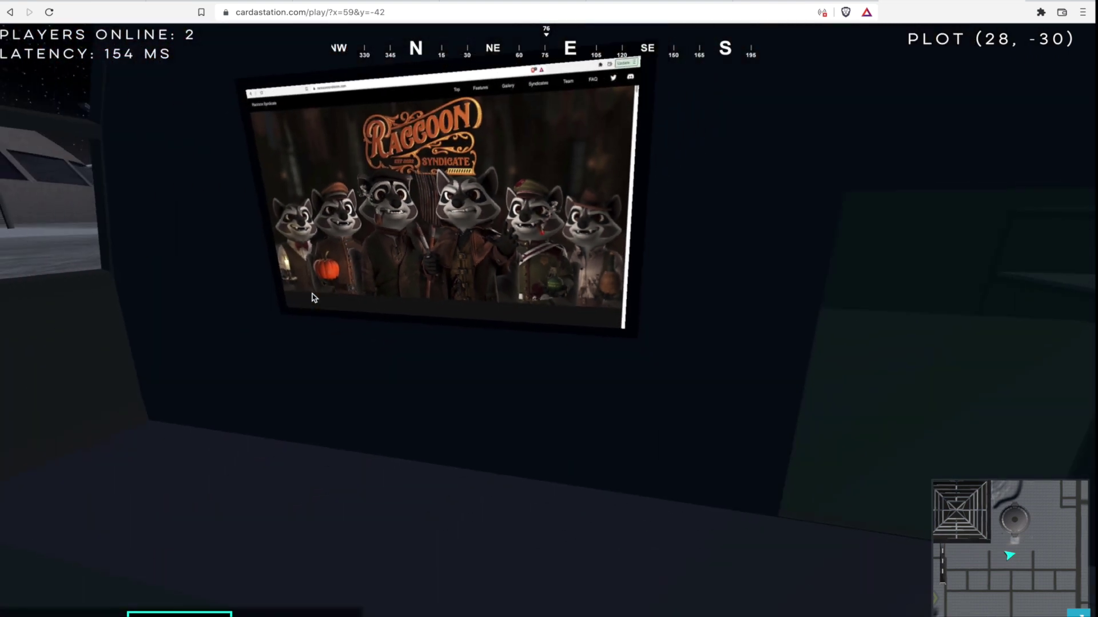
pyautogui.press('a')
pyautogui.press('s')
pyautogui.moveTo(312, 294); pyautogui.dragTo(335, 292)
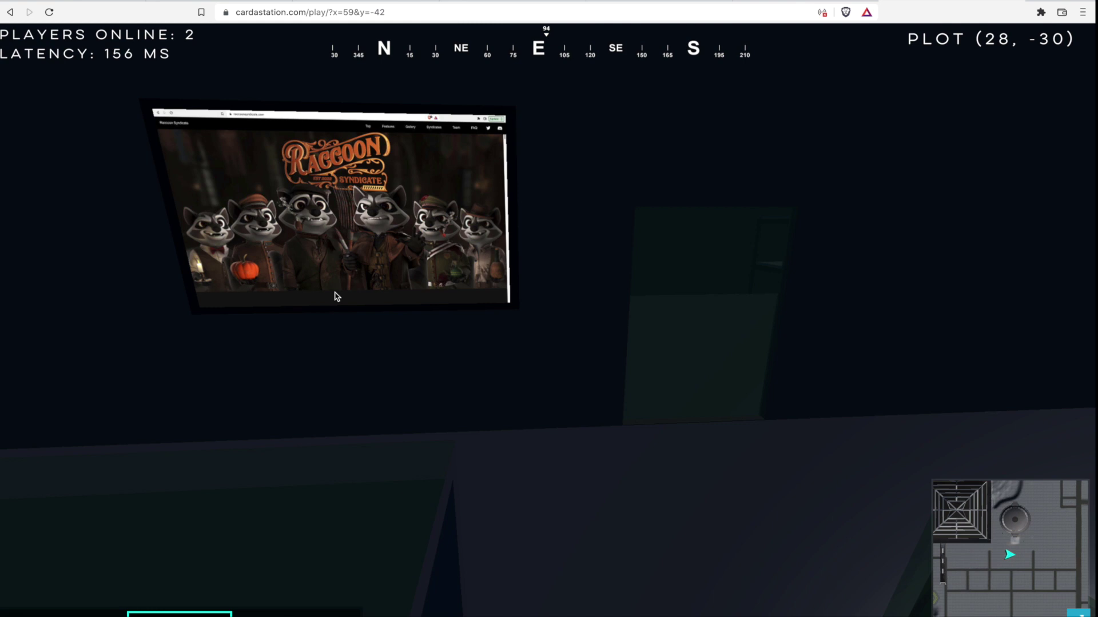
# Step: Walk around the meeting table and go through the green glass door towards the room with the shelves
pyautogui.moveTo(346, 277); pyautogui.dragTo(336, 286)
pyautogui.press('d')
pyautogui.press('s')
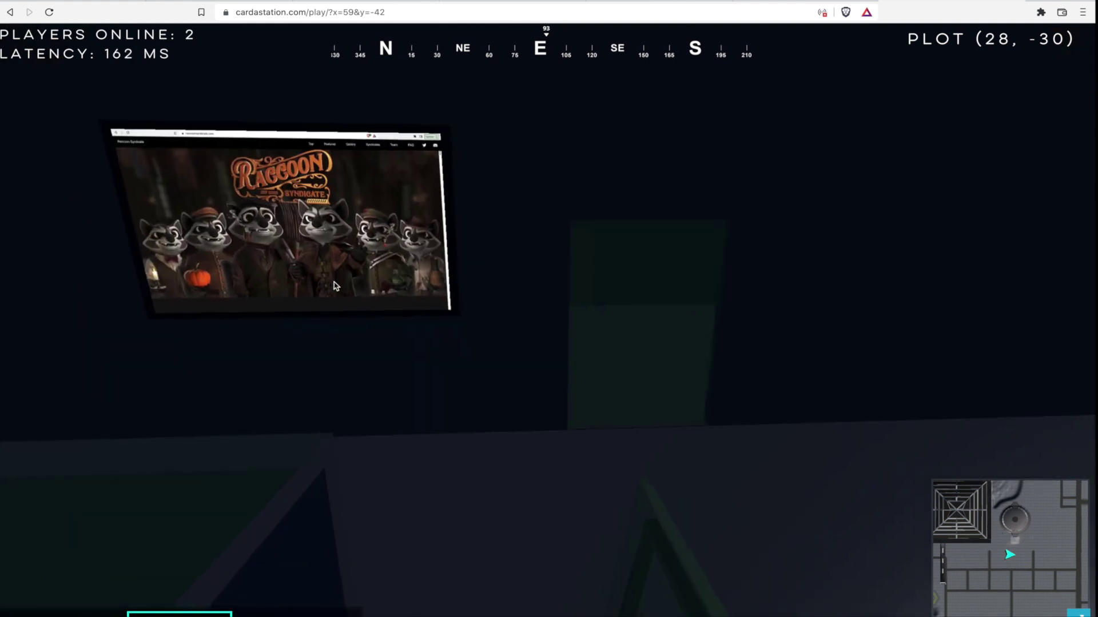
pyautogui.press('d')
pyautogui.press('s')
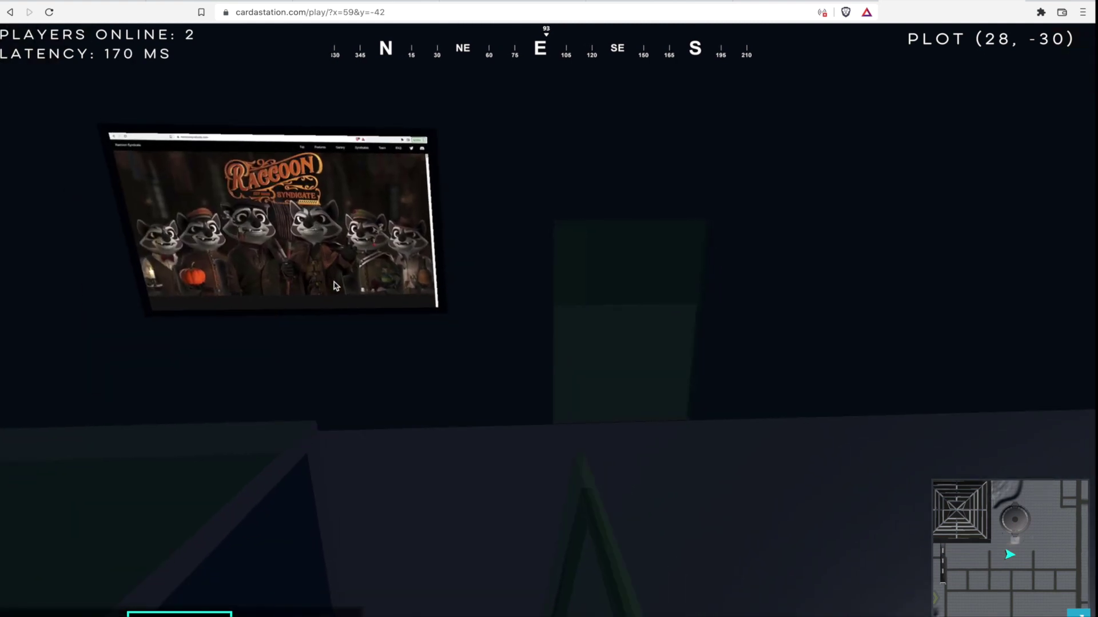
pyautogui.press('w')
pyautogui.moveTo(334, 285); pyautogui.dragTo(316, 284)
pyautogui.press('w')
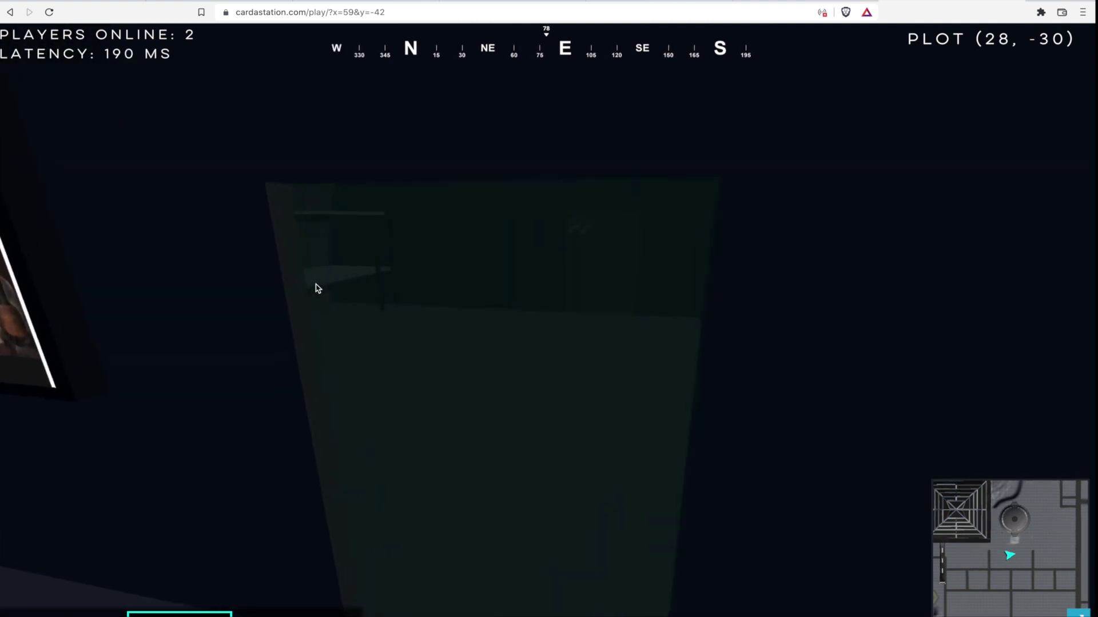
pyautogui.press('w')
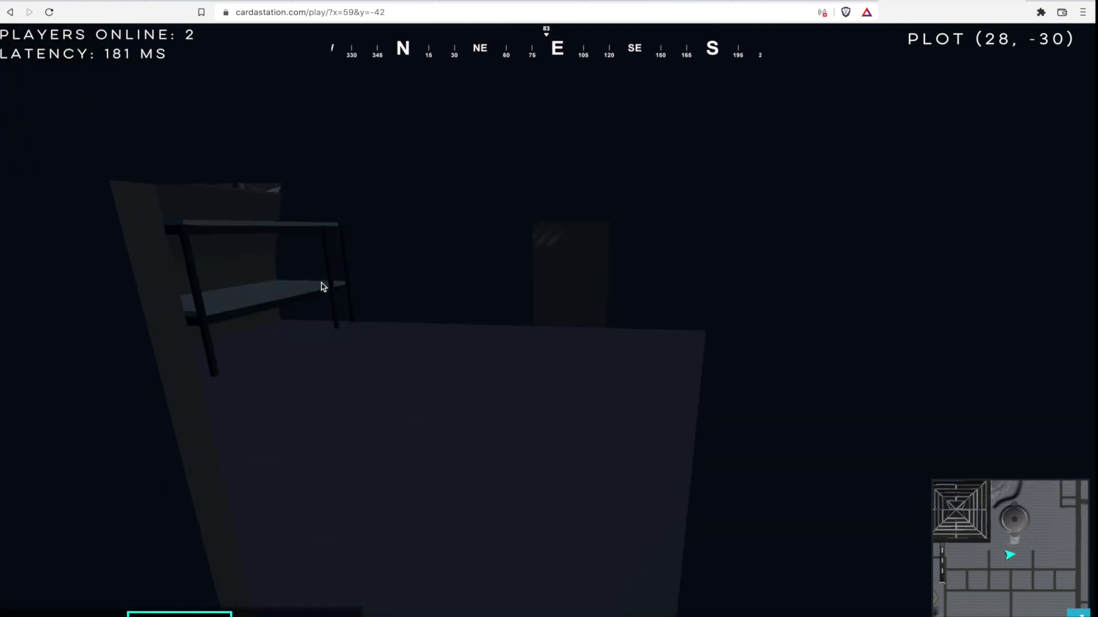
pyautogui.press('w')
# Step: Turn around and walk to the red sofa at the opposite end of the building
pyautogui.moveTo(315, 280); pyautogui.dragTo(468, 246)
pyautogui.press('w')
pyautogui.moveTo(520, 200); pyautogui.dragTo(552, 230)
pyautogui.press('w')
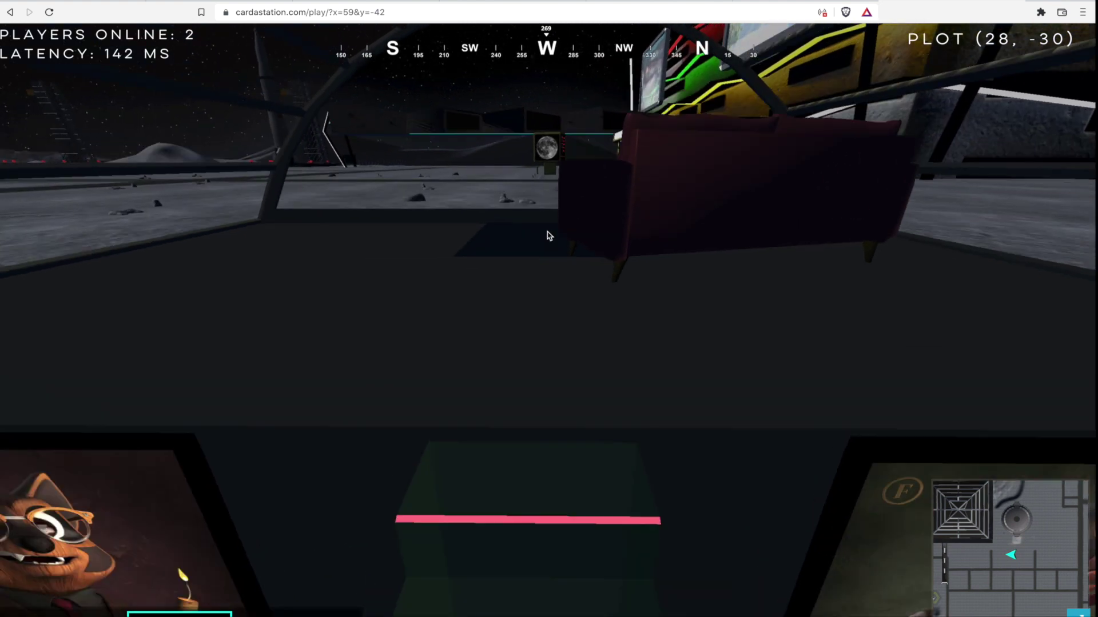
pyautogui.moveTo(547, 235); pyautogui.dragTo(680, 251)
pyautogui.press('w')
pyautogui.press('s')
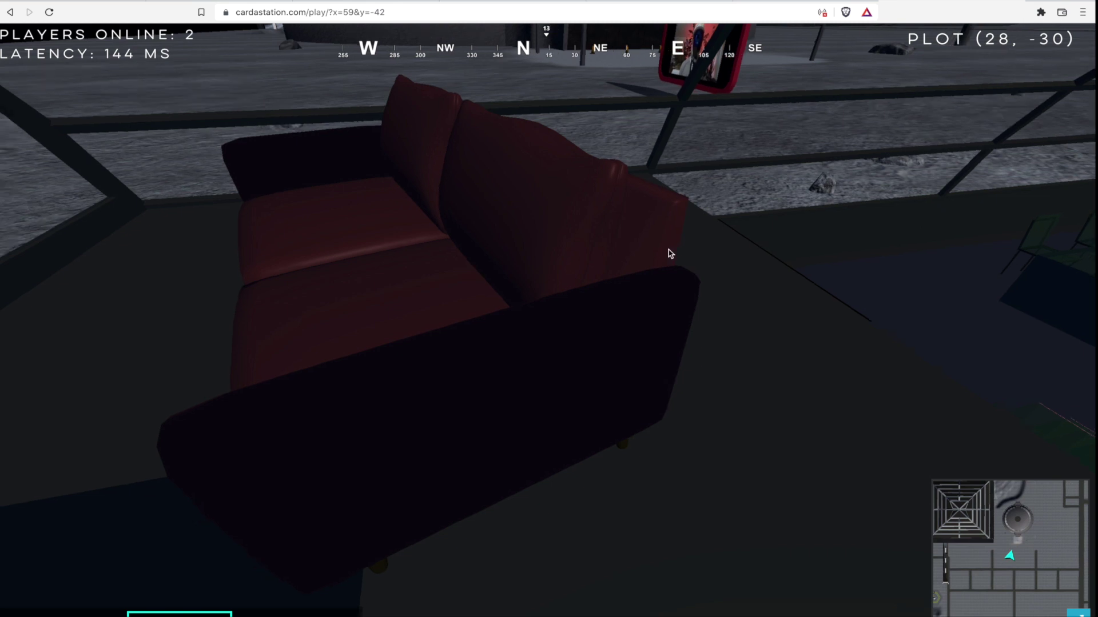
# Step: Circle the red sofa to examine its seat, armrest and backrest
pyautogui.press('s')
pyautogui.press('a')
pyautogui.moveTo(665, 251); pyautogui.dragTo(706, 254)
pyautogui.press('w')
pyautogui.press('w')
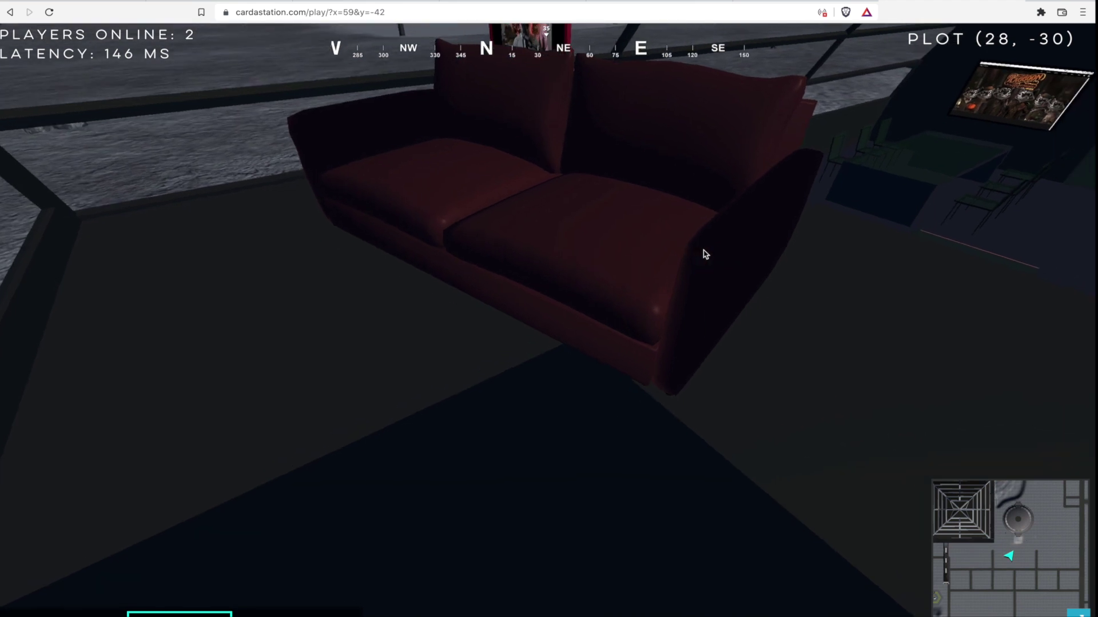
pyautogui.press('w')
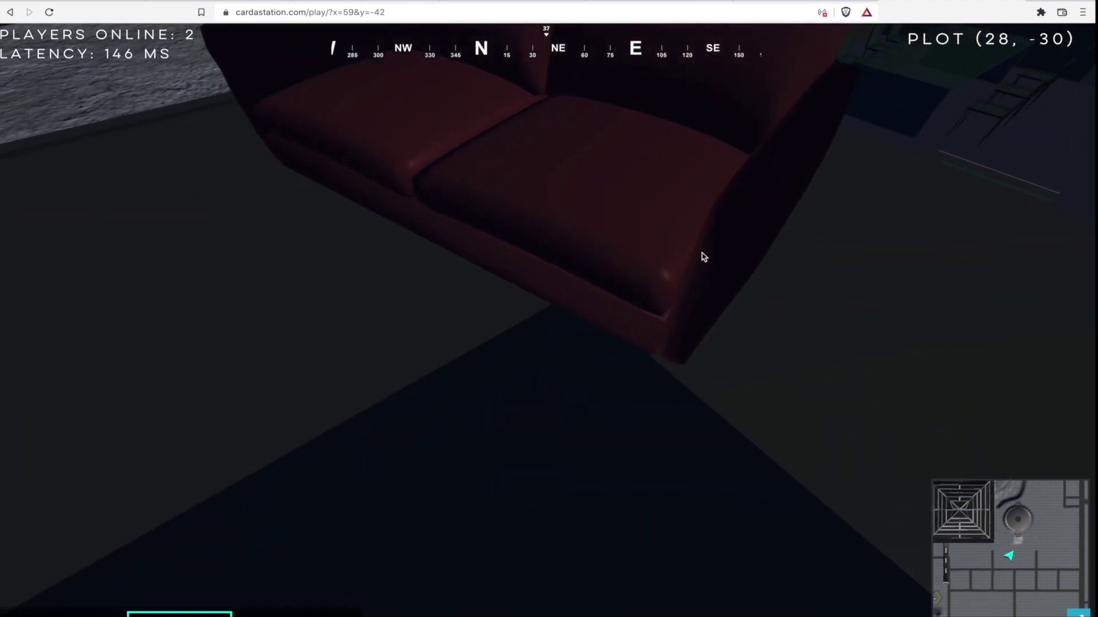
pyautogui.moveTo(701, 257); pyautogui.dragTo(598, 252)
pyautogui.press('d')
pyautogui.press('w')
pyautogui.press('d')
pyautogui.press('d')
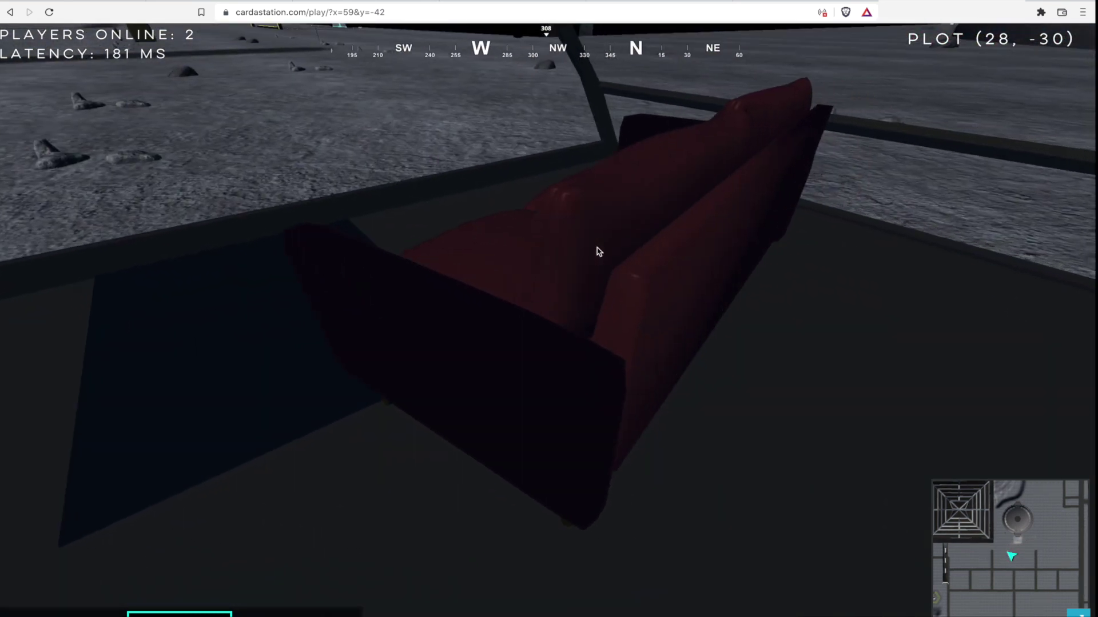
pyautogui.press('w')
pyautogui.press('d')
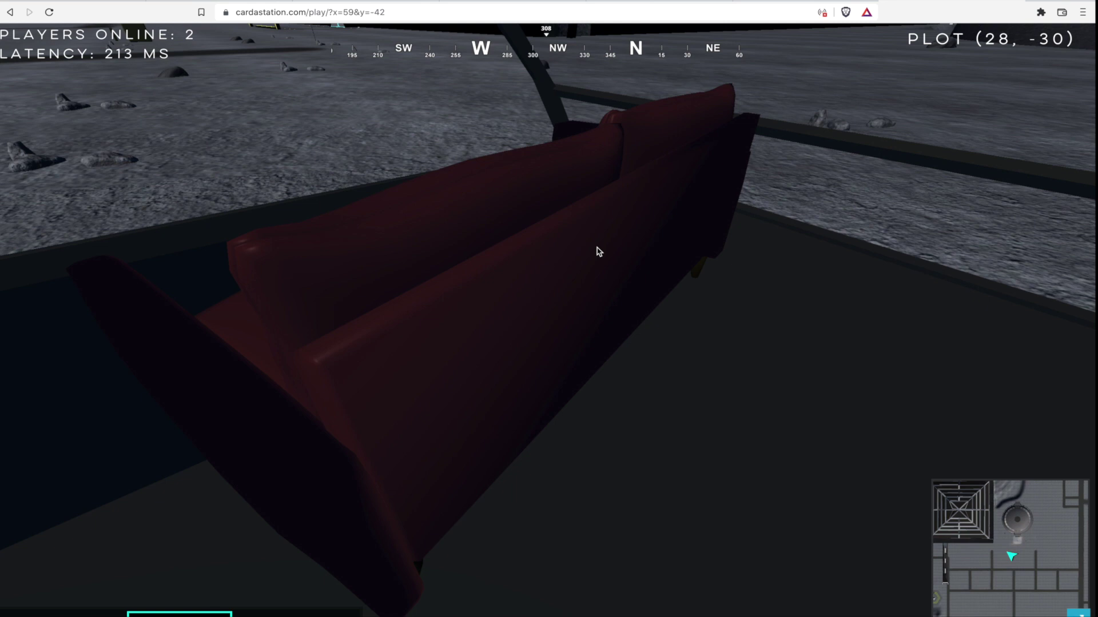
# Step: View the red sofa from farther away and look around the hall towards the meeting table and end wall
pyautogui.moveTo(599, 252)
pyautogui.mouseDown()
pyautogui.moveTo(576, 282)
pyautogui.moveTo(578, 258)
pyautogui.moveTo(646, 247)
pyautogui.moveTo(584, 238)
pyautogui.moveTo(607, 241)
pyautogui.mouseUp()
pyautogui.press('a')
pyautogui.press('s')
pyautogui.press('a')
pyautogui.press('w')
pyautogui.moveTo(691, 261); pyautogui.dragTo(636, 245)
pyautogui.press('s')
pyautogui.press('d')
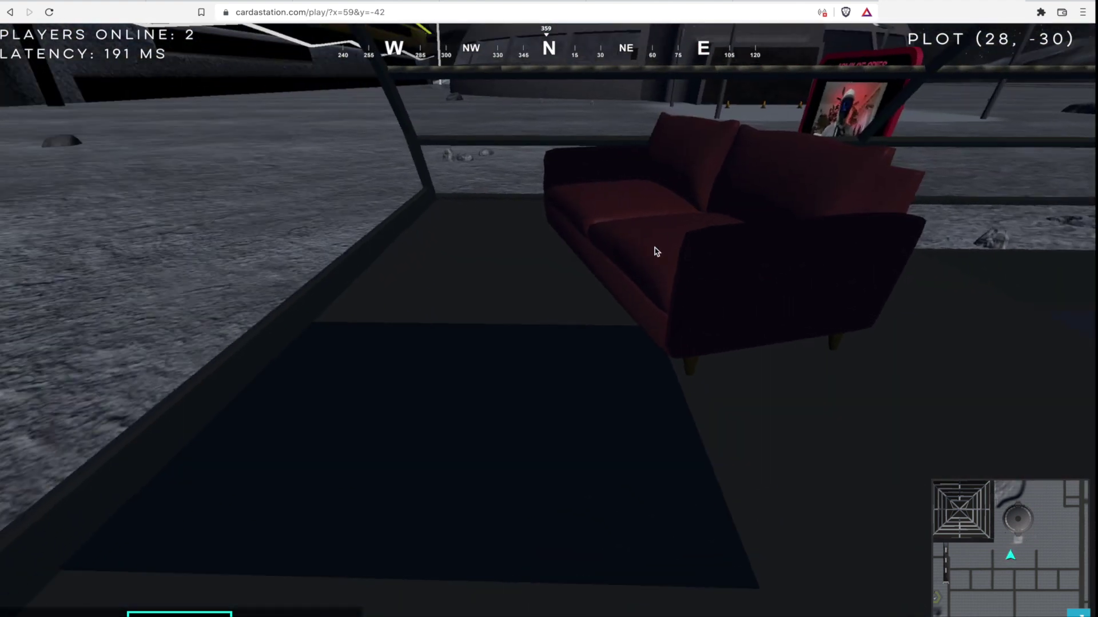
pyautogui.moveTo(655, 251); pyautogui.dragTo(412, 252)
pyautogui.press('a')
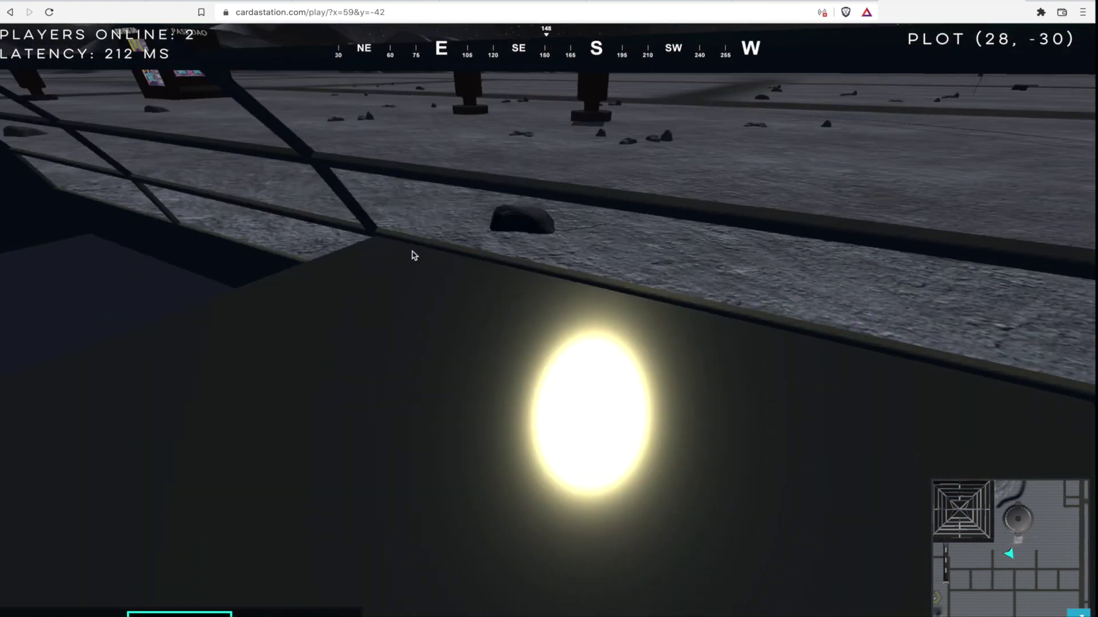
pyautogui.press('a')
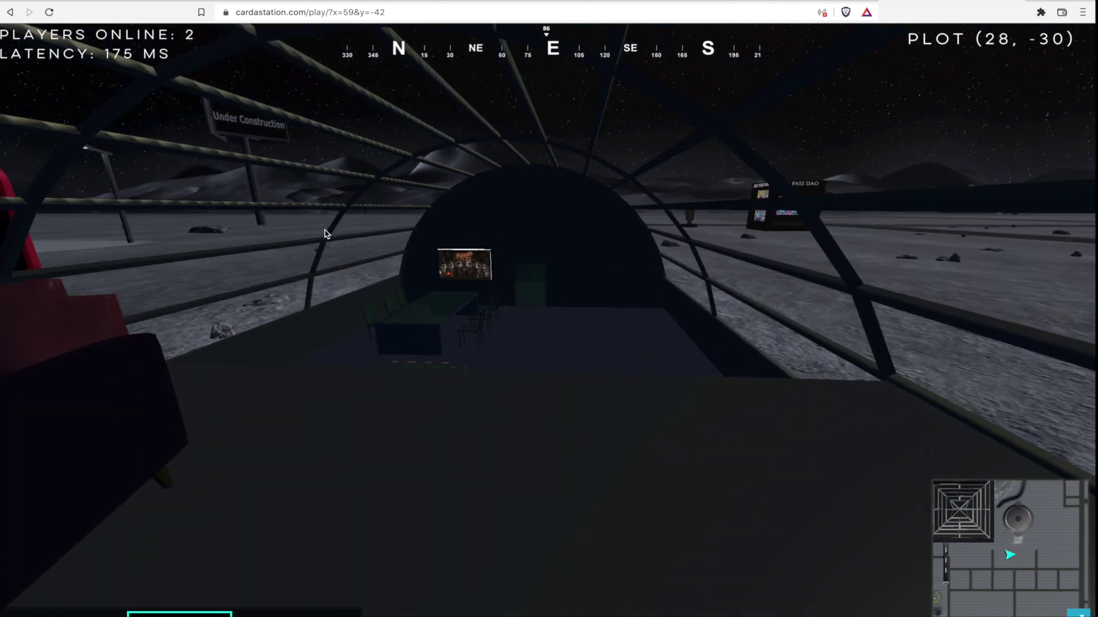
pyautogui.press('a')
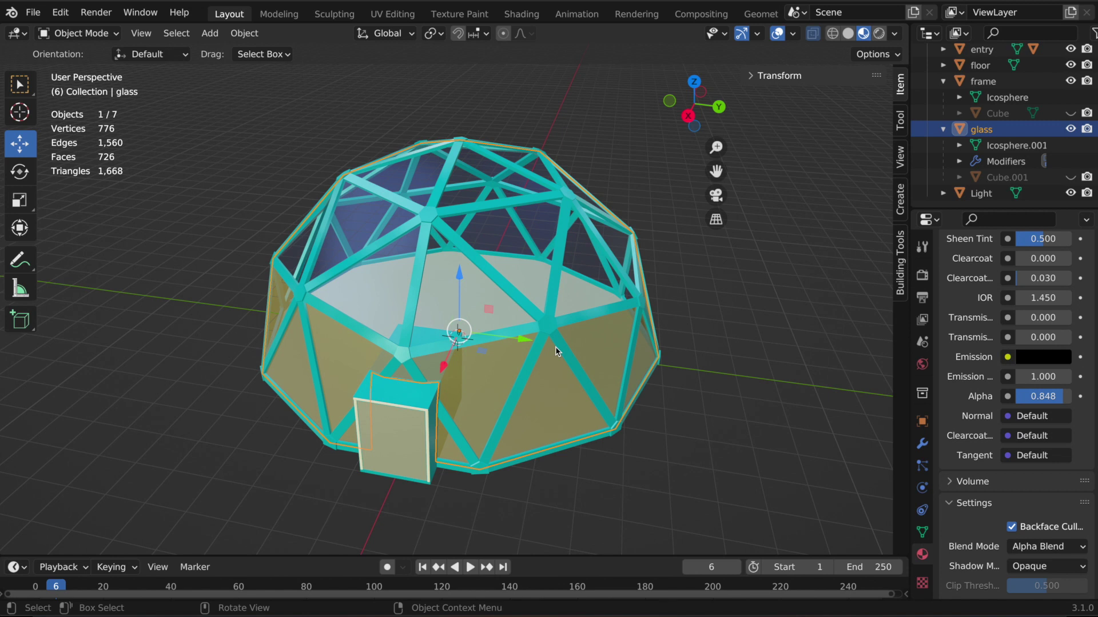
# Step: Switch to Blender and add a 2 m cube at the centre of the dome's interior
pyautogui.scroll(8, 557, 351)
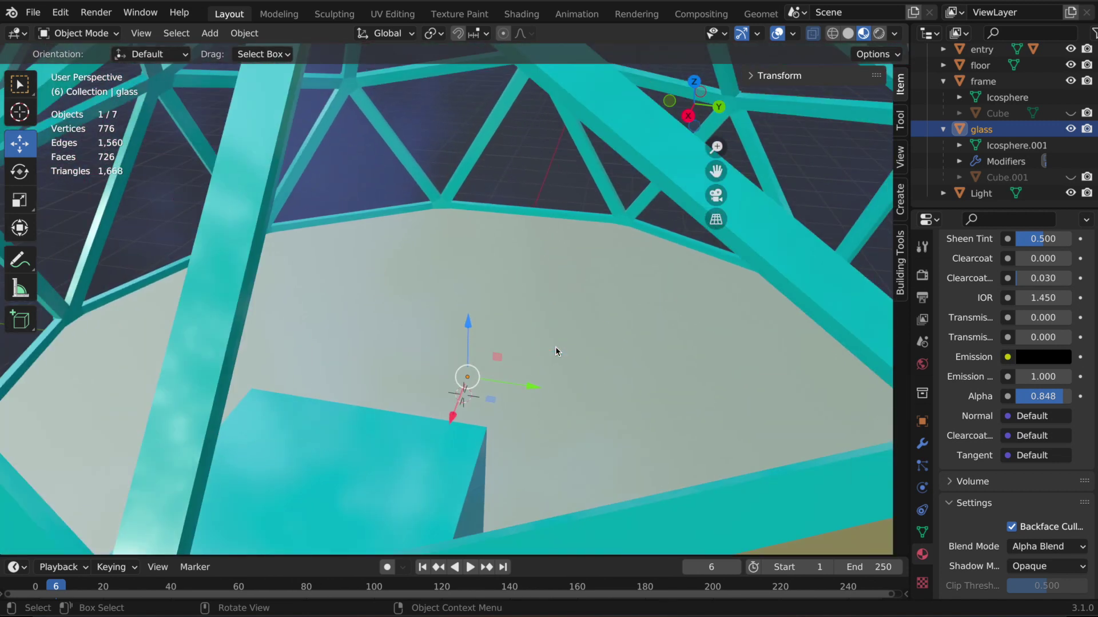
pyautogui.scroll(3, 506, 310)
pyautogui.moveTo(506, 310); pyautogui.dragTo(505, 310, button='middle')
pyautogui.scroll(2, 505, 314)
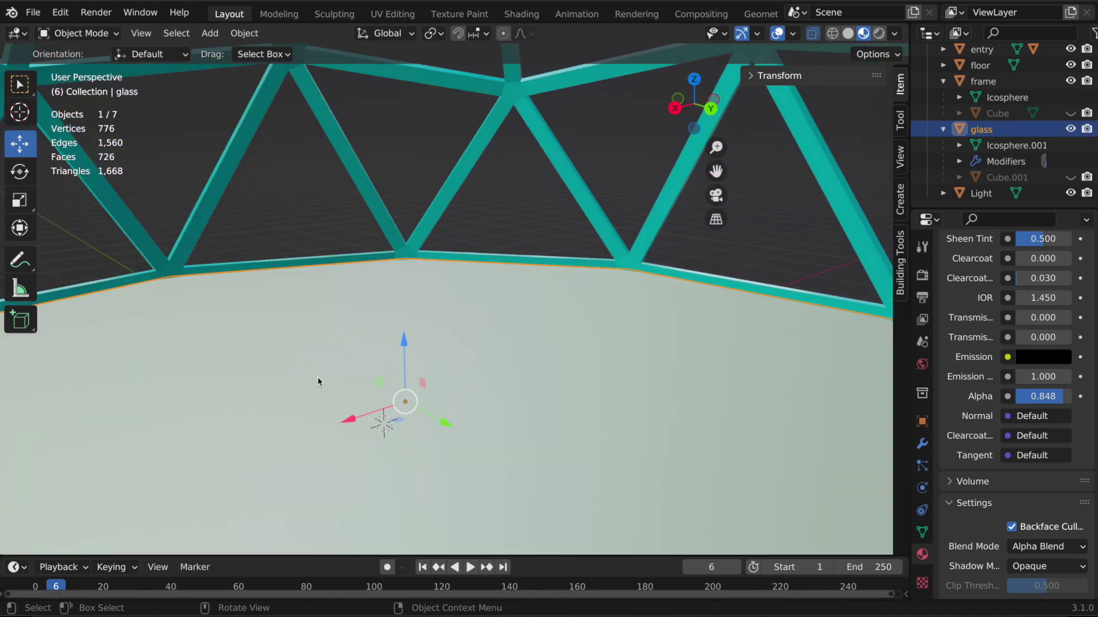
pyautogui.click(212, 34)
pyautogui.moveTo(232, 52)
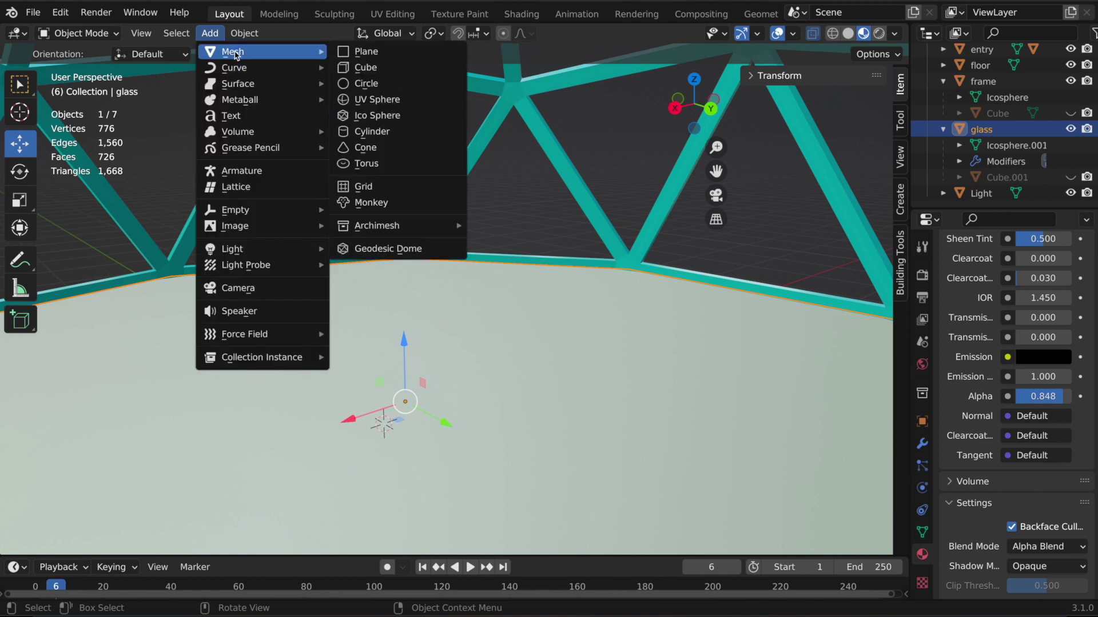
pyautogui.click(387, 68)
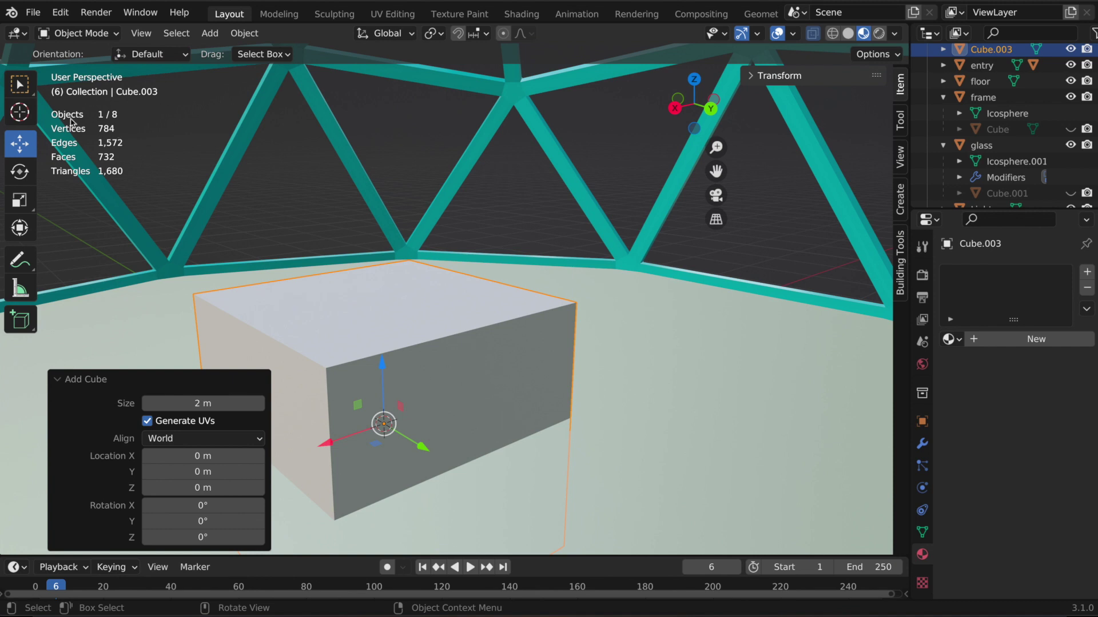
# Step: Scale the cube along X by 0.198 and again by 0.300, and raise the thin panel about 1.08 m
pyautogui.click(19, 203)
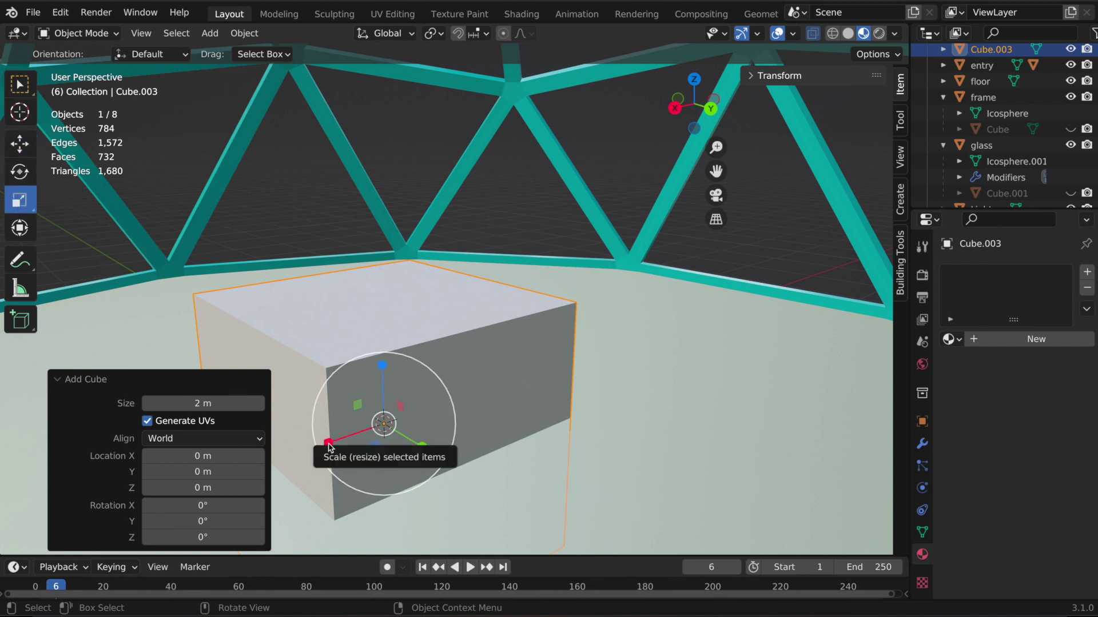
pyautogui.moveTo(368, 430)
pyautogui.mouseDown()
pyautogui.moveTo(404, 407)
pyautogui.moveTo(380, 423)
pyautogui.mouseUp()
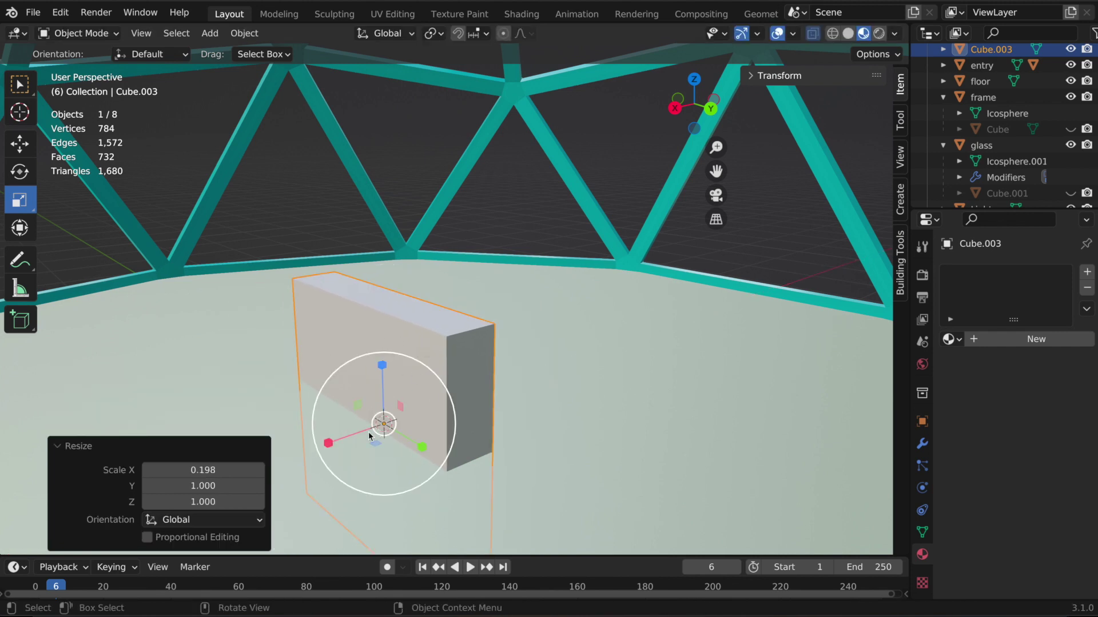
pyautogui.moveTo(328, 443); pyautogui.dragTo(379, 424)
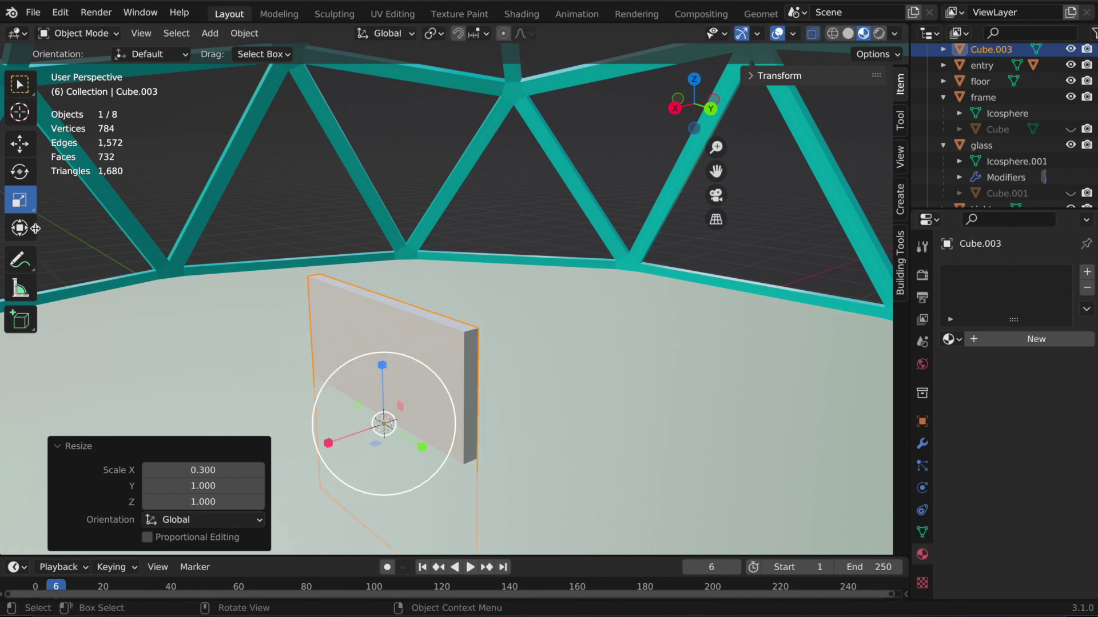
pyautogui.click(21, 148)
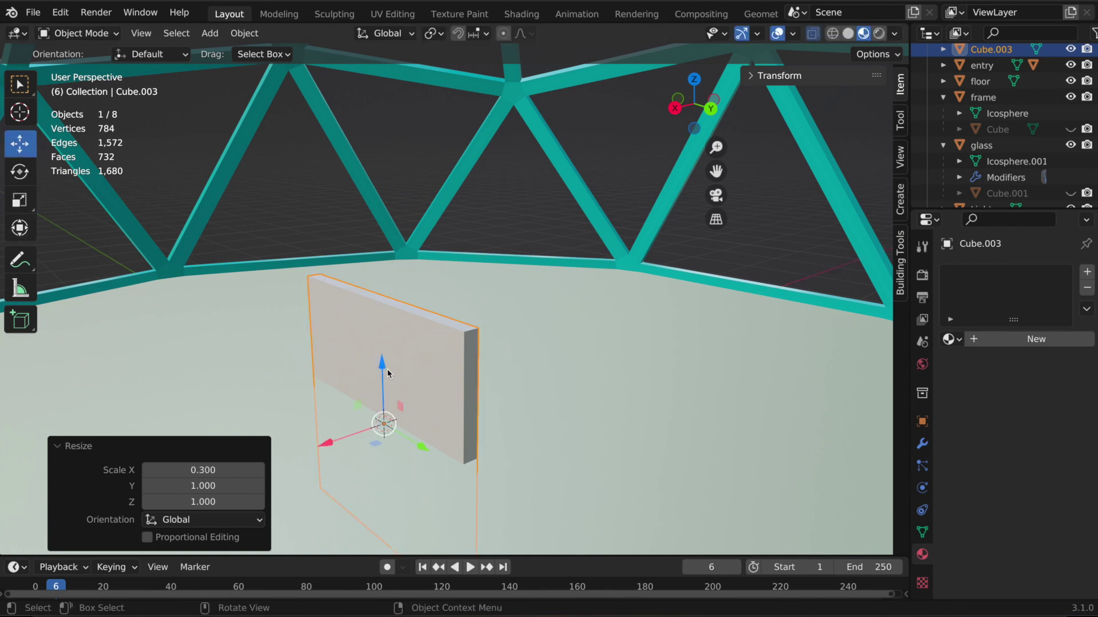
pyautogui.moveTo(382, 366); pyautogui.dragTo(388, 224)
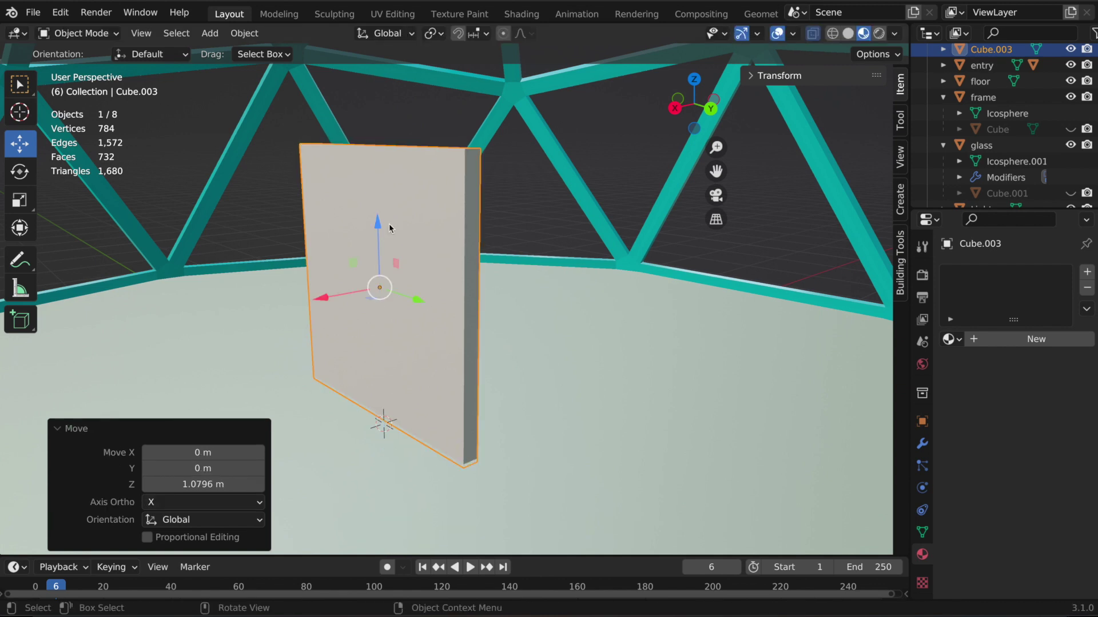
# Step: Scale the panel by 3.424 along Y and 1.249 along Z, and raise it about 0.22 m
pyautogui.moveTo(380, 286); pyautogui.dragTo(415, 304, button='middle')
pyautogui.moveTo(416, 304); pyautogui.dragTo(457, 311, button='middle')
pyautogui.click(20, 200)
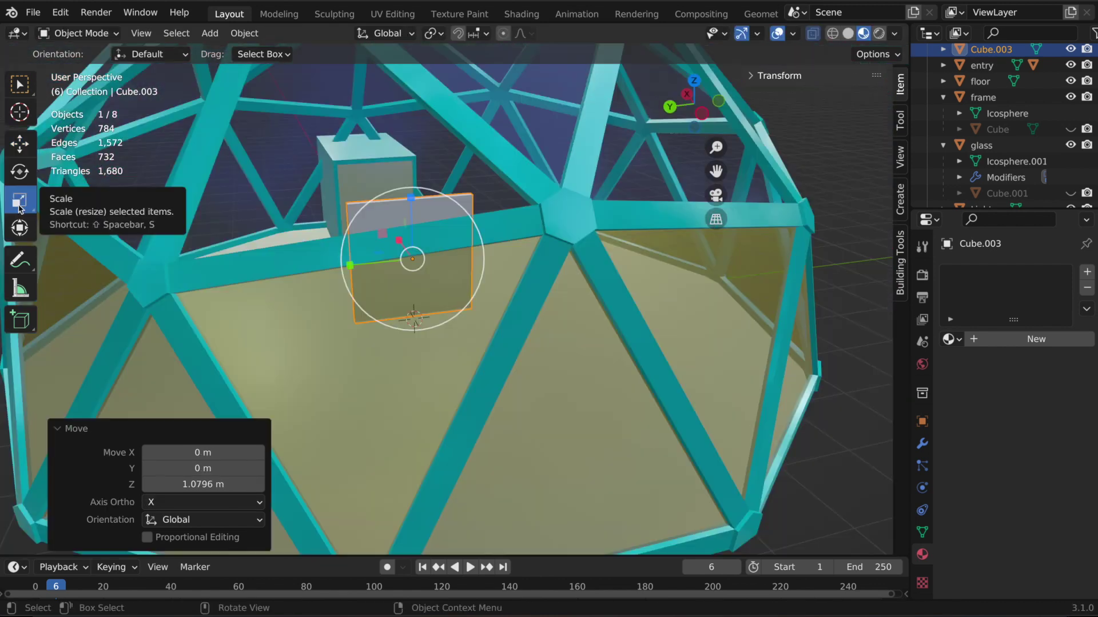
pyautogui.moveTo(337, 267); pyautogui.dragTo(90, 280)
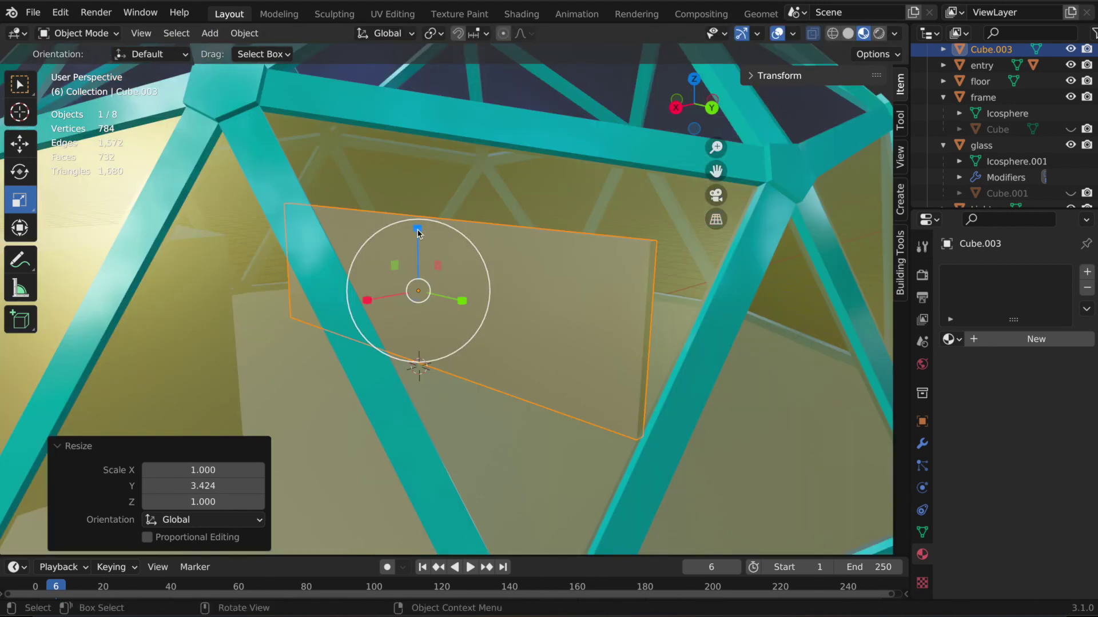
pyautogui.moveTo(418, 224); pyautogui.dragTo(419, 210)
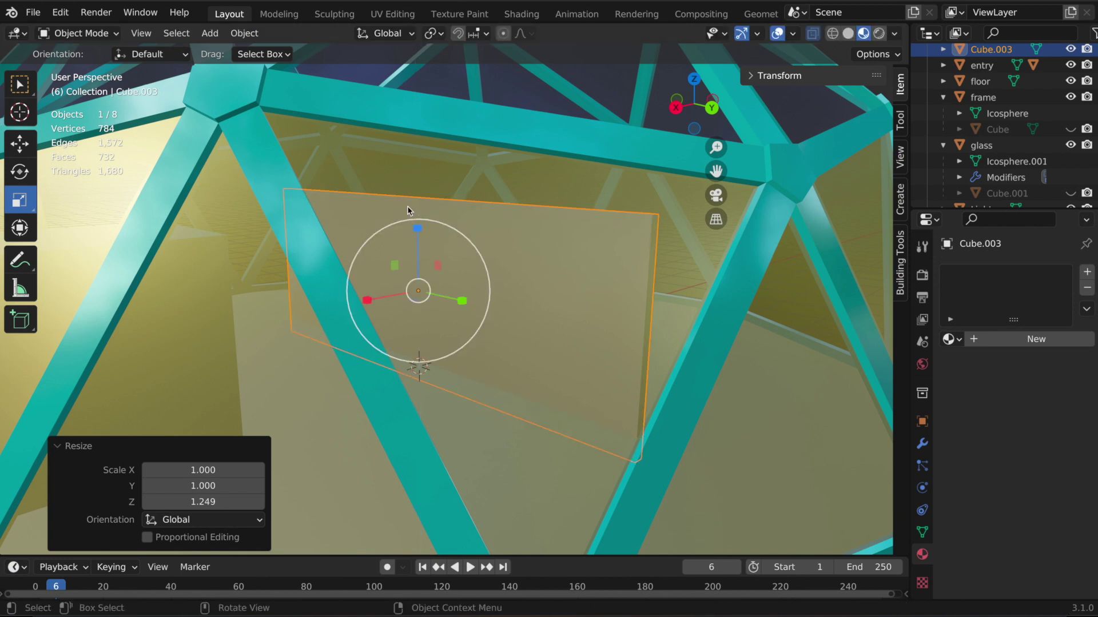
pyautogui.click(20, 144)
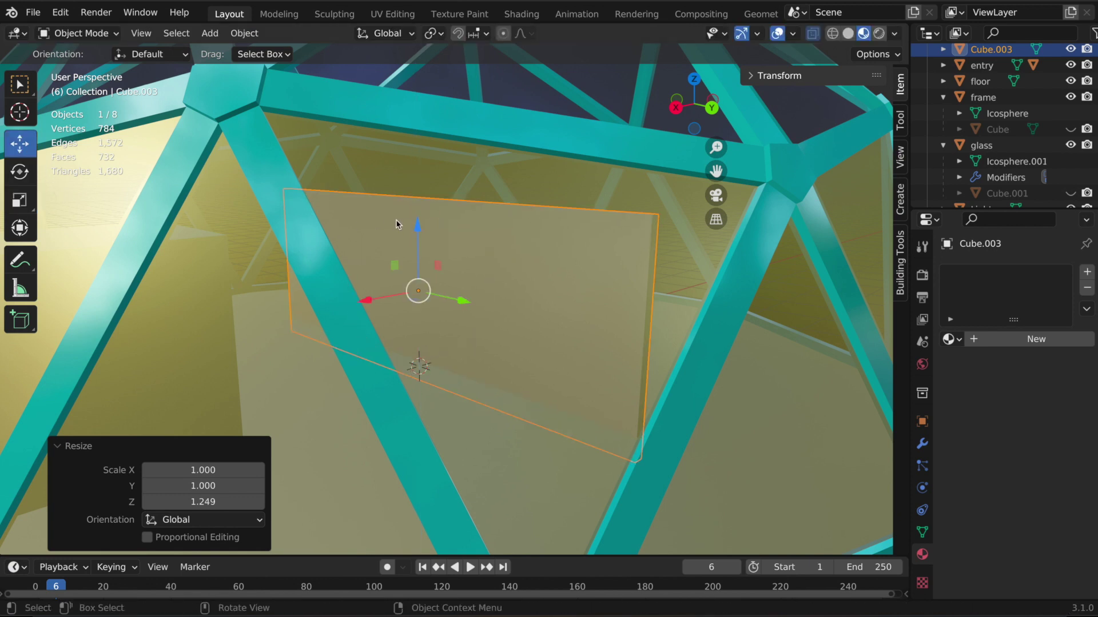
pyautogui.moveTo(418, 225); pyautogui.dragTo(420, 211)
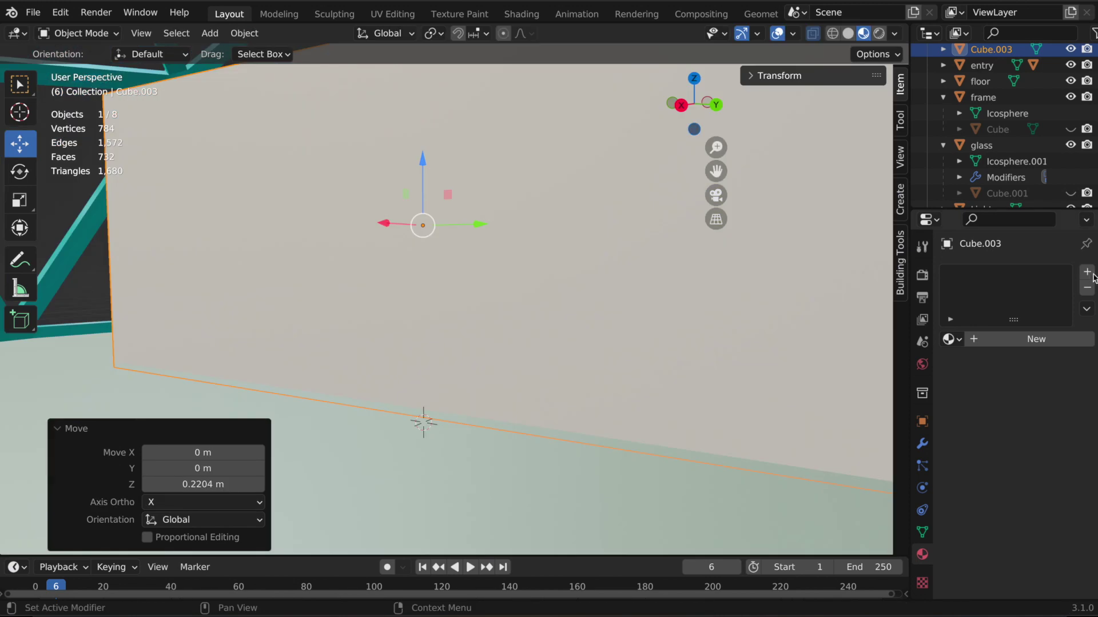
# Step: Add a material slot to the wall panel and assign the existing blue material
pyautogui.click(1087, 272)
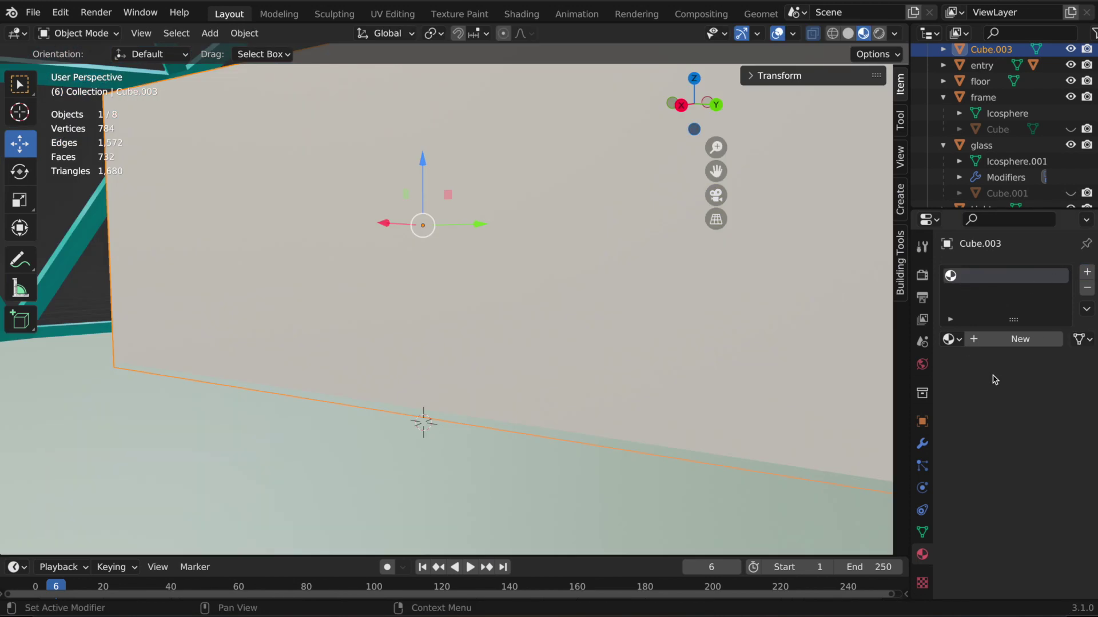
pyautogui.click(953, 341)
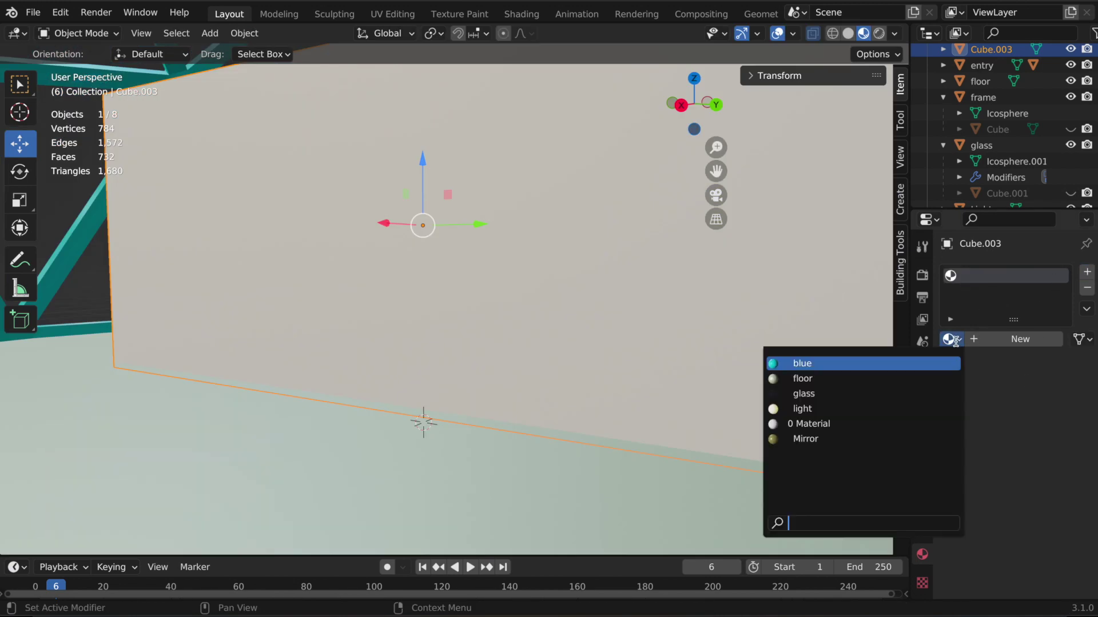
pyautogui.click(827, 363)
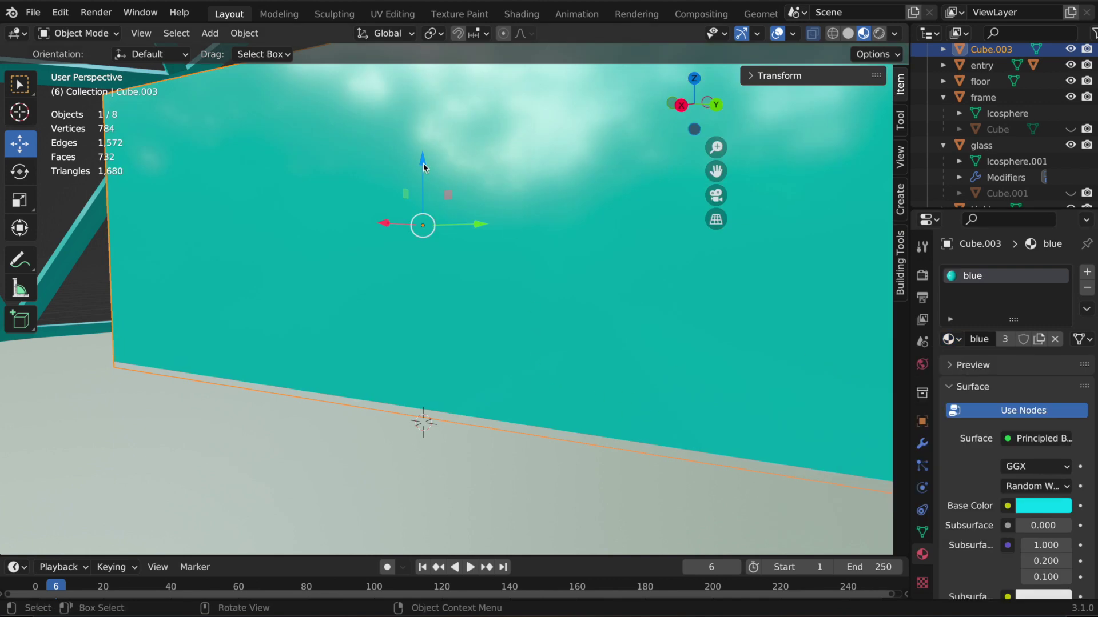
# Step: Raise the wall panel about 0.03 m and start an Images as Planes import, browsing to the CardaStation folder
pyautogui.moveTo(424, 159); pyautogui.dragTo(424, 152)
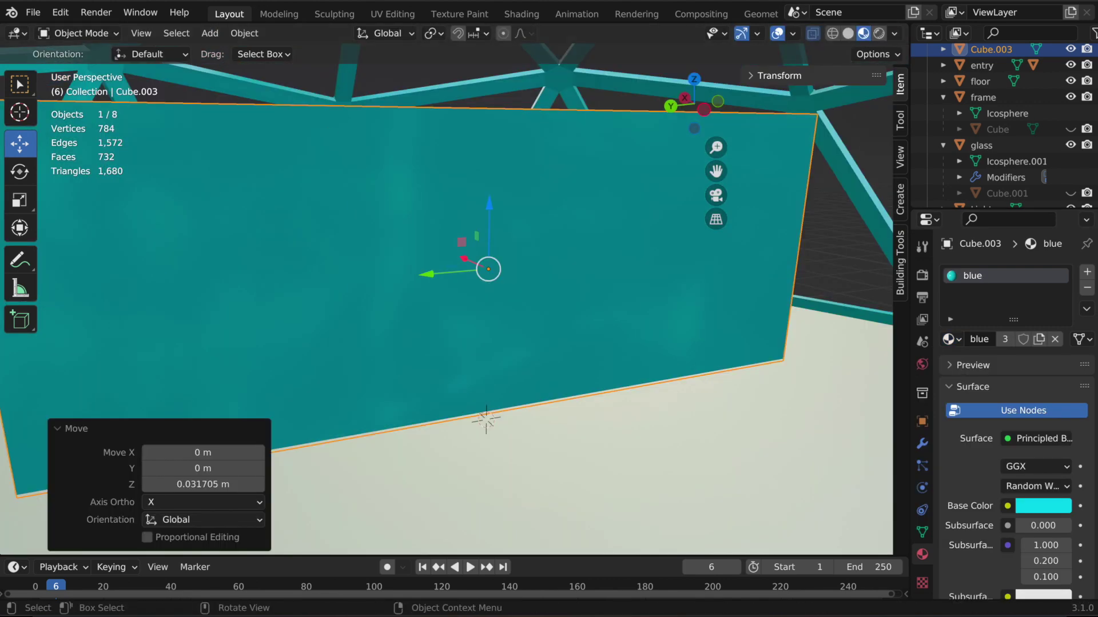
pyautogui.click(210, 37)
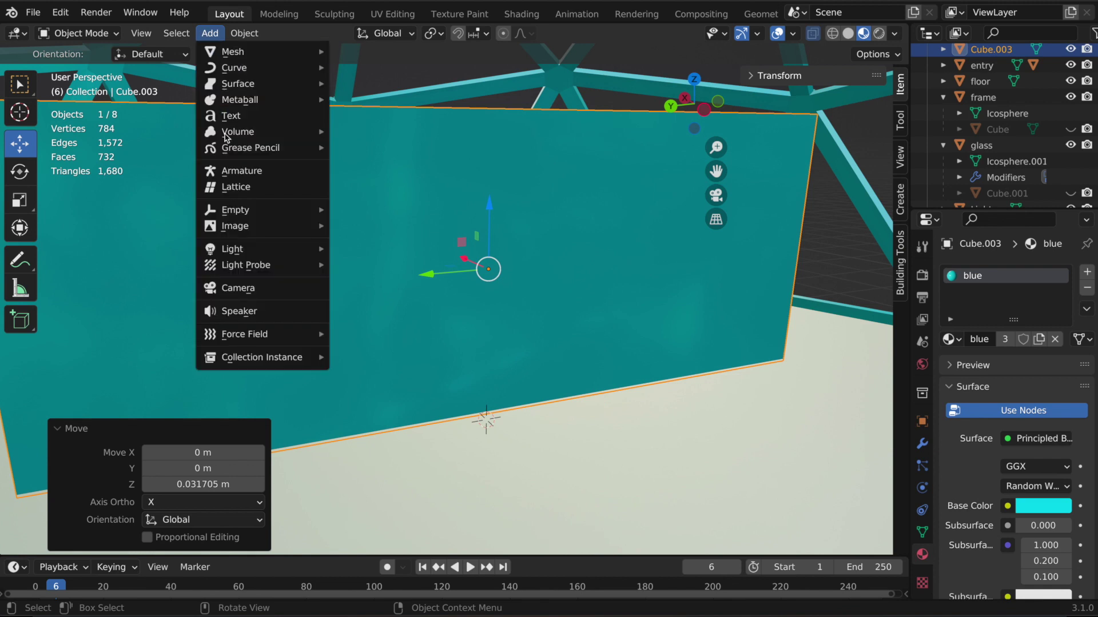
pyautogui.moveTo(249, 230)
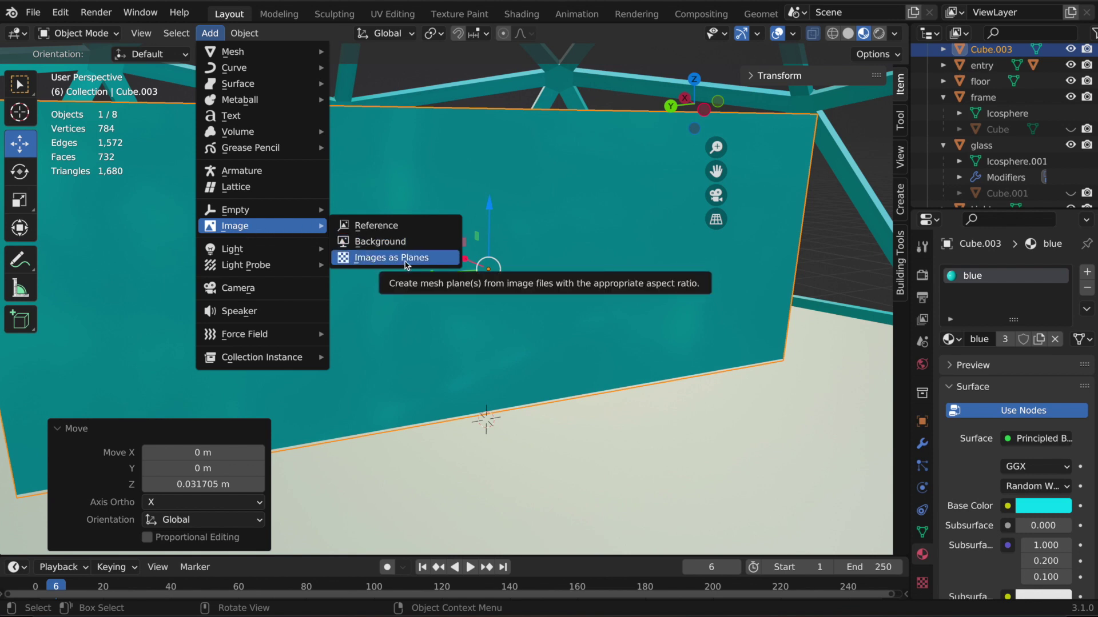
pyautogui.click(393, 260)
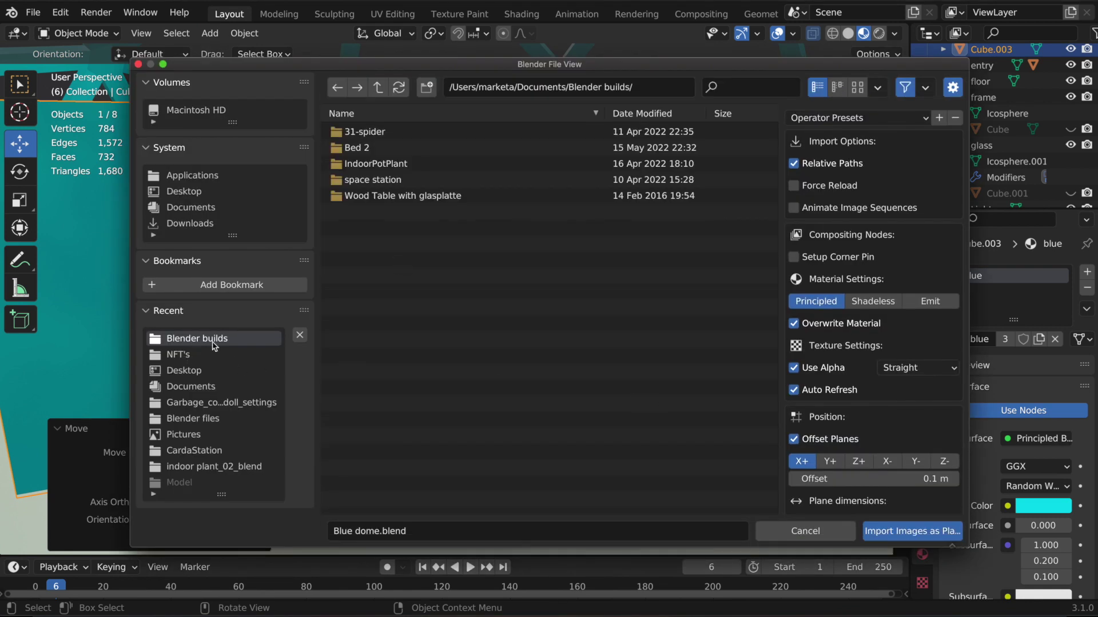
pyautogui.click(194, 451)
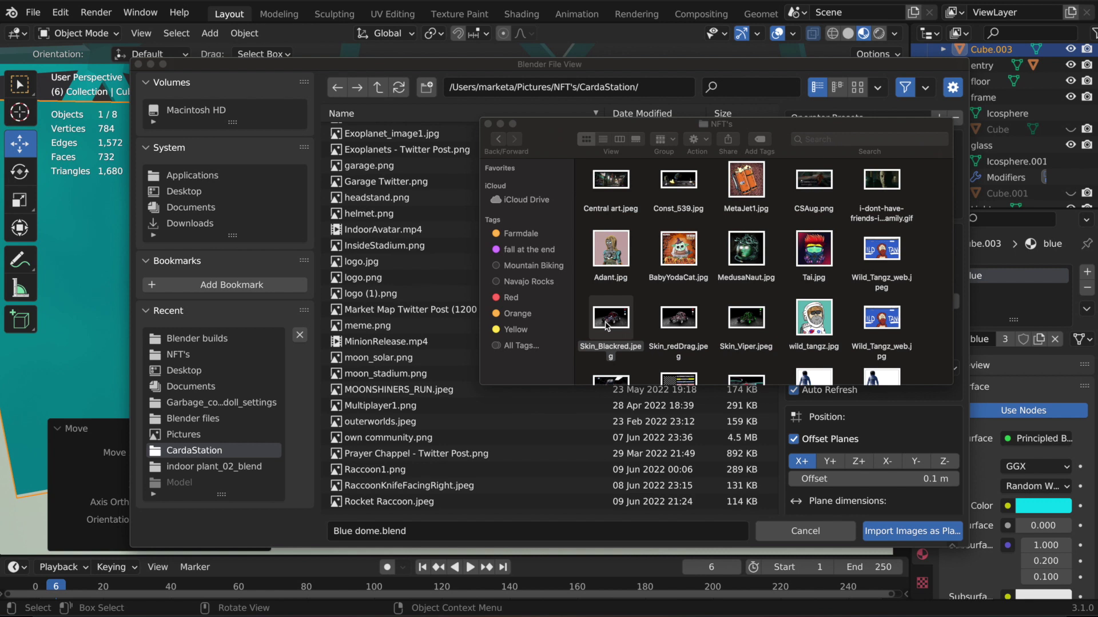
# Step: Check the file information of Skin_Blackred.jpeg in the NFT's folder in Finder
pyautogui.rightClick(606, 326)
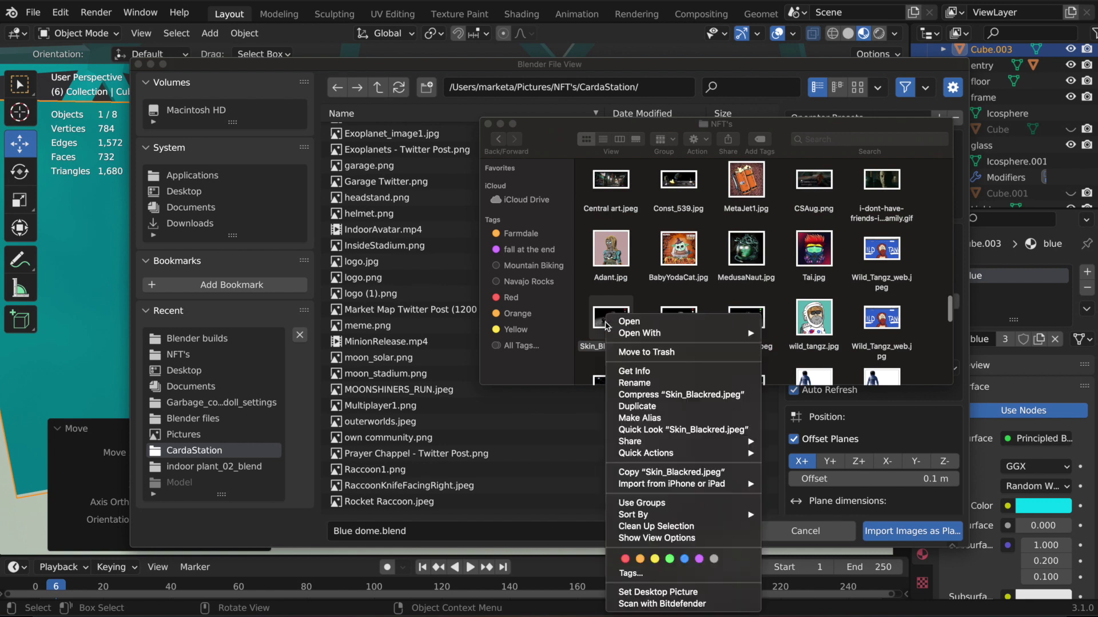
pyautogui.click(655, 374)
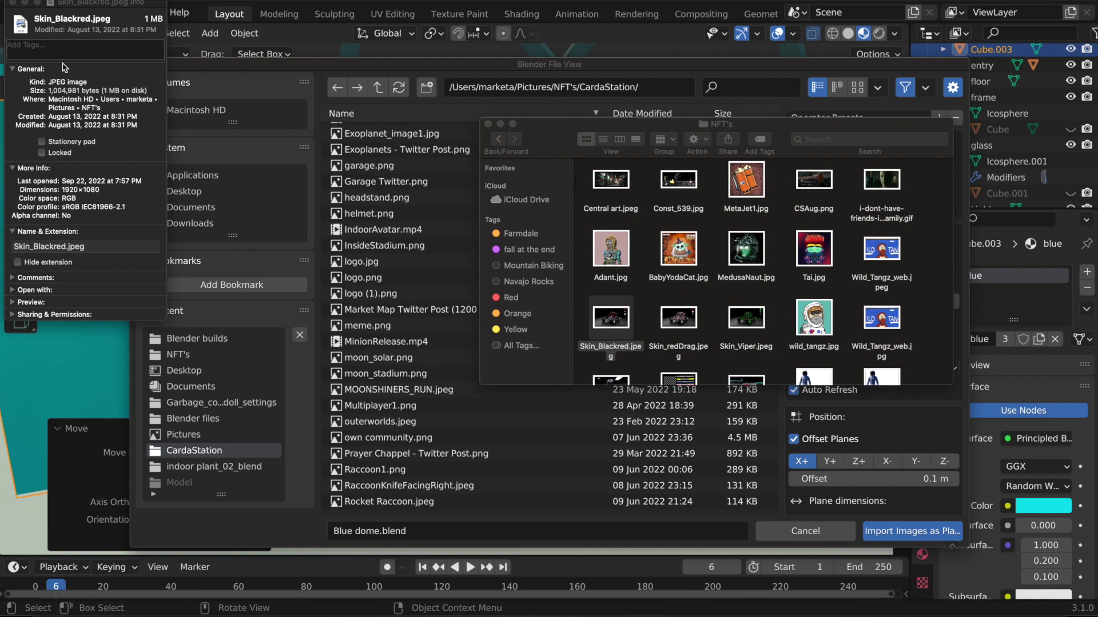
pyautogui.click(12, 3)
# Step: Open Skin_Blackred.jpeg in Affinity Photo
pyautogui.rightClick(608, 326)
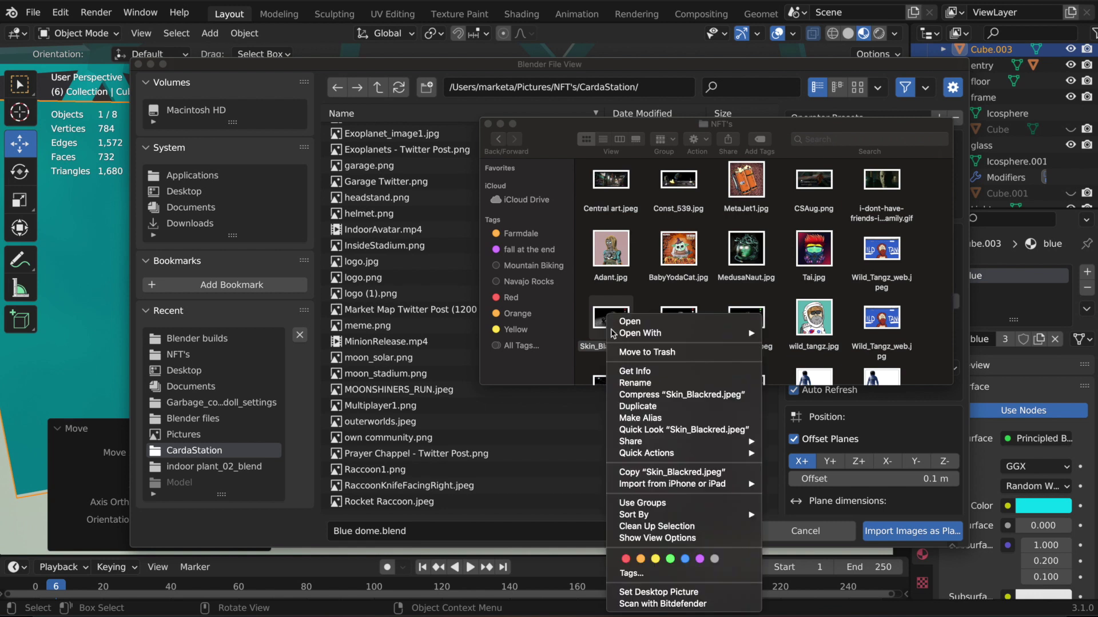
pyautogui.moveTo(640, 335)
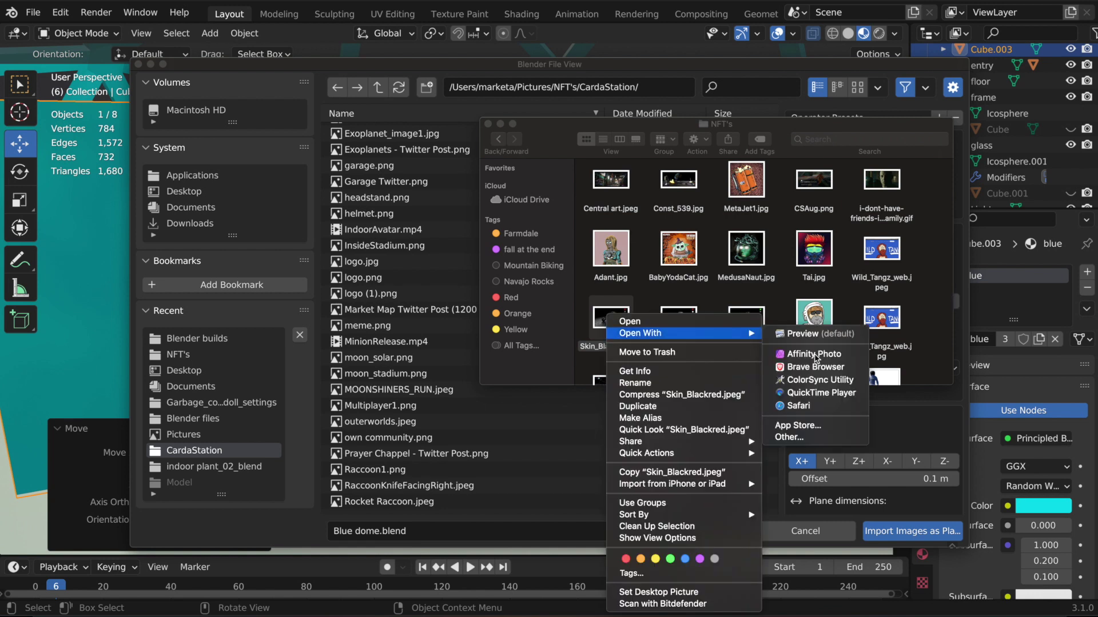
pyautogui.click(818, 355)
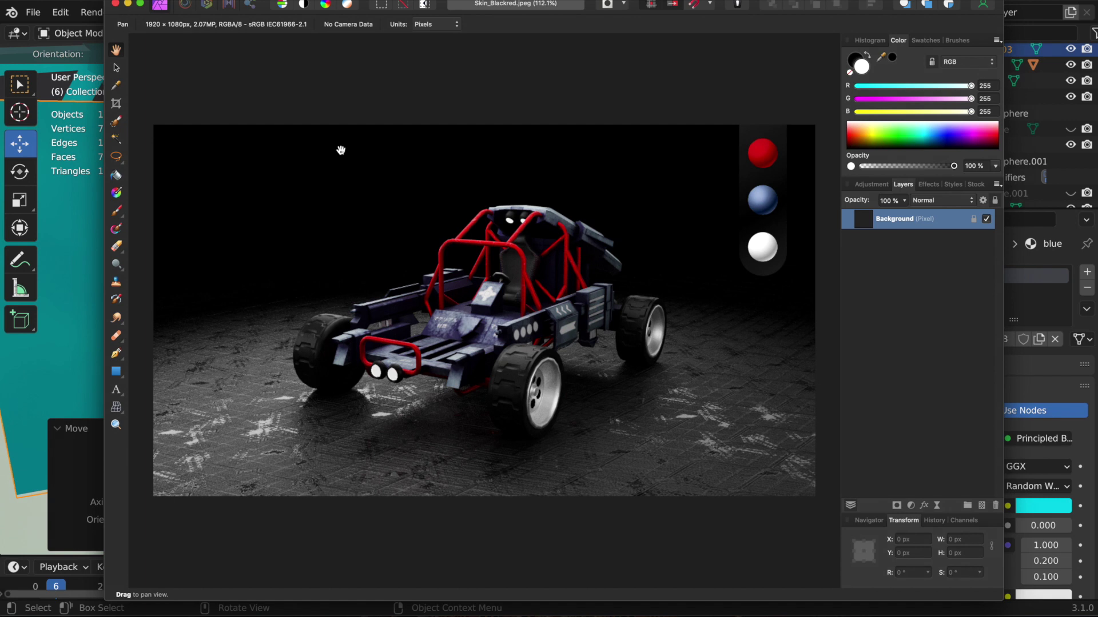
# Step: Set up a JPEG export of the image at 1000 px width with the quality reduced to 80
pyautogui.click(108, 0)
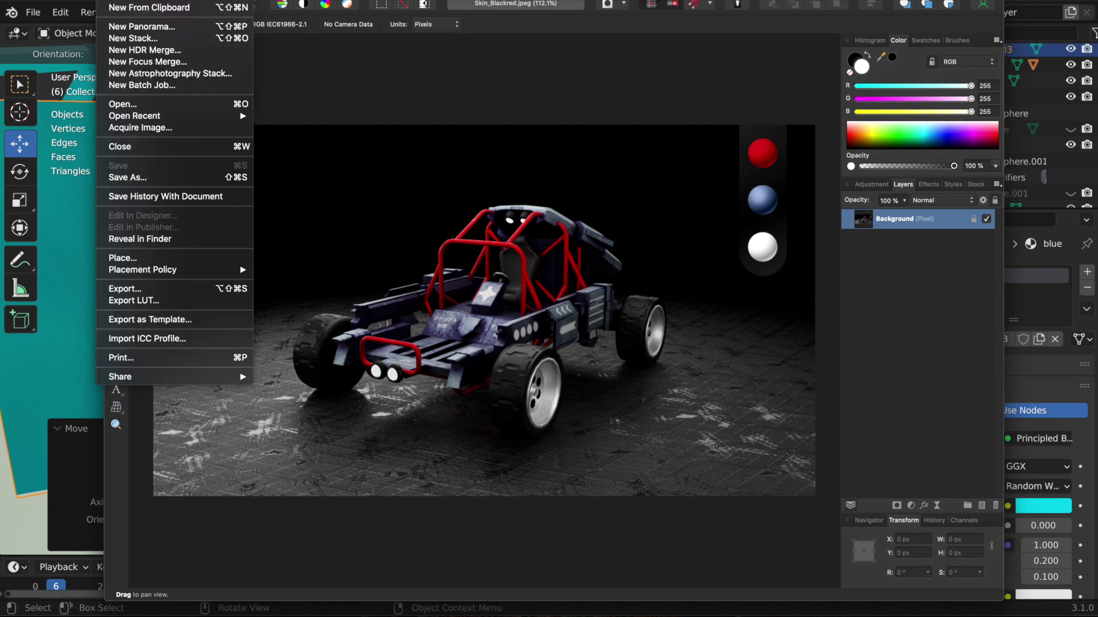
pyautogui.click(152, 290)
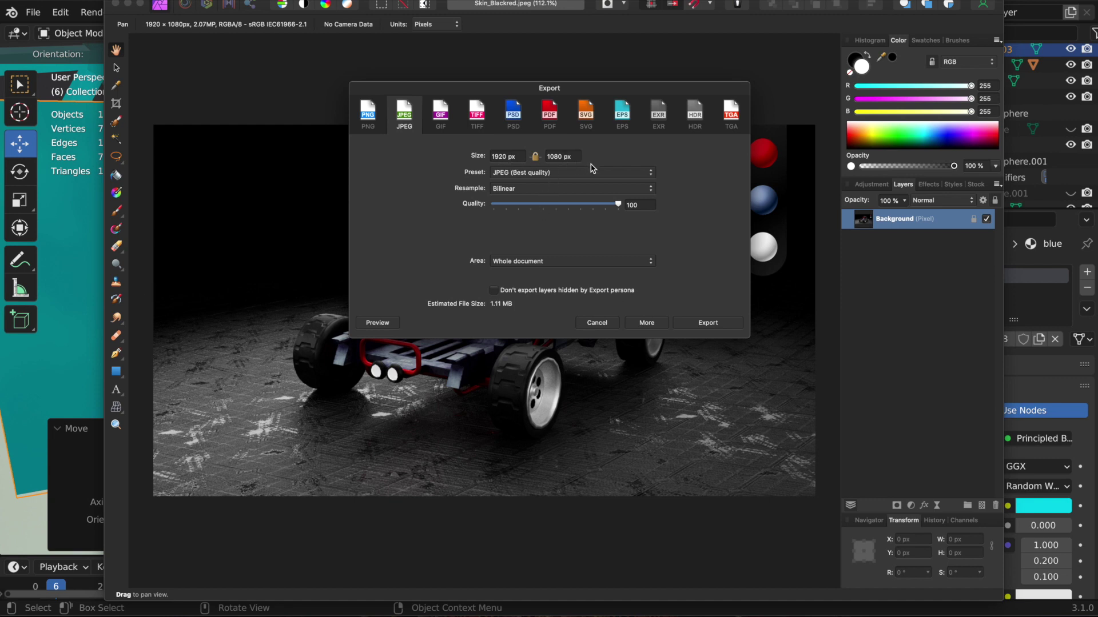
pyautogui.click(503, 159)
pyautogui.write('1000')
pyautogui.press('Return')
pyautogui.moveTo(620, 206); pyautogui.dragTo(595, 210)
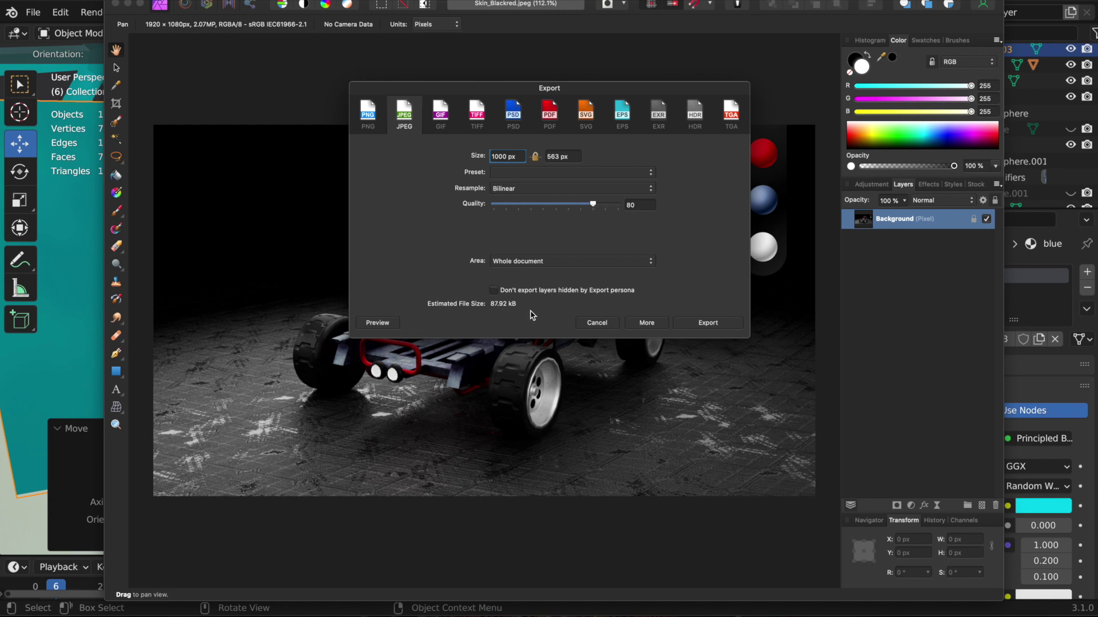
# Step: Export the reduced image to the NFT's folder under the name Skin_Blackred1
pyautogui.click(709, 324)
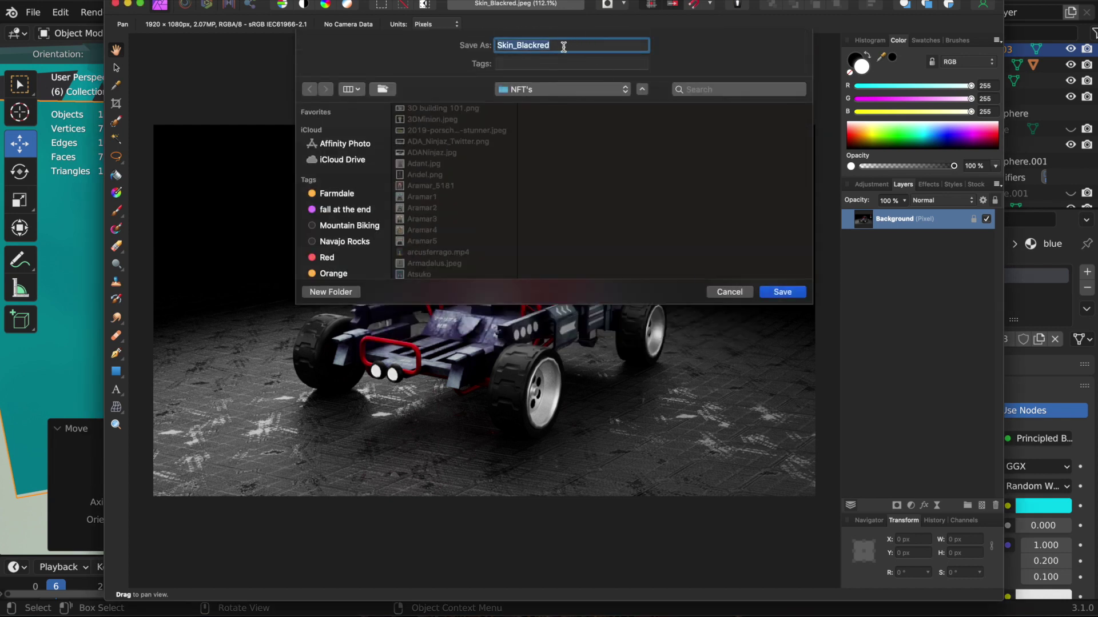
pyautogui.click(563, 46)
pyautogui.click(783, 292)
# Step: Back in Blender, import Skin_Blackred1.jpg from the NFT's folder as a plane with an Emit material and alpha turned off
pyautogui.click(268, 361)
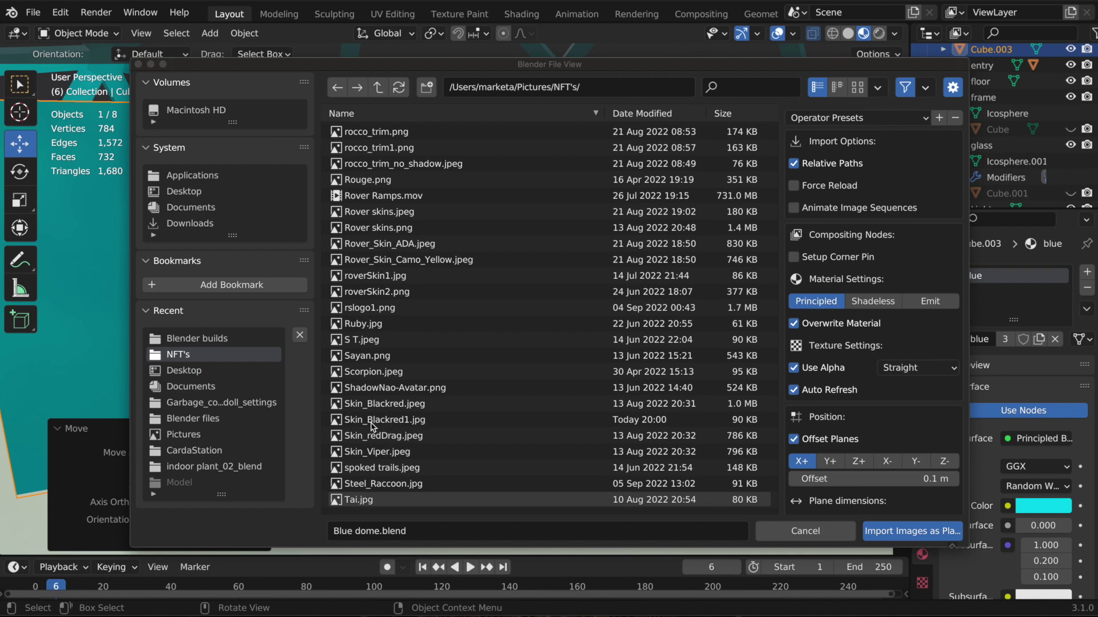
pyautogui.click(398, 426)
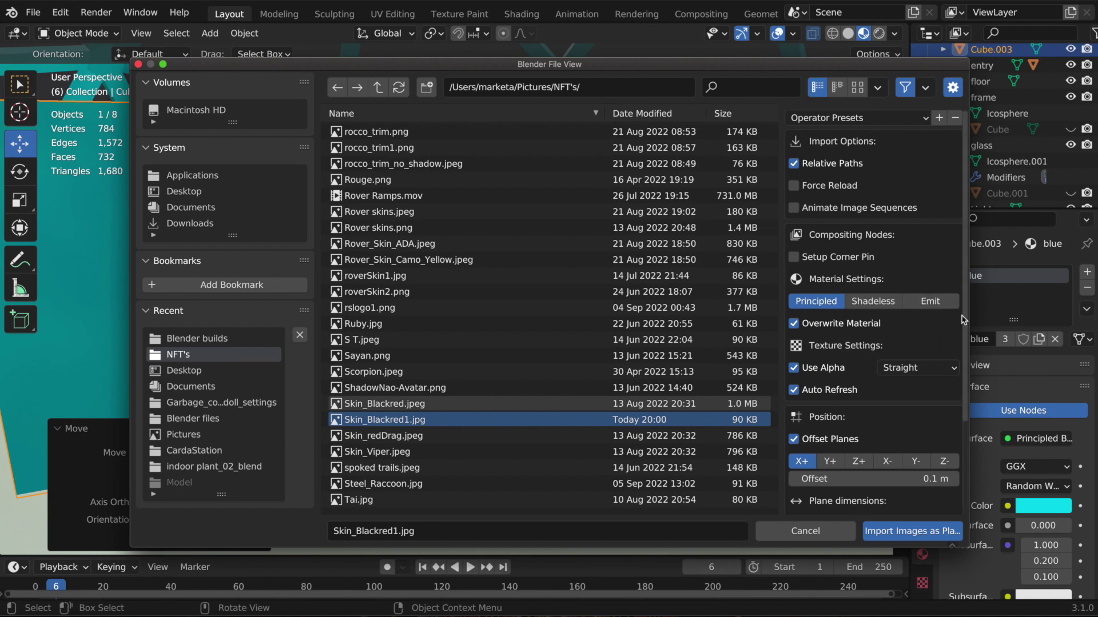
pyautogui.click(929, 303)
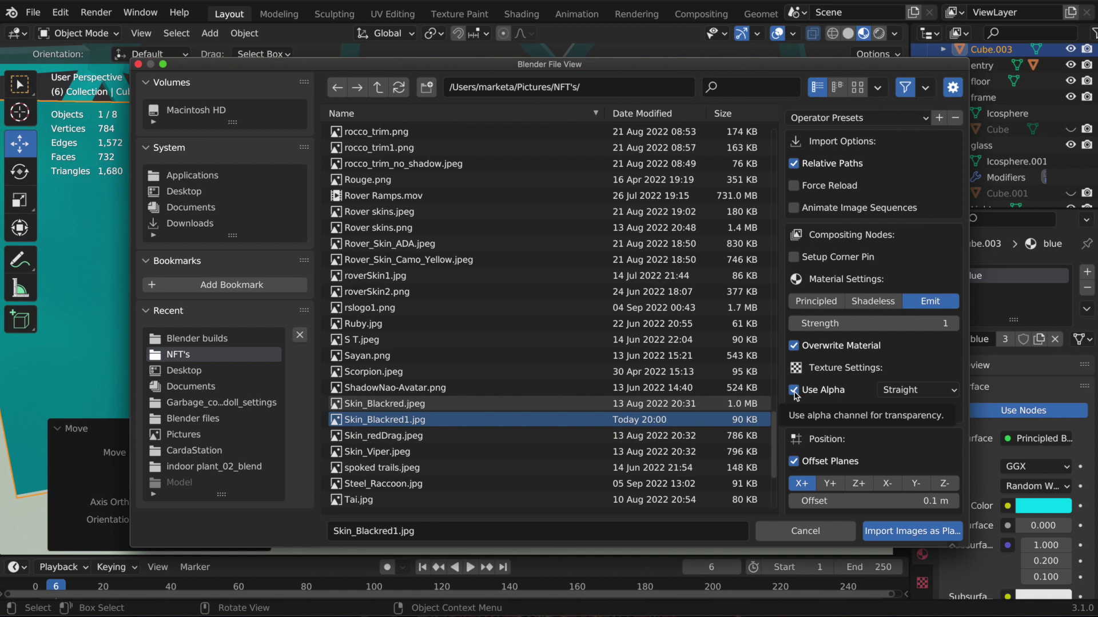
pyautogui.click(794, 391)
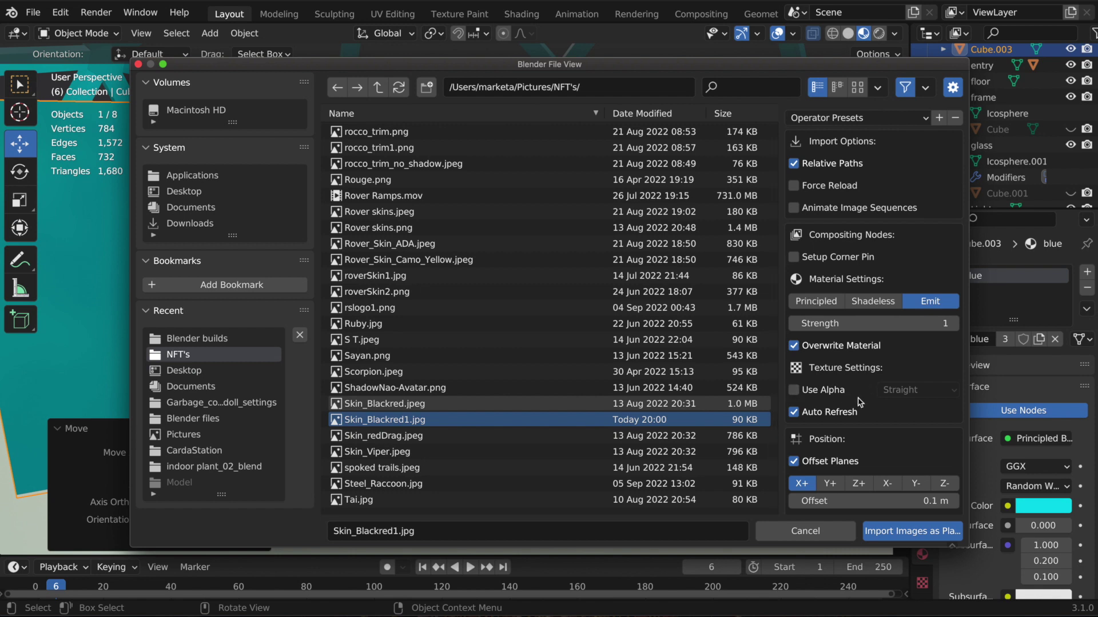
pyautogui.click(903, 536)
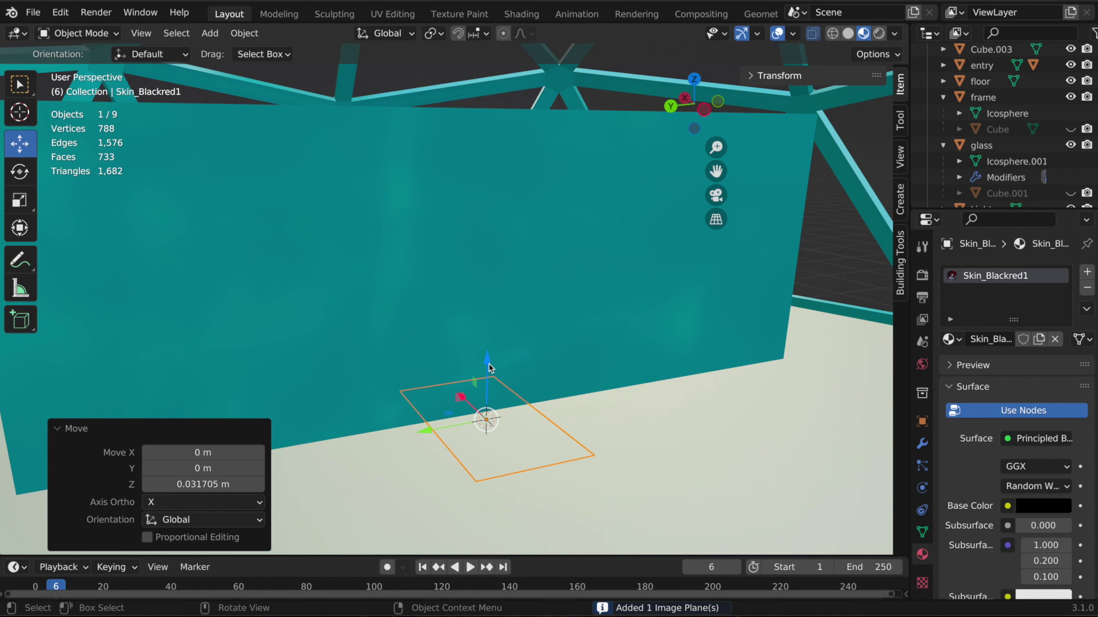
# Step: Raise the image plane about 0.31 m and rotate it 90° about the X axis
pyautogui.moveTo(488, 367); pyautogui.dragTo(490, 330)
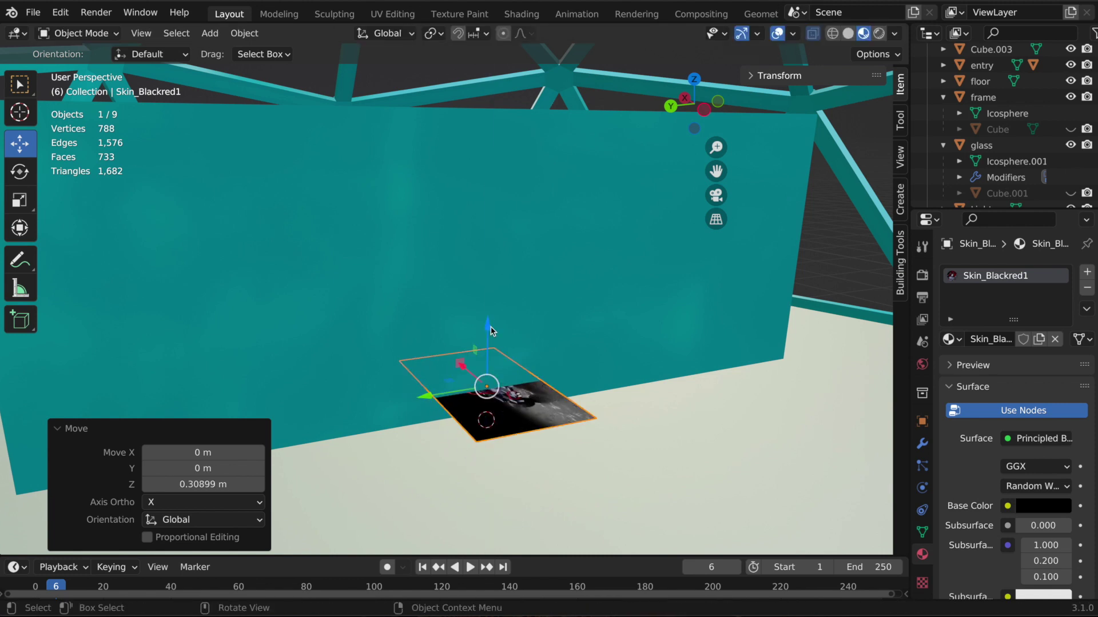
pyautogui.click(20, 175)
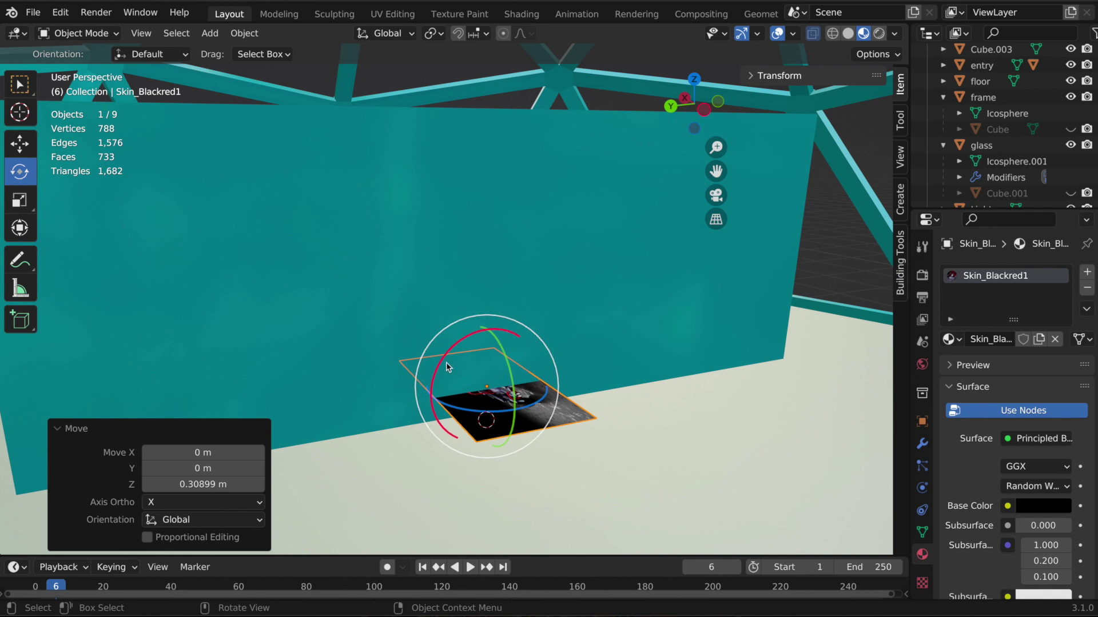
pyautogui.moveTo(439, 369); pyautogui.dragTo(544, 289)
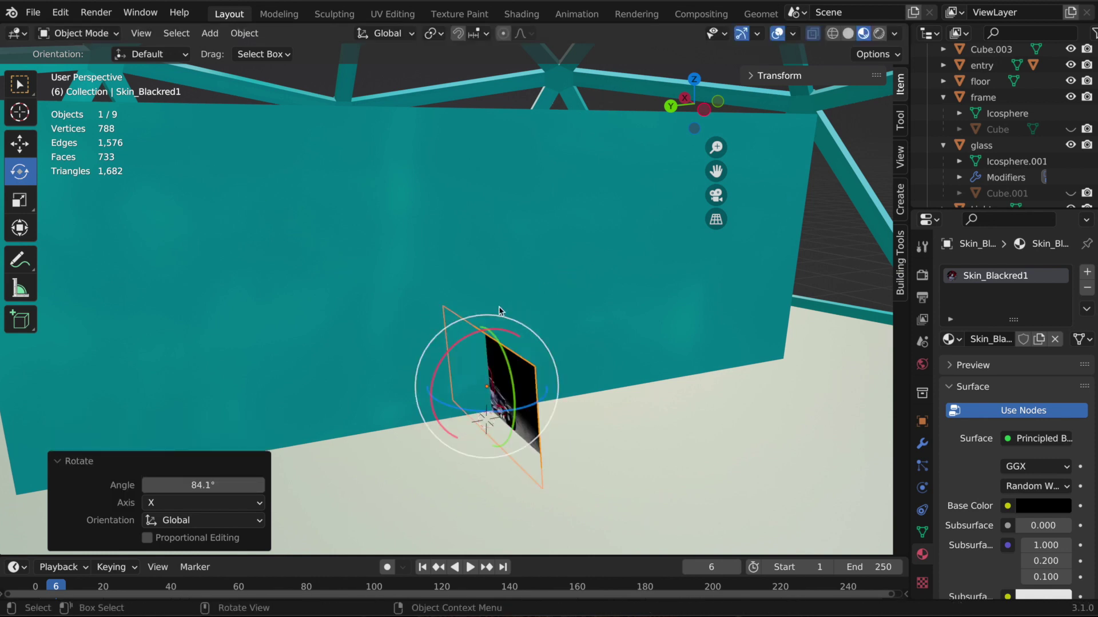
pyautogui.click(231, 482)
pyautogui.write('90')
pyautogui.press('Return')
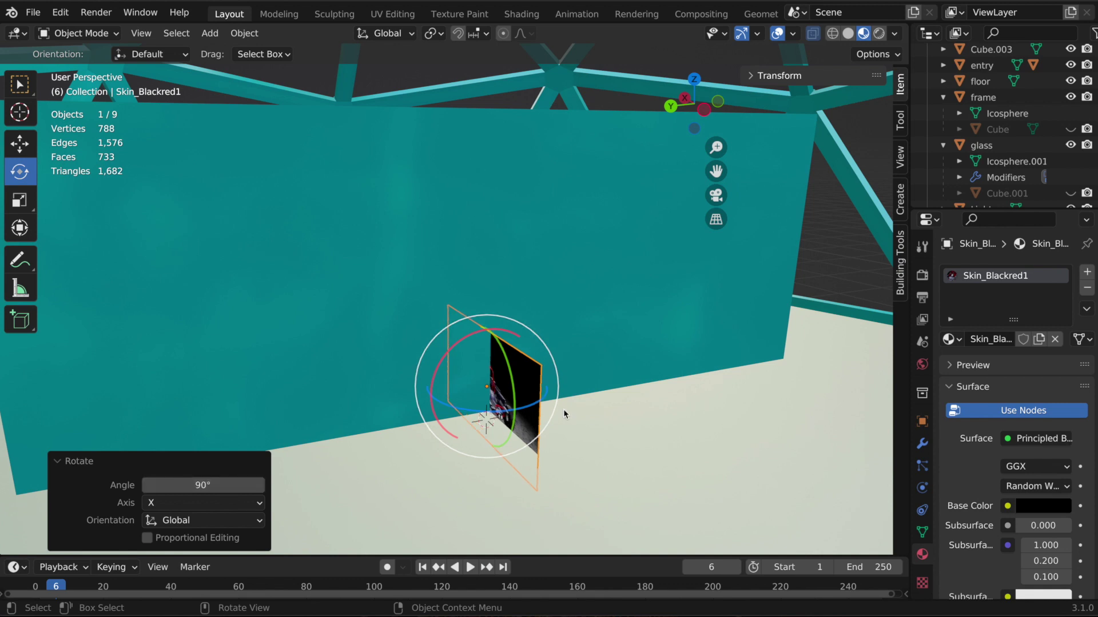
# Step: Rotate the image plane -90° about the Z axis so it is parallel to the wall panel
pyautogui.moveTo(522, 410); pyautogui.dragTo(480, 407)
pyautogui.click(219, 486)
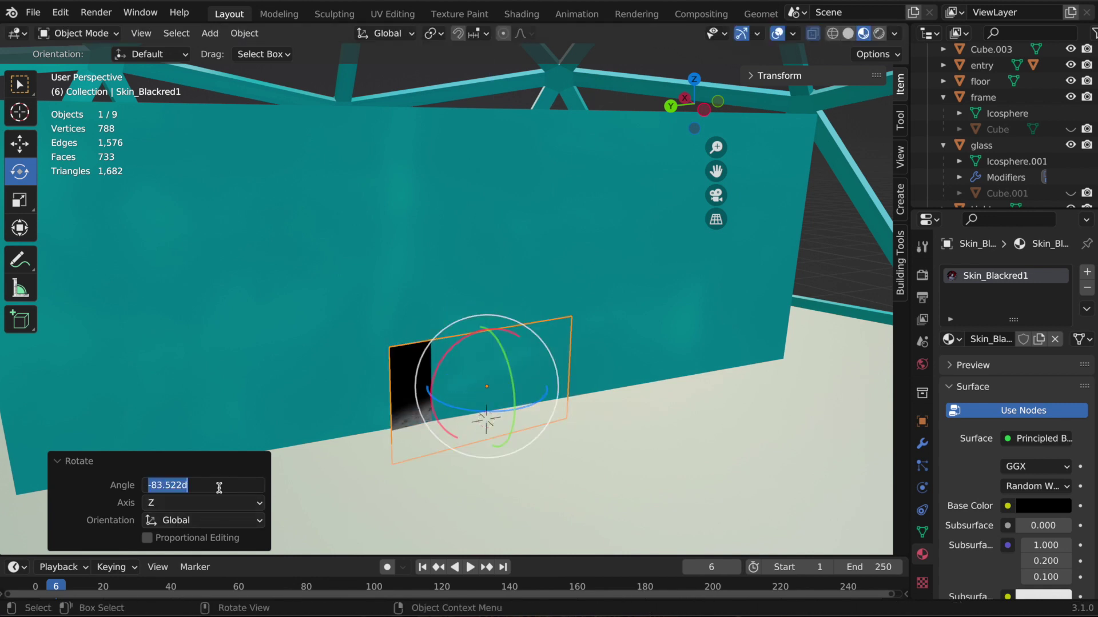
pyautogui.write('-90')
pyautogui.press('Return')
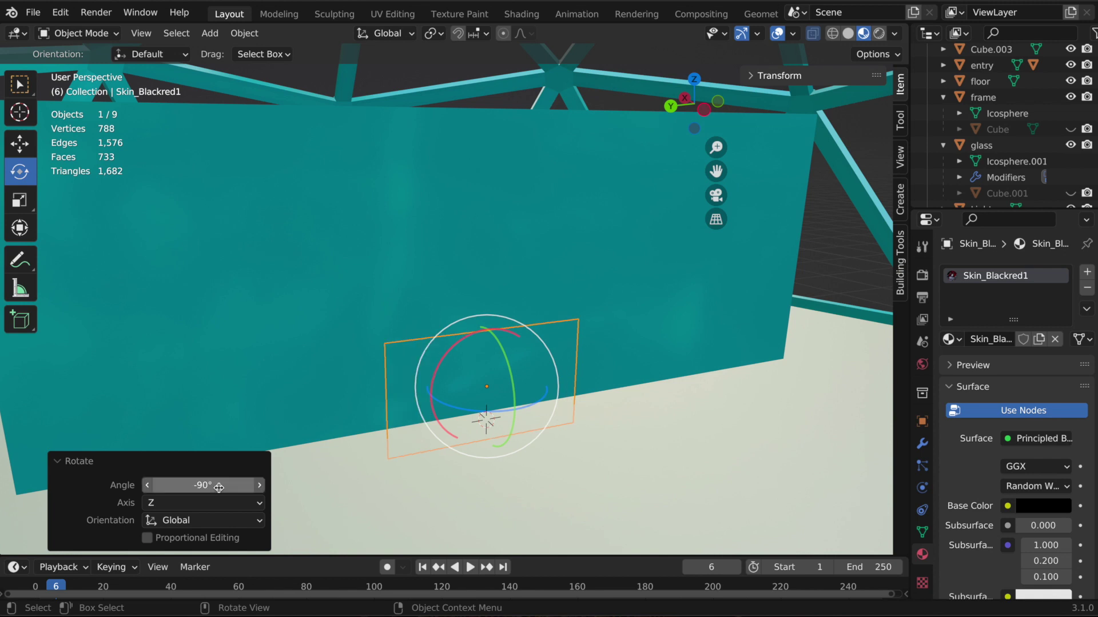
# Step: Raise the image plane about 1.09 m and scale it uniformly by 2.418
pyautogui.click(20, 144)
pyautogui.moveTo(483, 326); pyautogui.dragTo(480, 200)
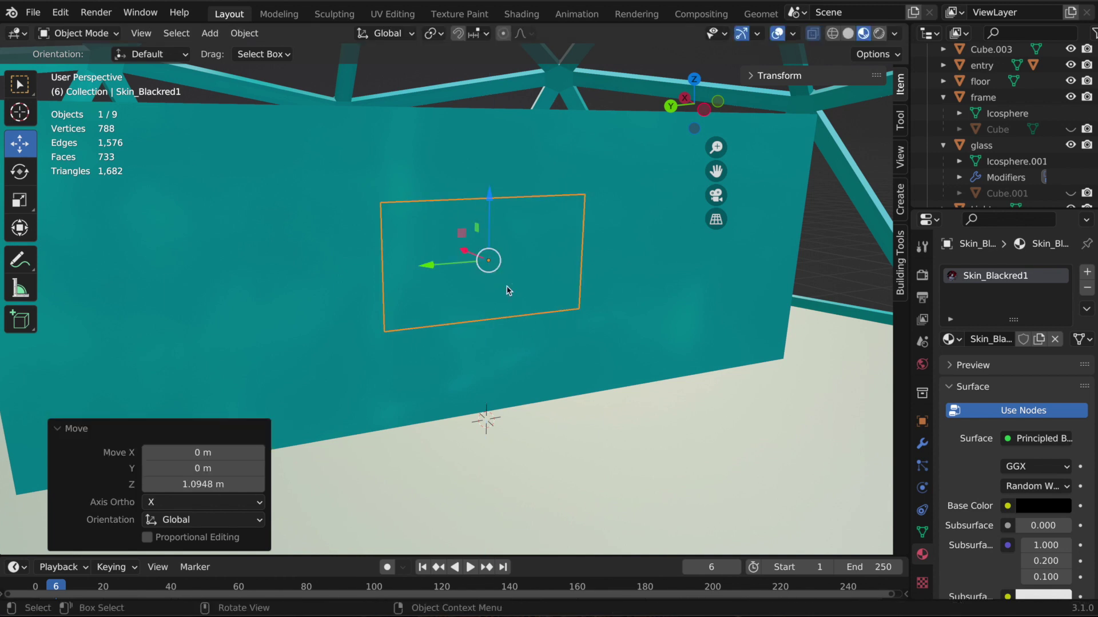
pyautogui.hscroll(5, 508, 291)
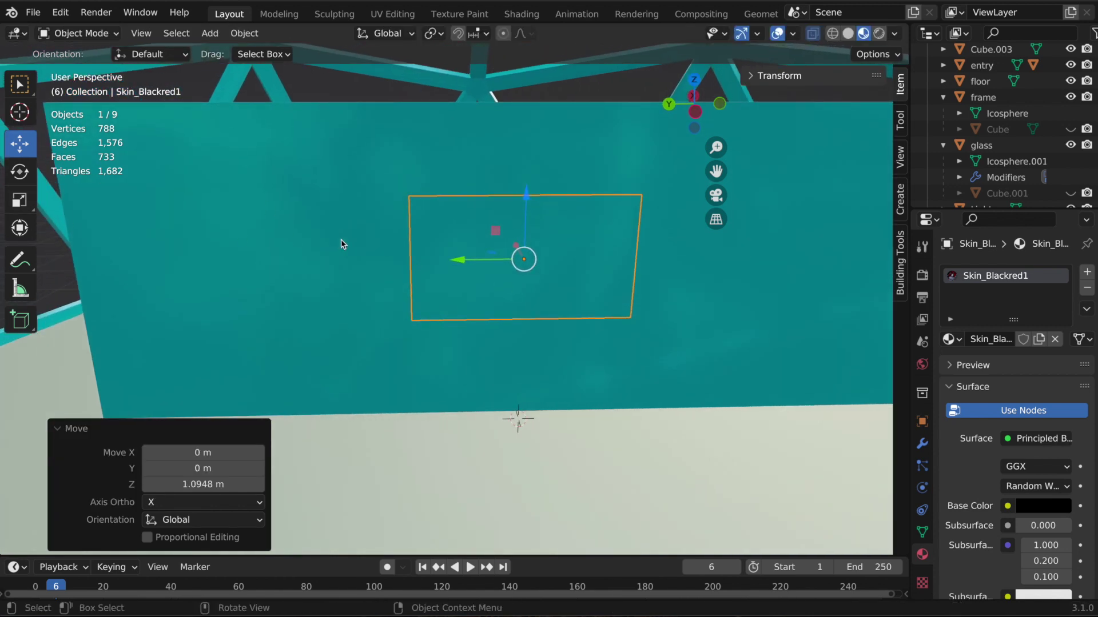
pyautogui.press('s')
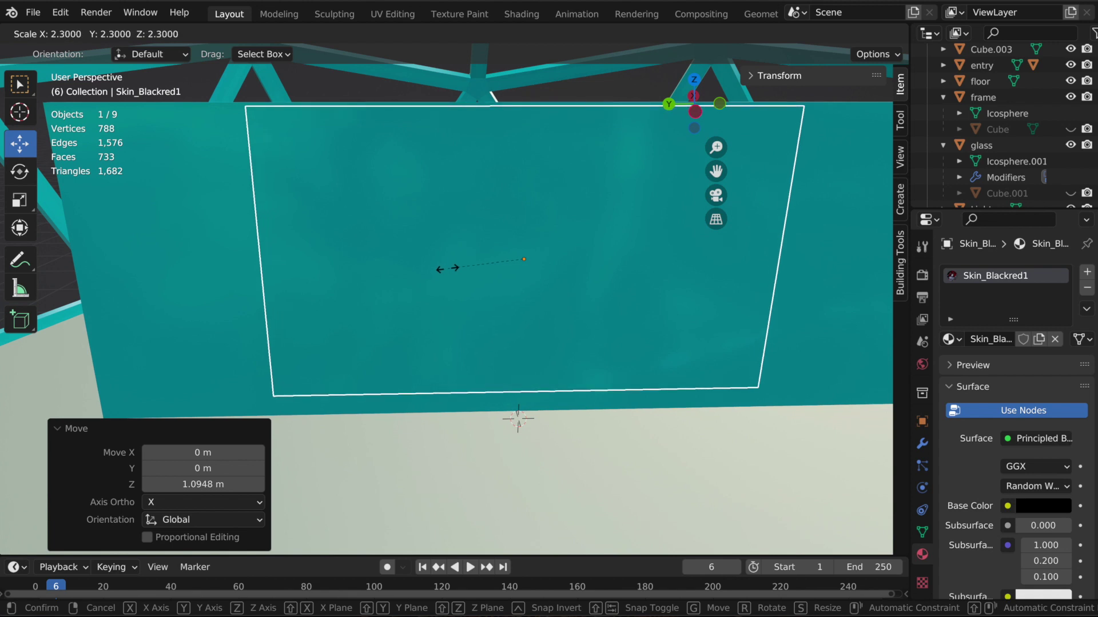
pyautogui.click(484, 329)
pyautogui.hscroll(-5, 483, 330)
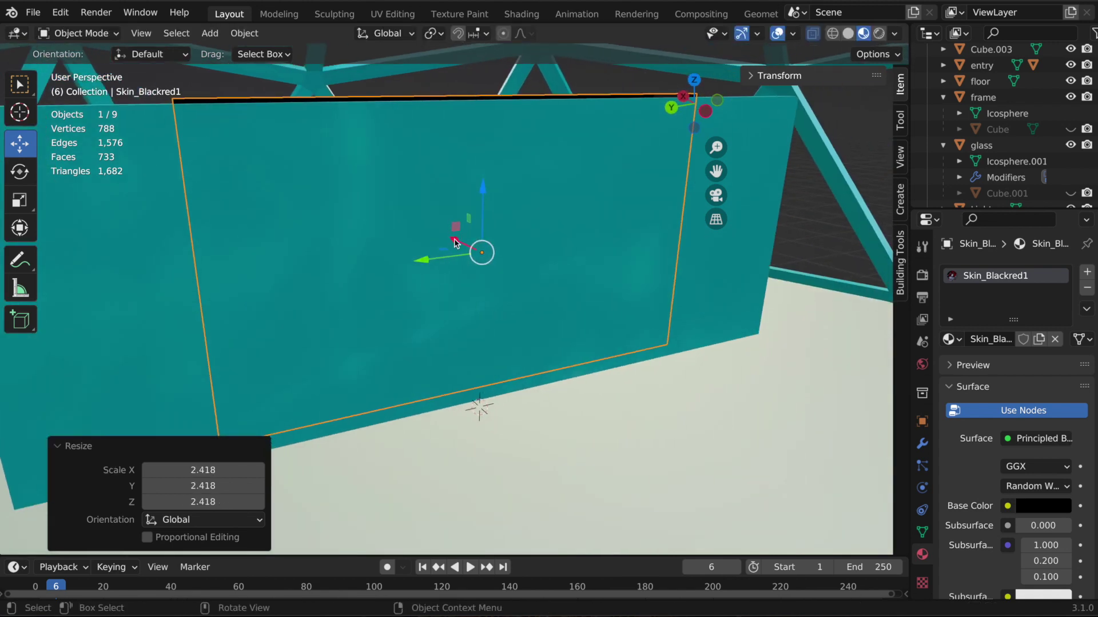
# Step: Move the image plane about -0.08 m along X in front of the wall and lower it about 0.07 m
pyautogui.moveTo(455, 242); pyautogui.dragTo(459, 247)
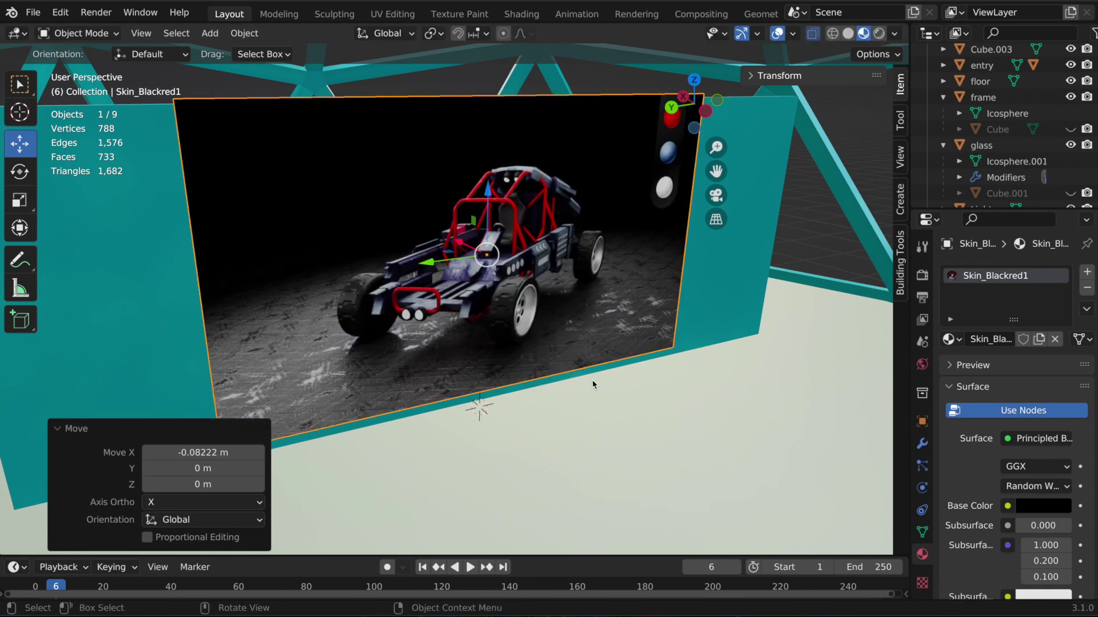
pyautogui.scroll(-5, 595, 385)
pyautogui.scroll(2, 595, 385)
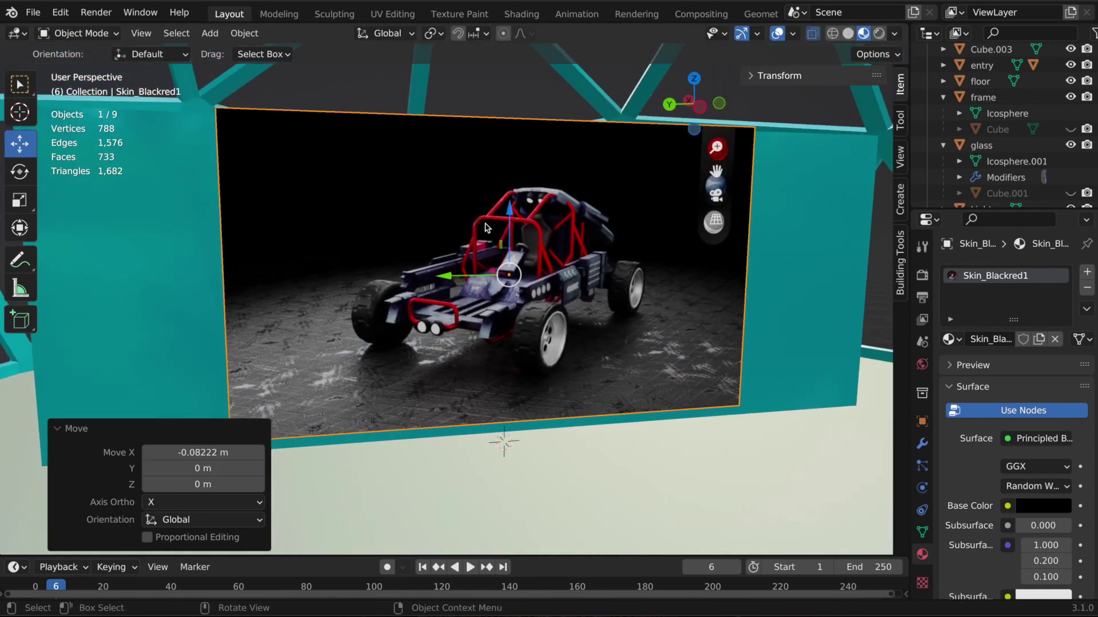
pyautogui.moveTo(511, 213); pyautogui.dragTo(510, 223)
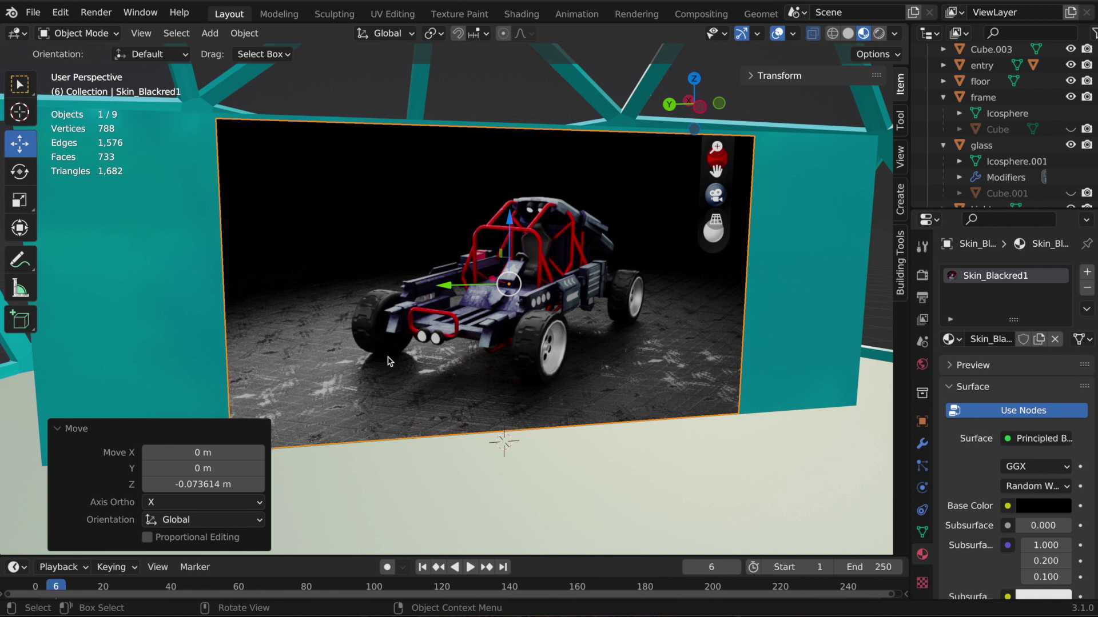
pyautogui.moveTo(627, 479); pyautogui.dragTo(543, 466, button='middle')
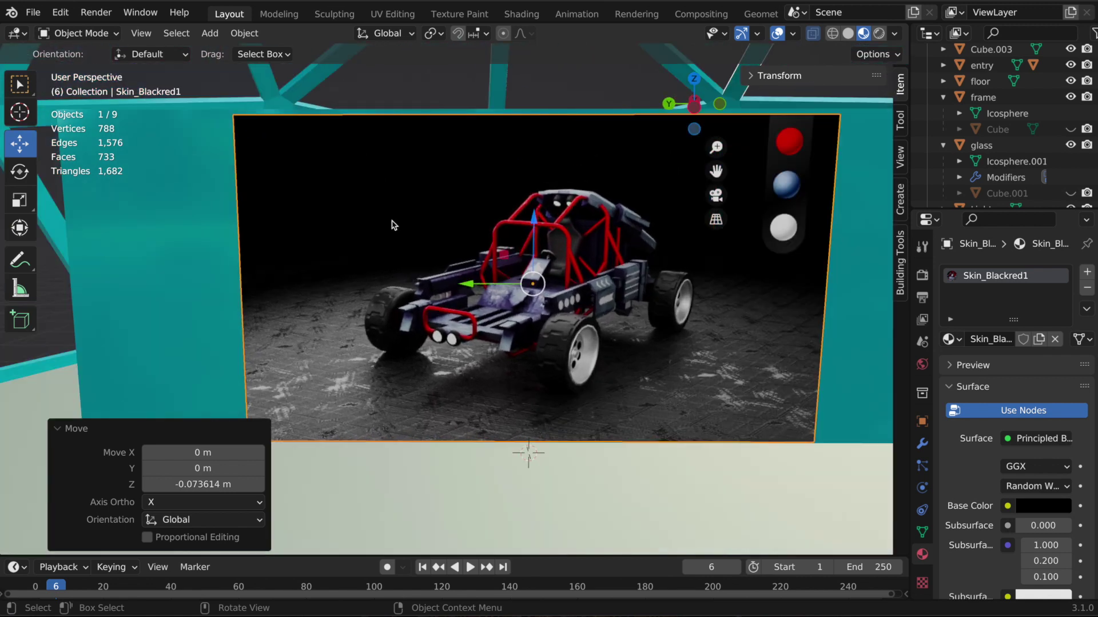
pyautogui.moveTo(393, 224); pyautogui.dragTo(394, 228, button='middle')
pyautogui.scroll(-8, 392, 227)
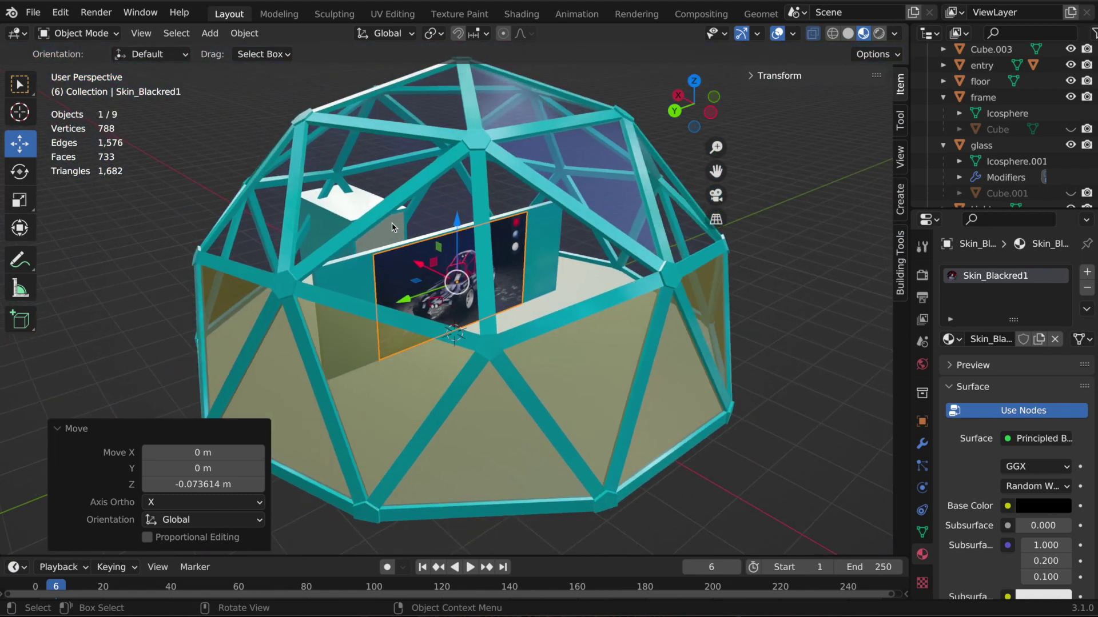